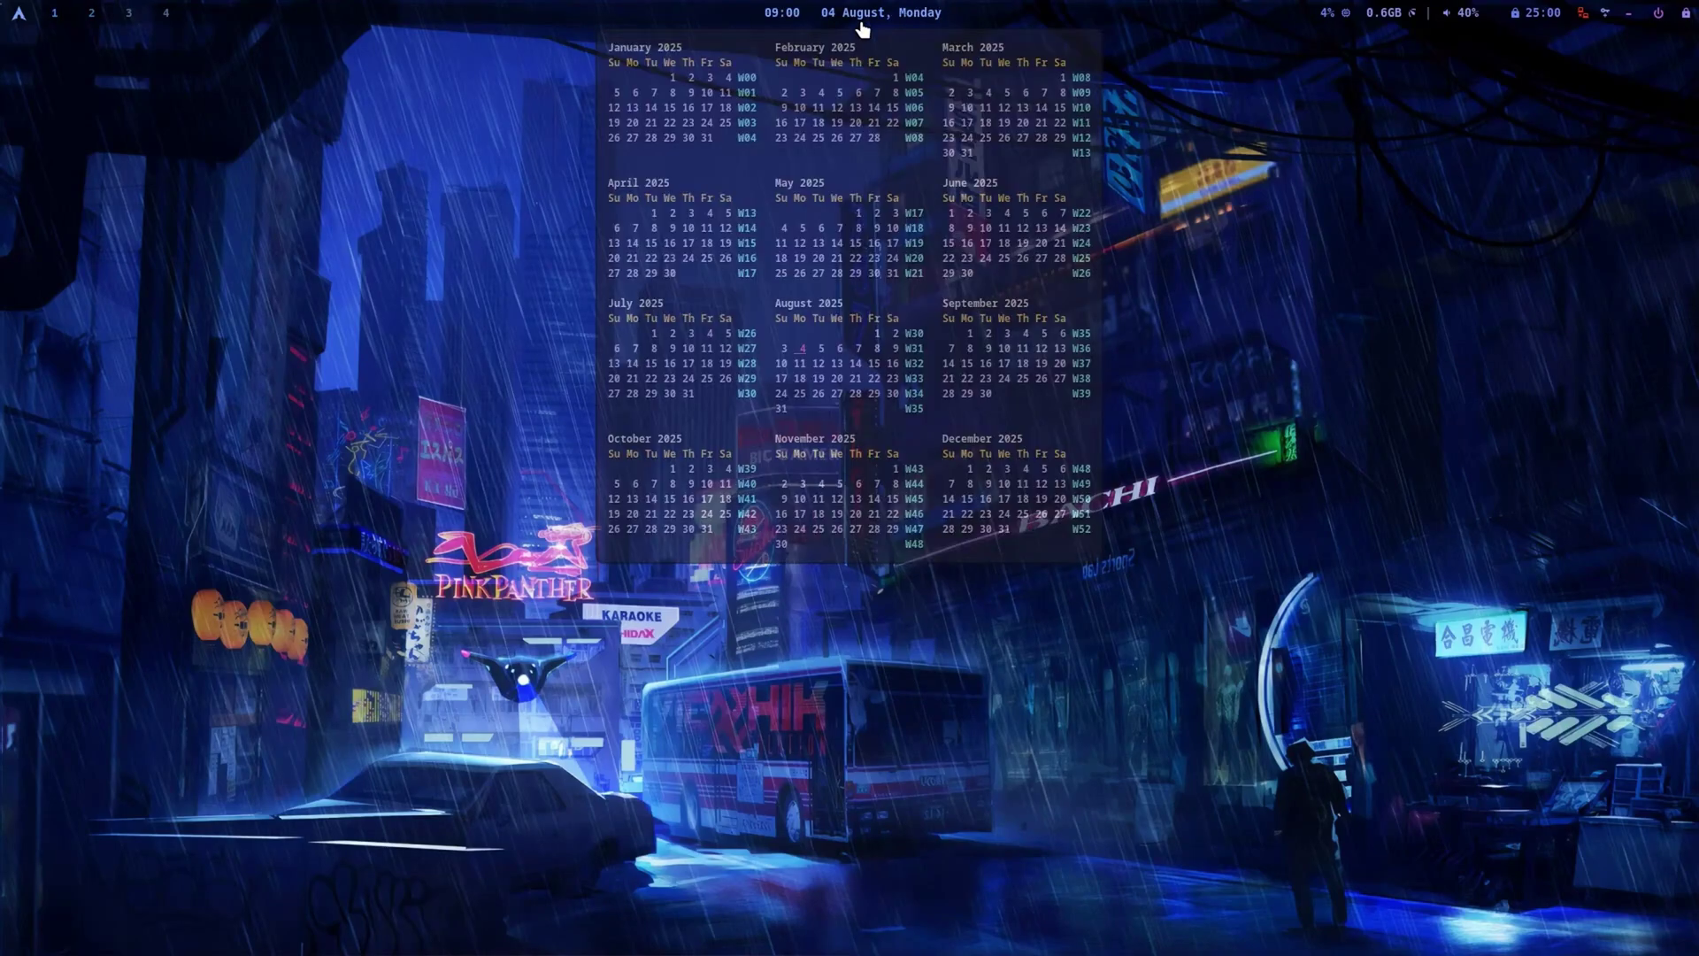
pyautogui.click(860, 25)
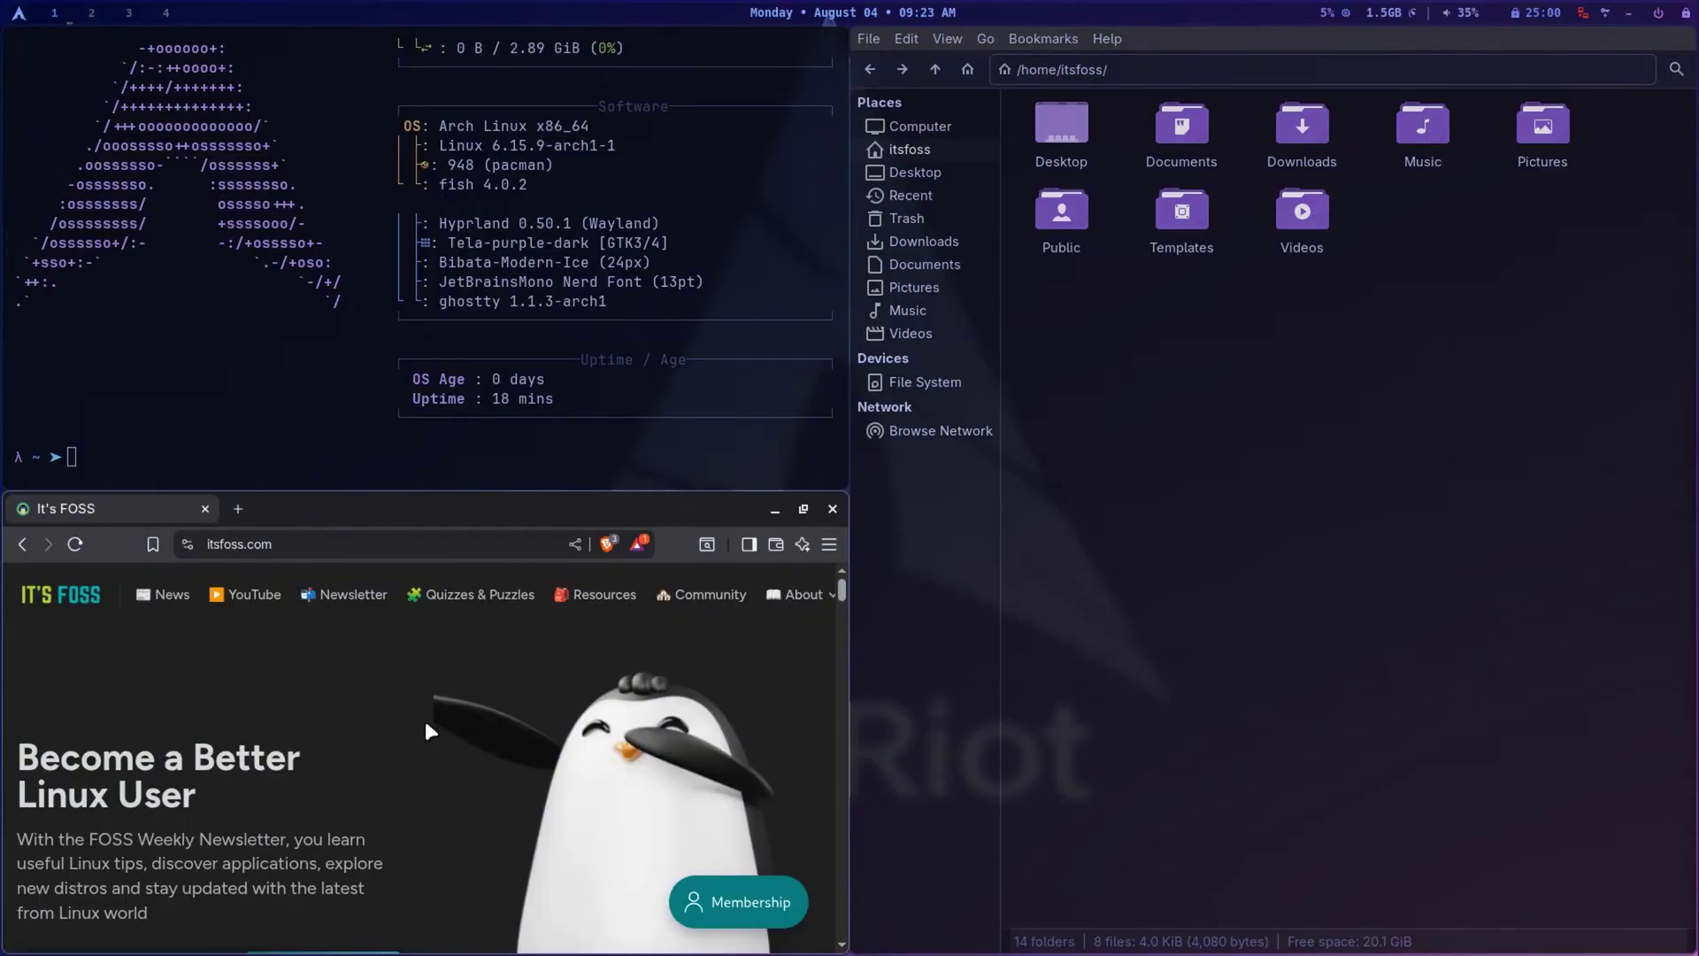
# Peek at the full-year calendar, then close the It's FOSS Brave browser window.
pyautogui.press('super+w')
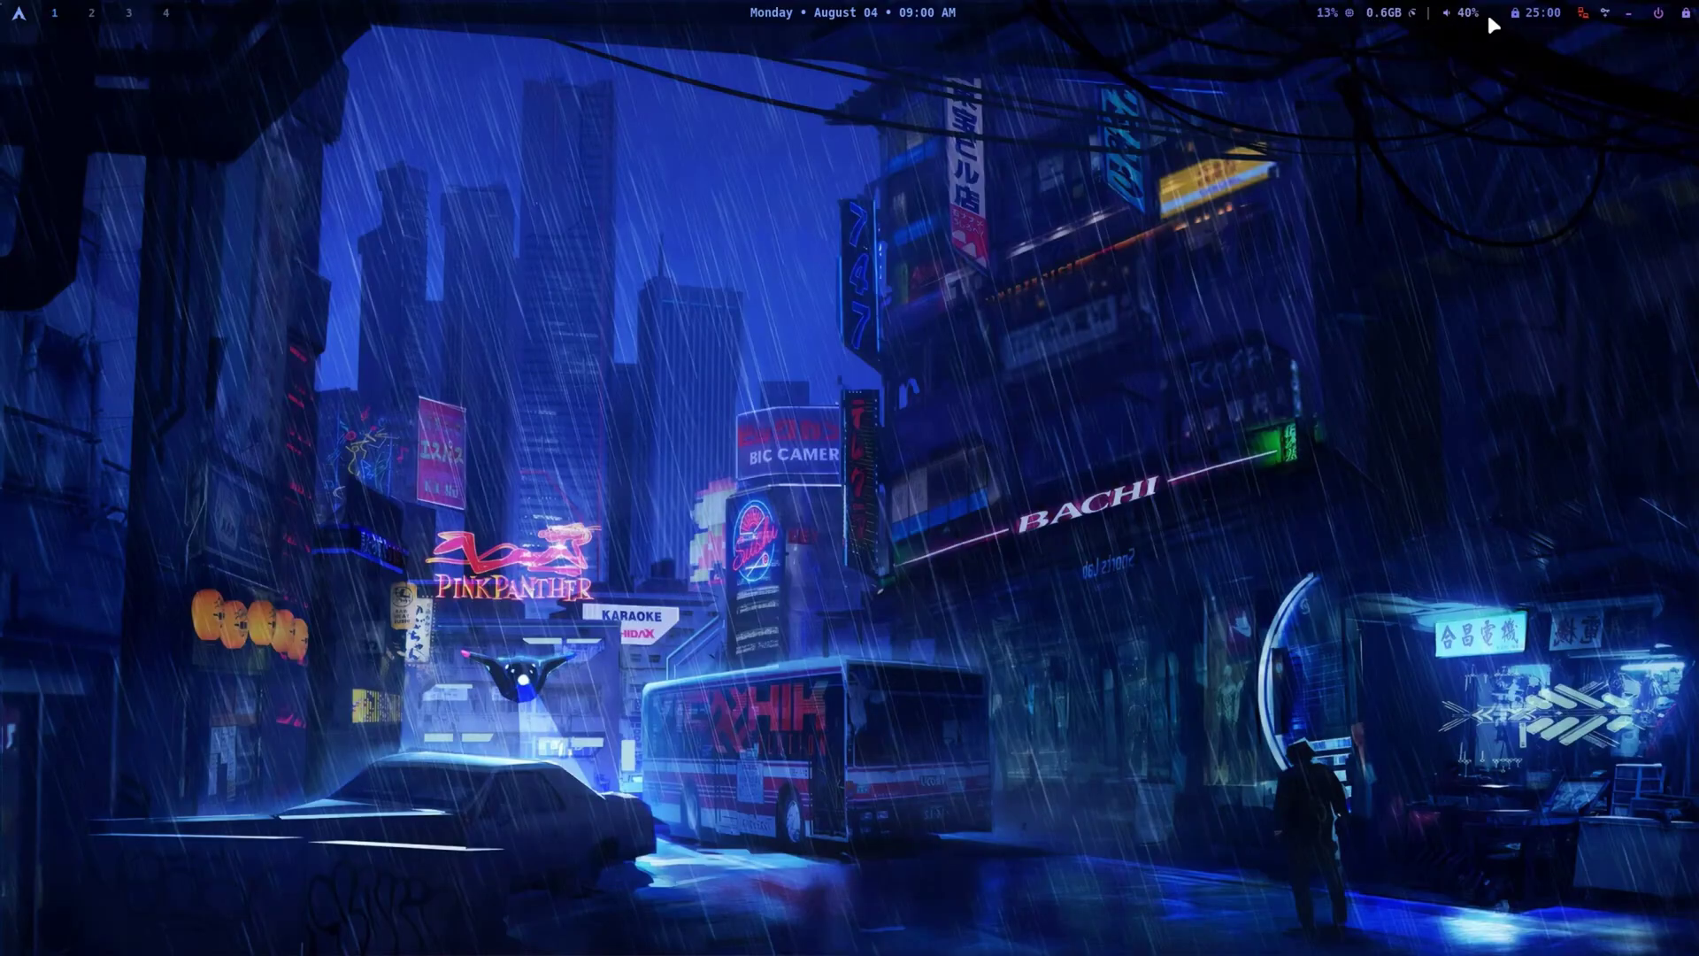
# Turn the Waybar speaker volume down from 40% to 35%, then drag across the screen.
pyautogui.scroll(-1, 1458, 16)
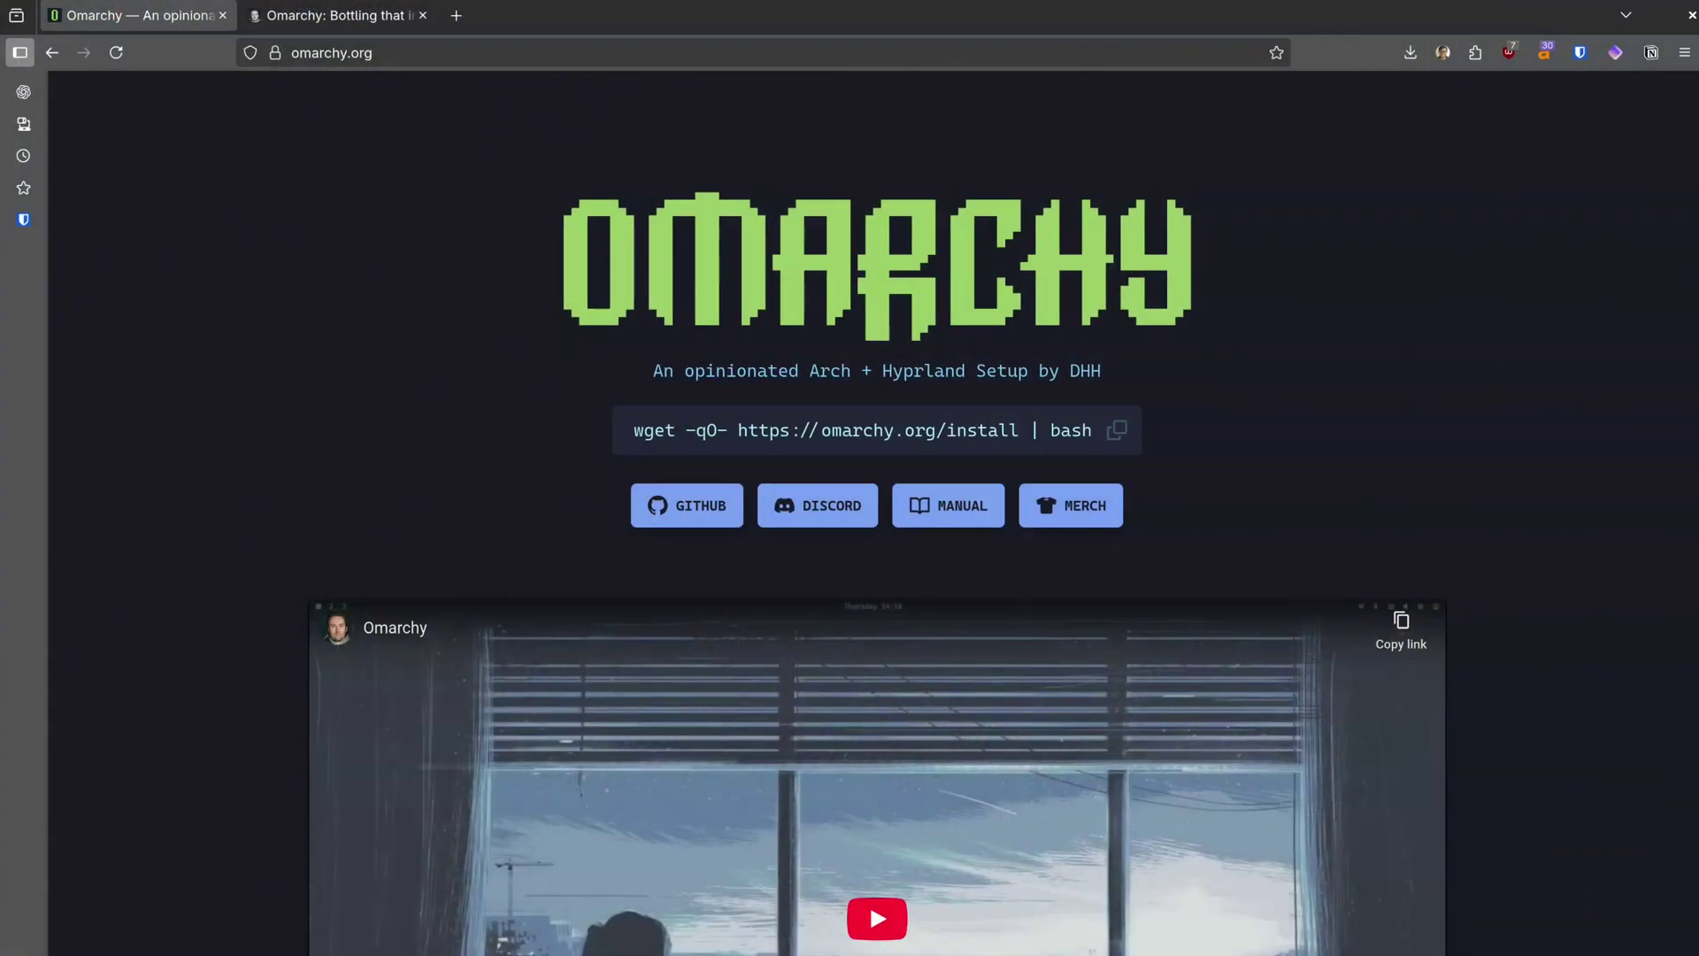
pyautogui.moveTo(653, 371); pyautogui.dragTo(1102, 371)
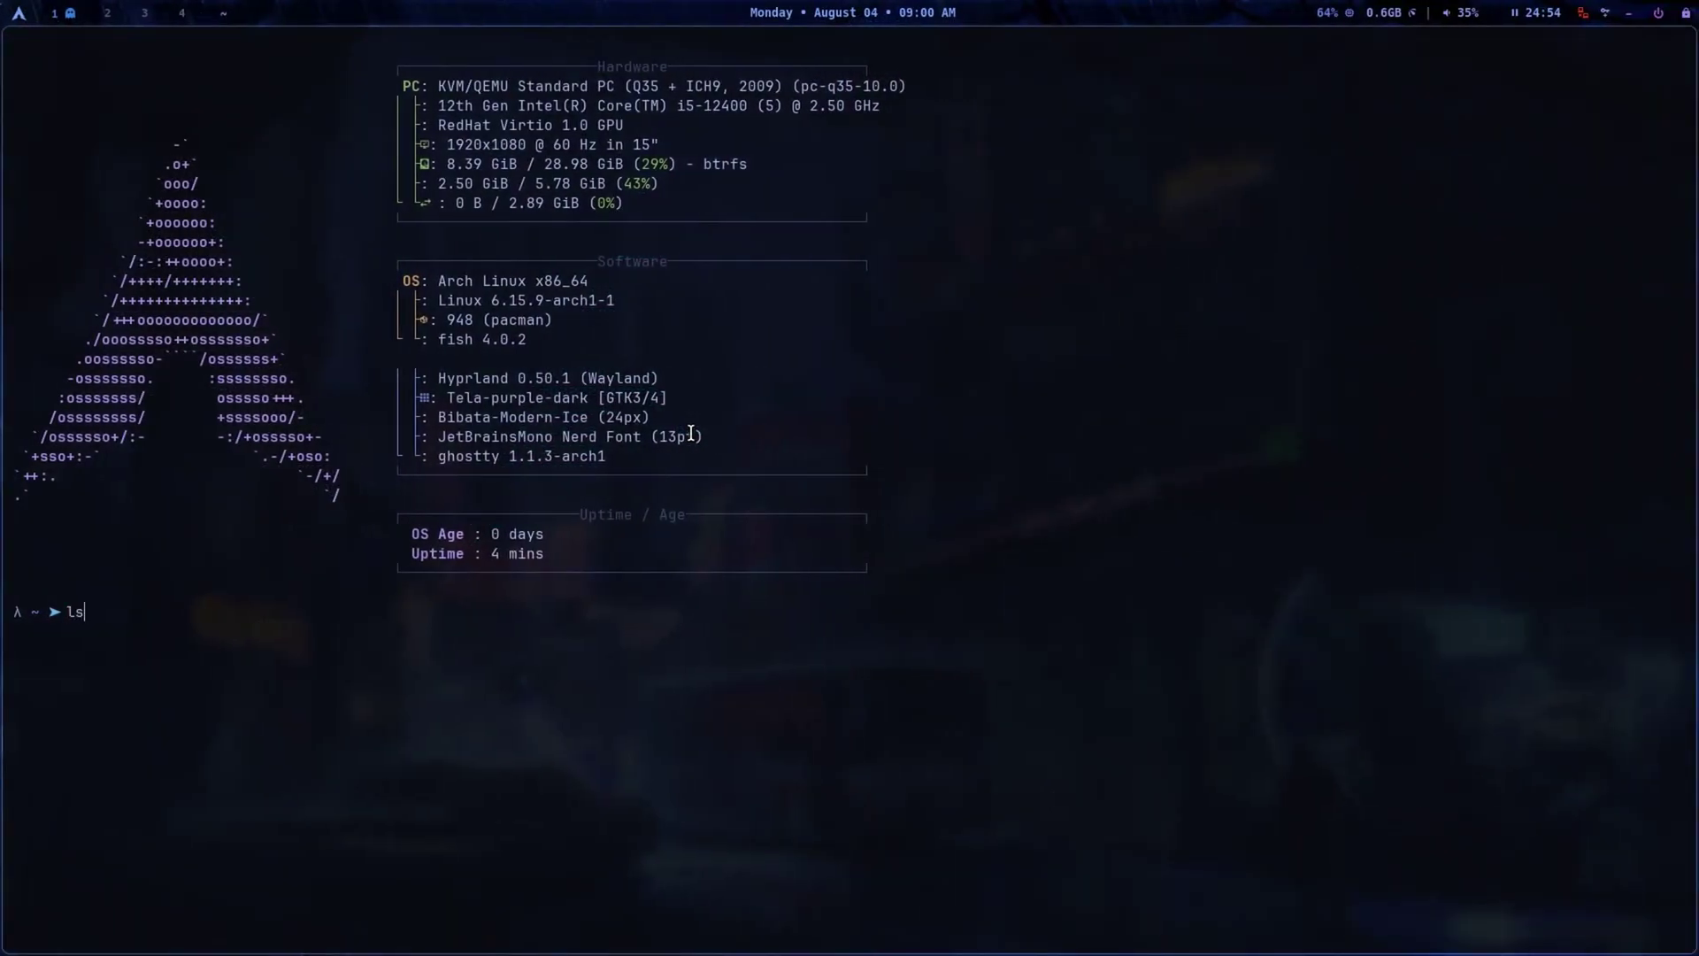
# List the home folder with ls and ls -1, then close the Ghostty terminal.
pyautogui.press('Return')
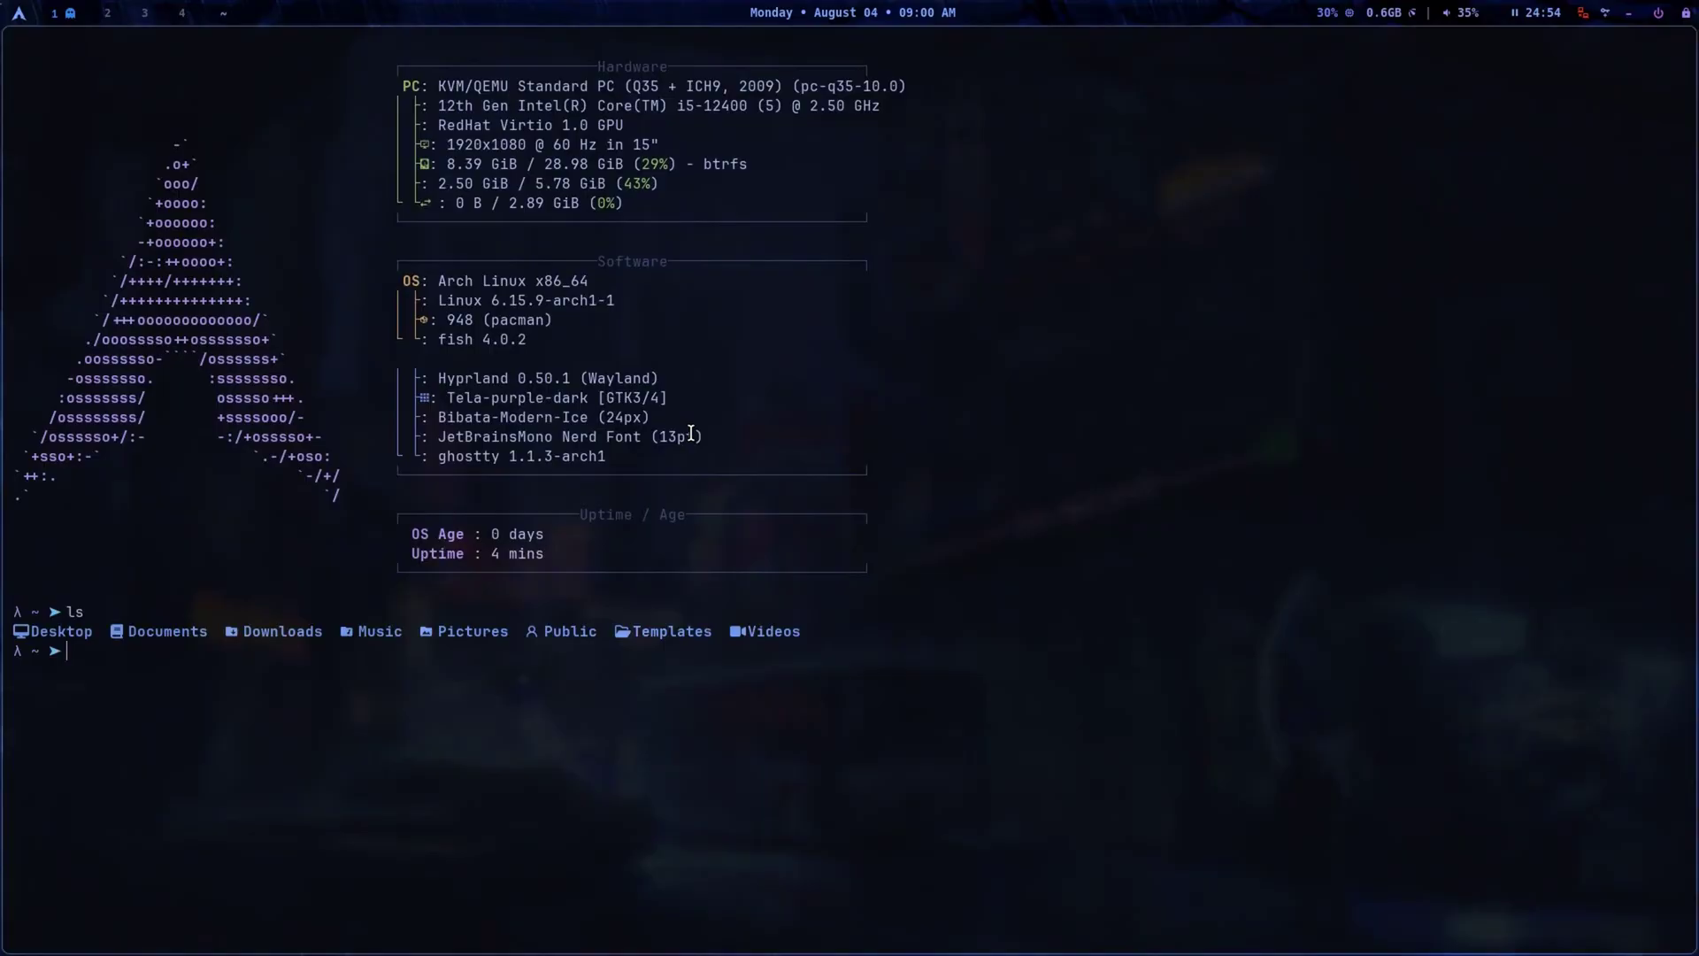
pyautogui.write('ls -1')
pyautogui.press('Return')
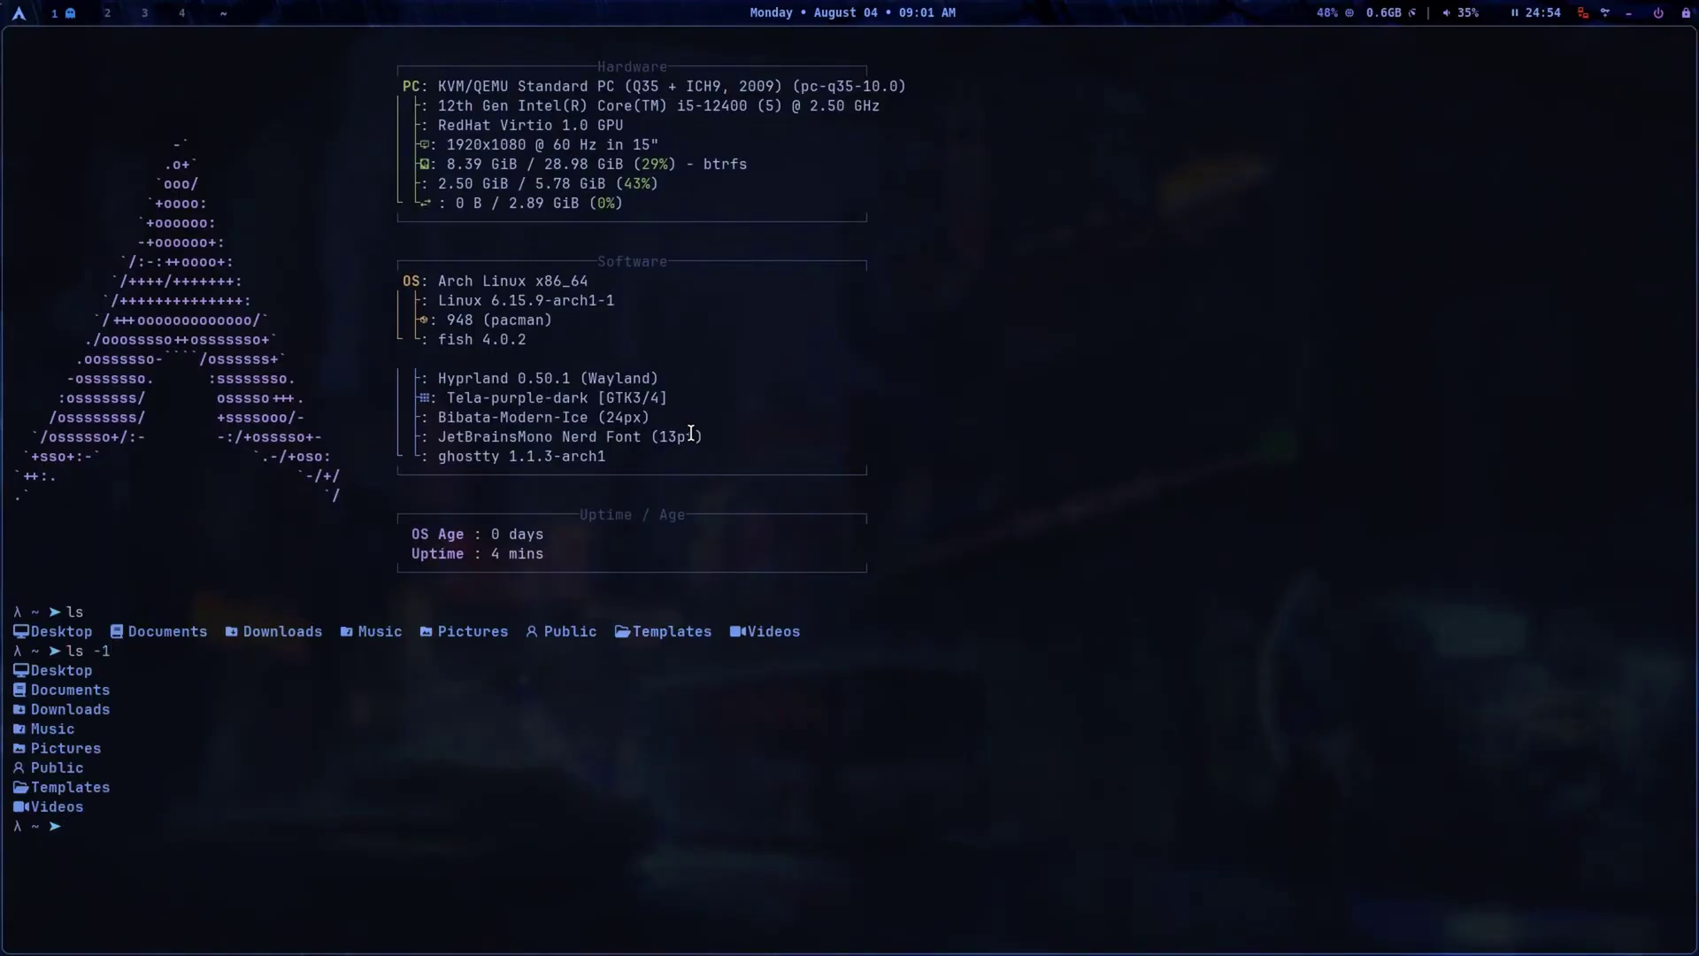
pyautogui.press('super+q')
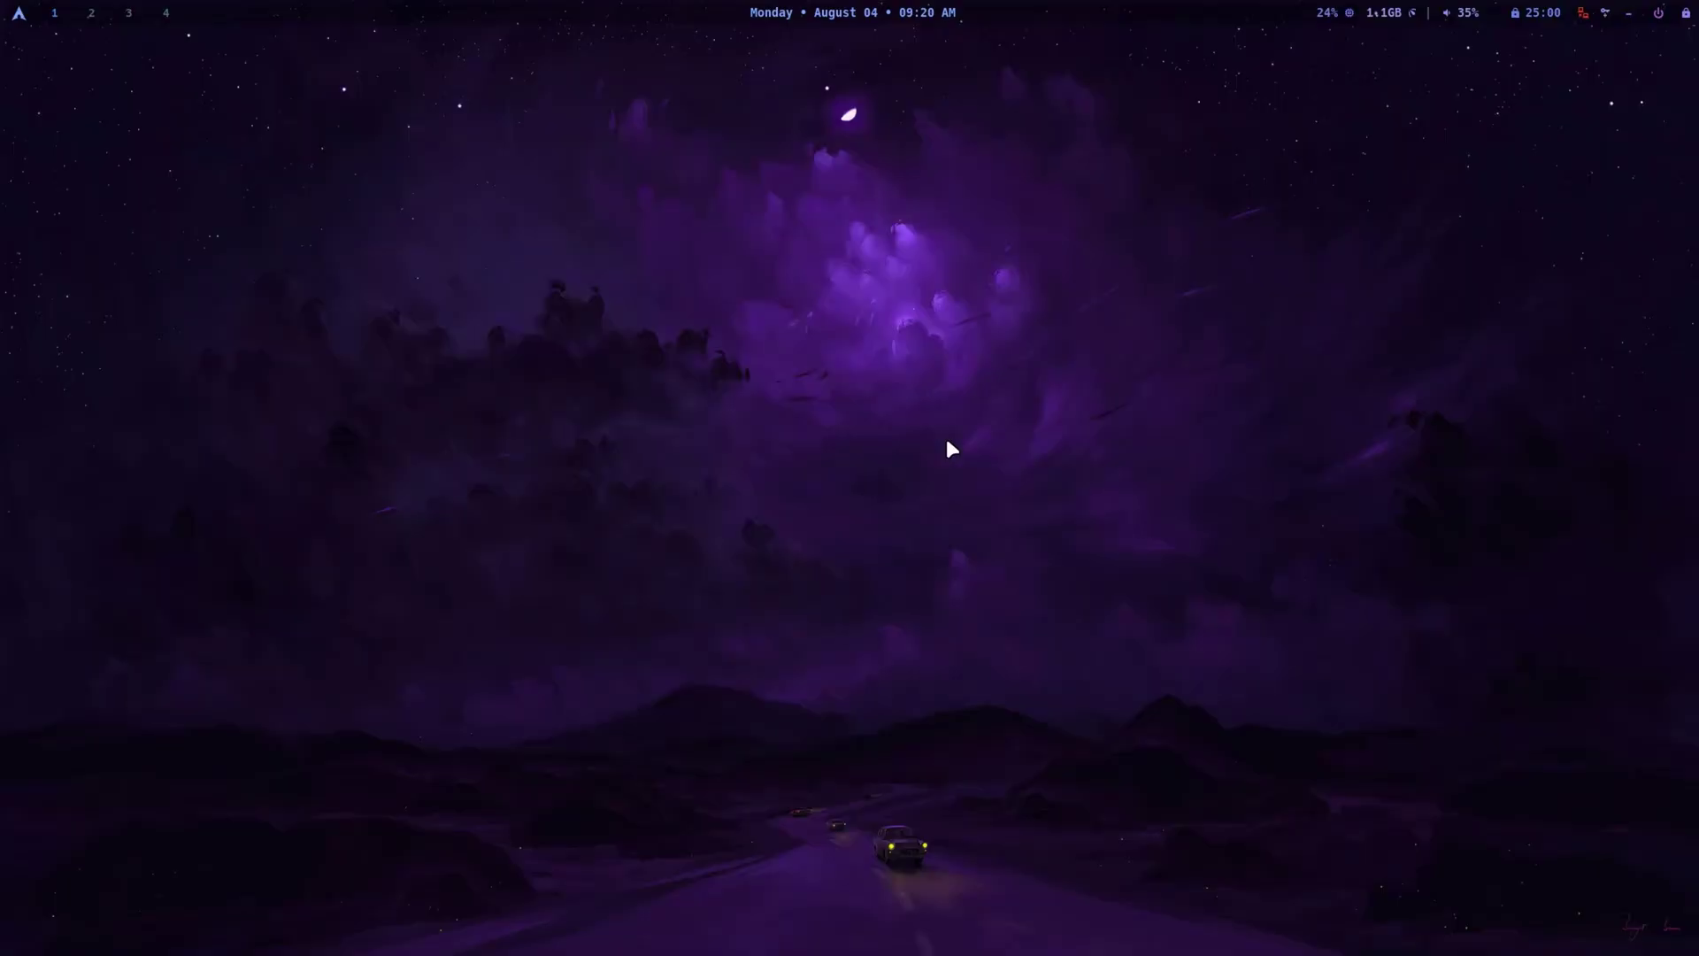
pyautogui.press('super+d')
pyautogui.press('Down')
pyautogui.press('Down')
pyautogui.press('Down')
pyautogui.press('Down')
pyautogui.press('Down')
pyautogui.press('Down')
pyautogui.press('Down')
pyautogui.press('Down')
pyautogui.press('Down')
pyautogui.press('Down')
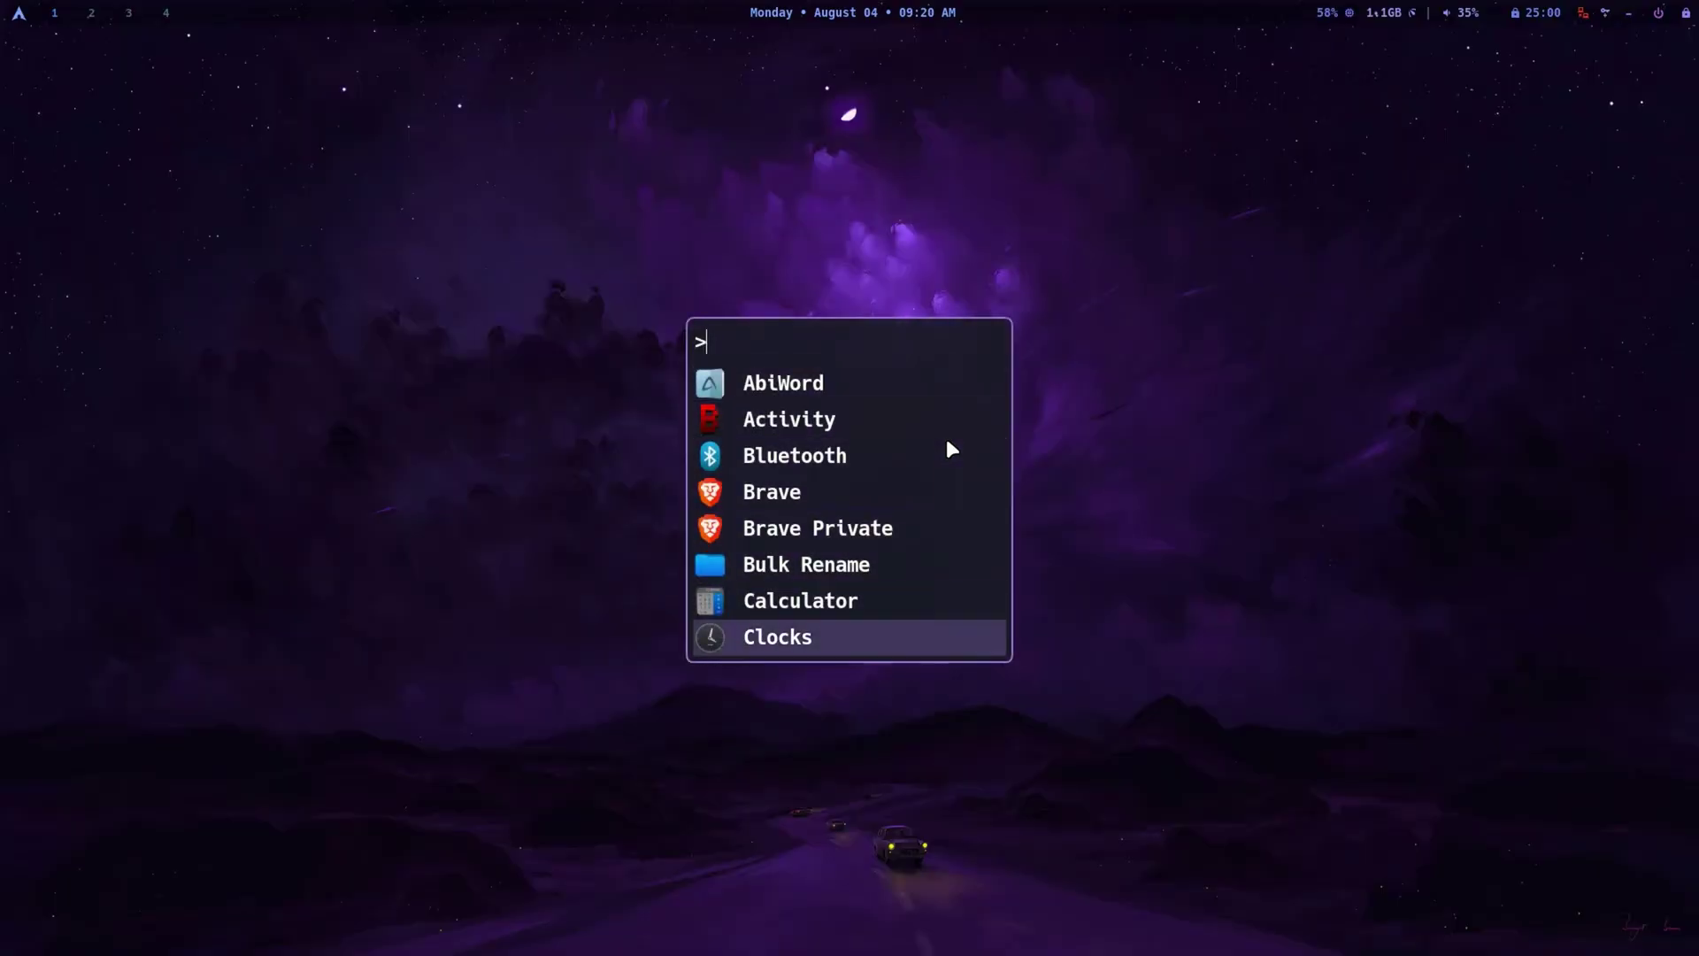
pyautogui.press('Down')
pyautogui.press('Down')
pyautogui.press('Down')
pyautogui.press('Down')
pyautogui.press('Down')
pyautogui.press('Down')
pyautogui.press('Down')
pyautogui.press('Down')
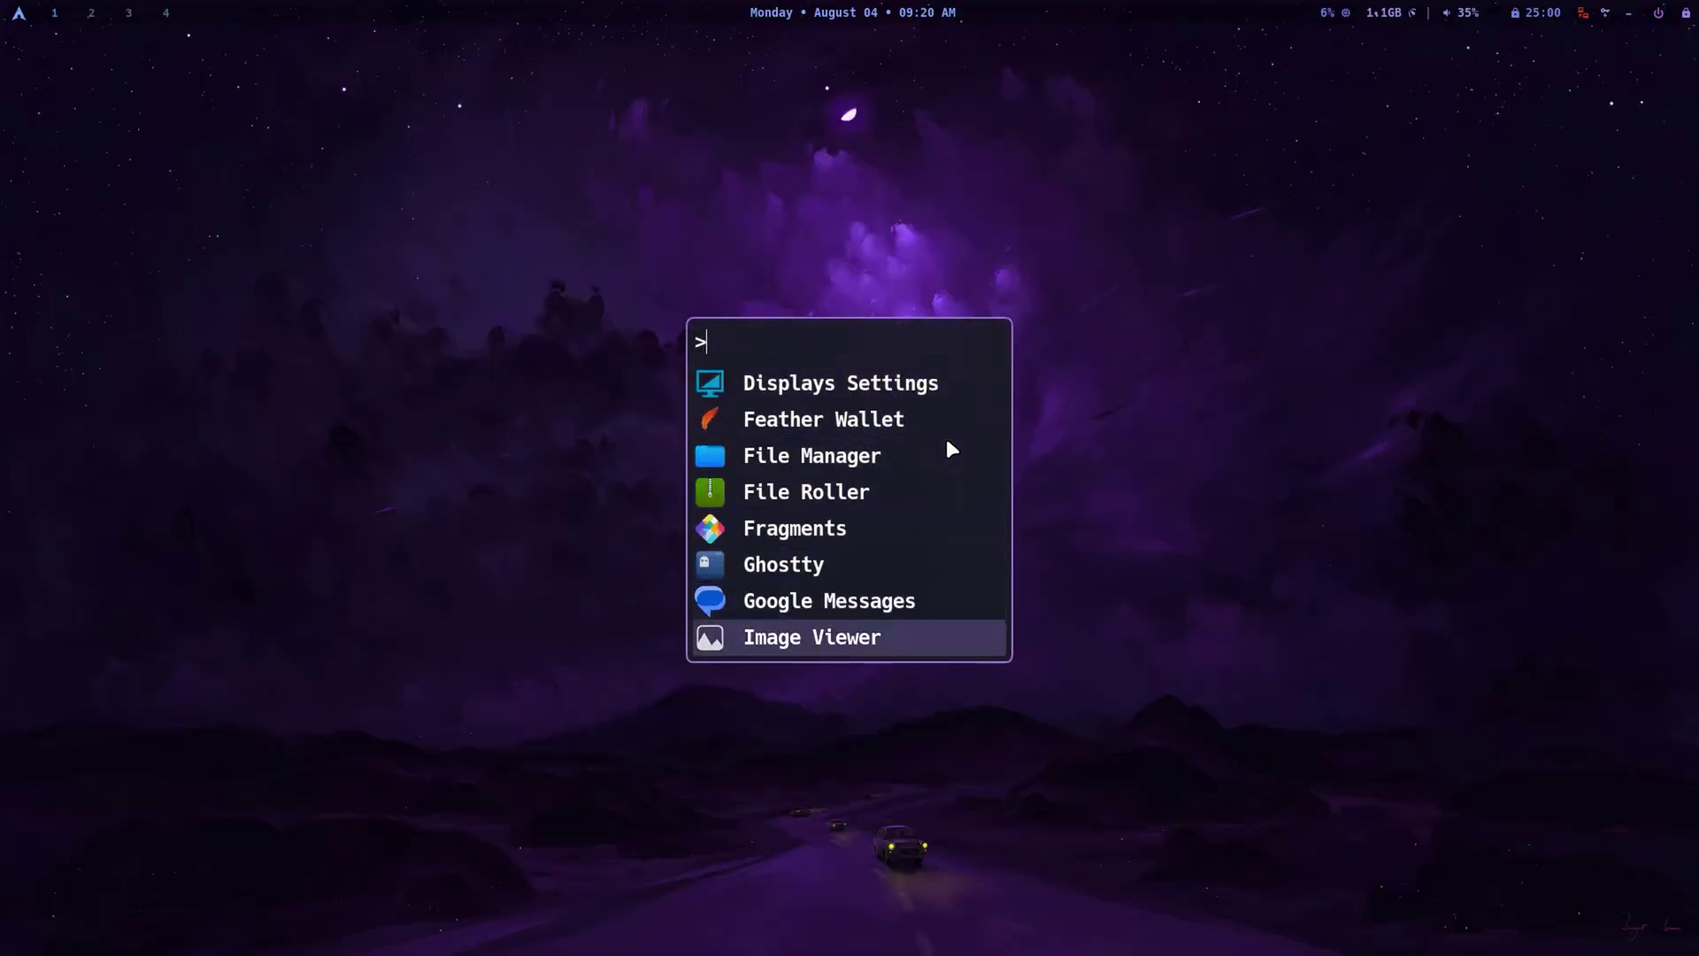
pyautogui.press('Down')
pyautogui.press('Down')
pyautogui.press('Down')
pyautogui.press('Down')
pyautogui.press('Down')
pyautogui.press('Down')
pyautogui.press('Down')
pyautogui.press('Down')
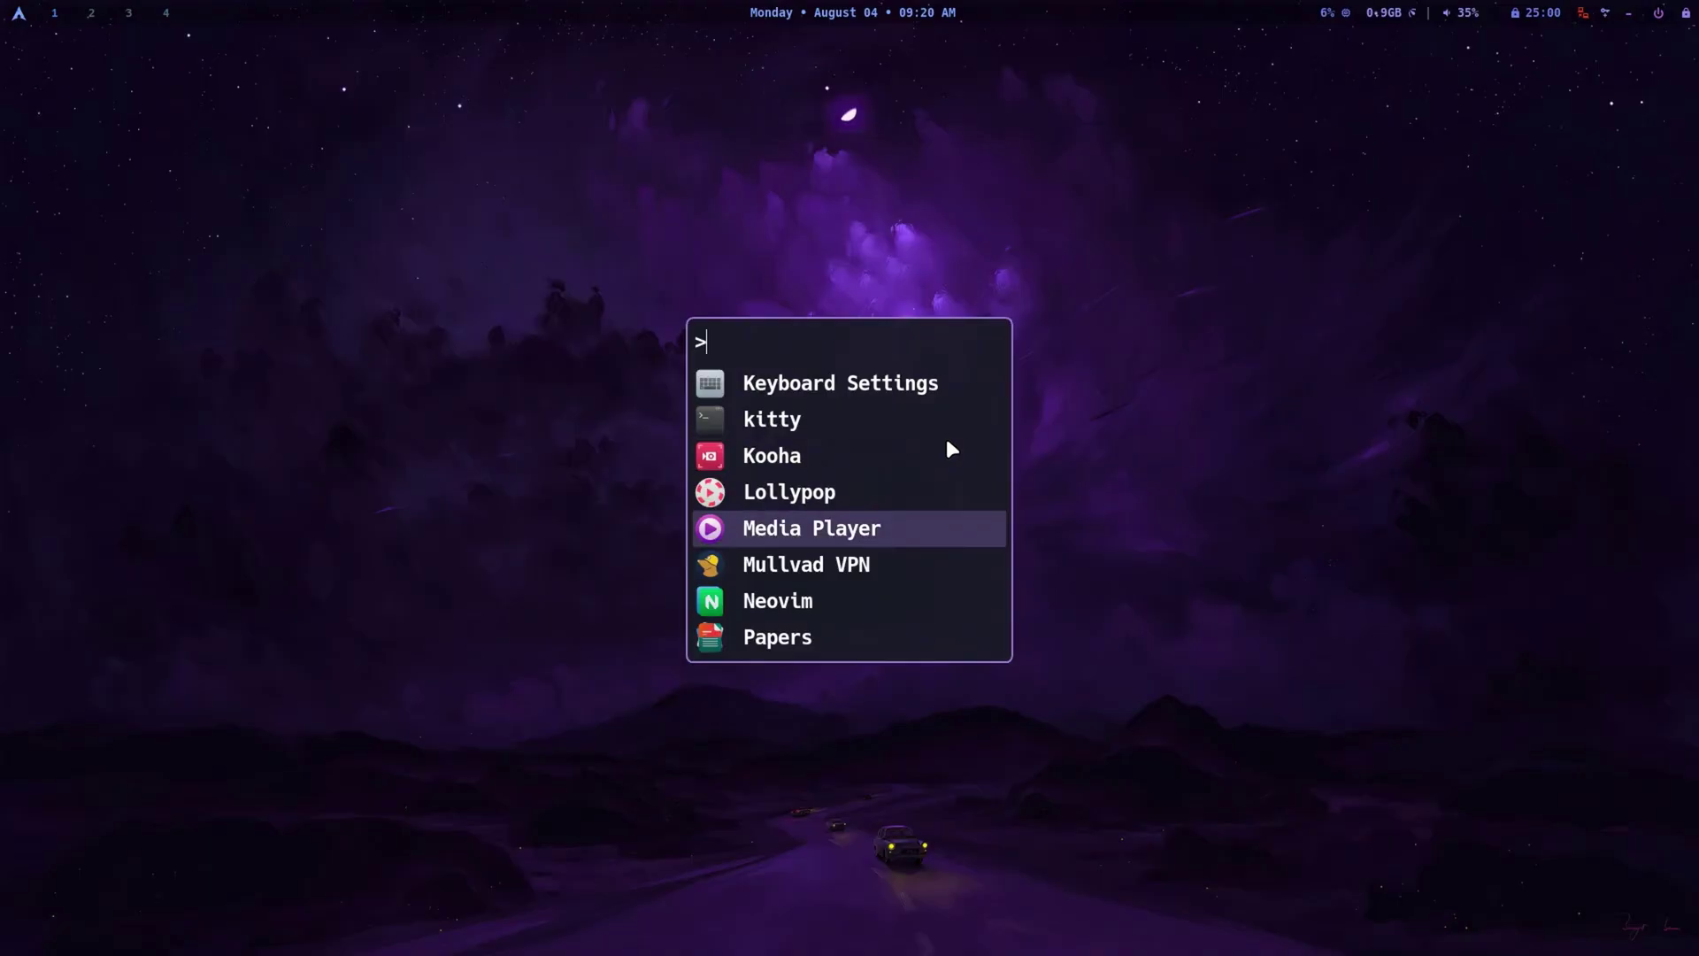
pyautogui.press('Down')
pyautogui.press('Down')
pyautogui.press('Down')
pyautogui.press('Down')
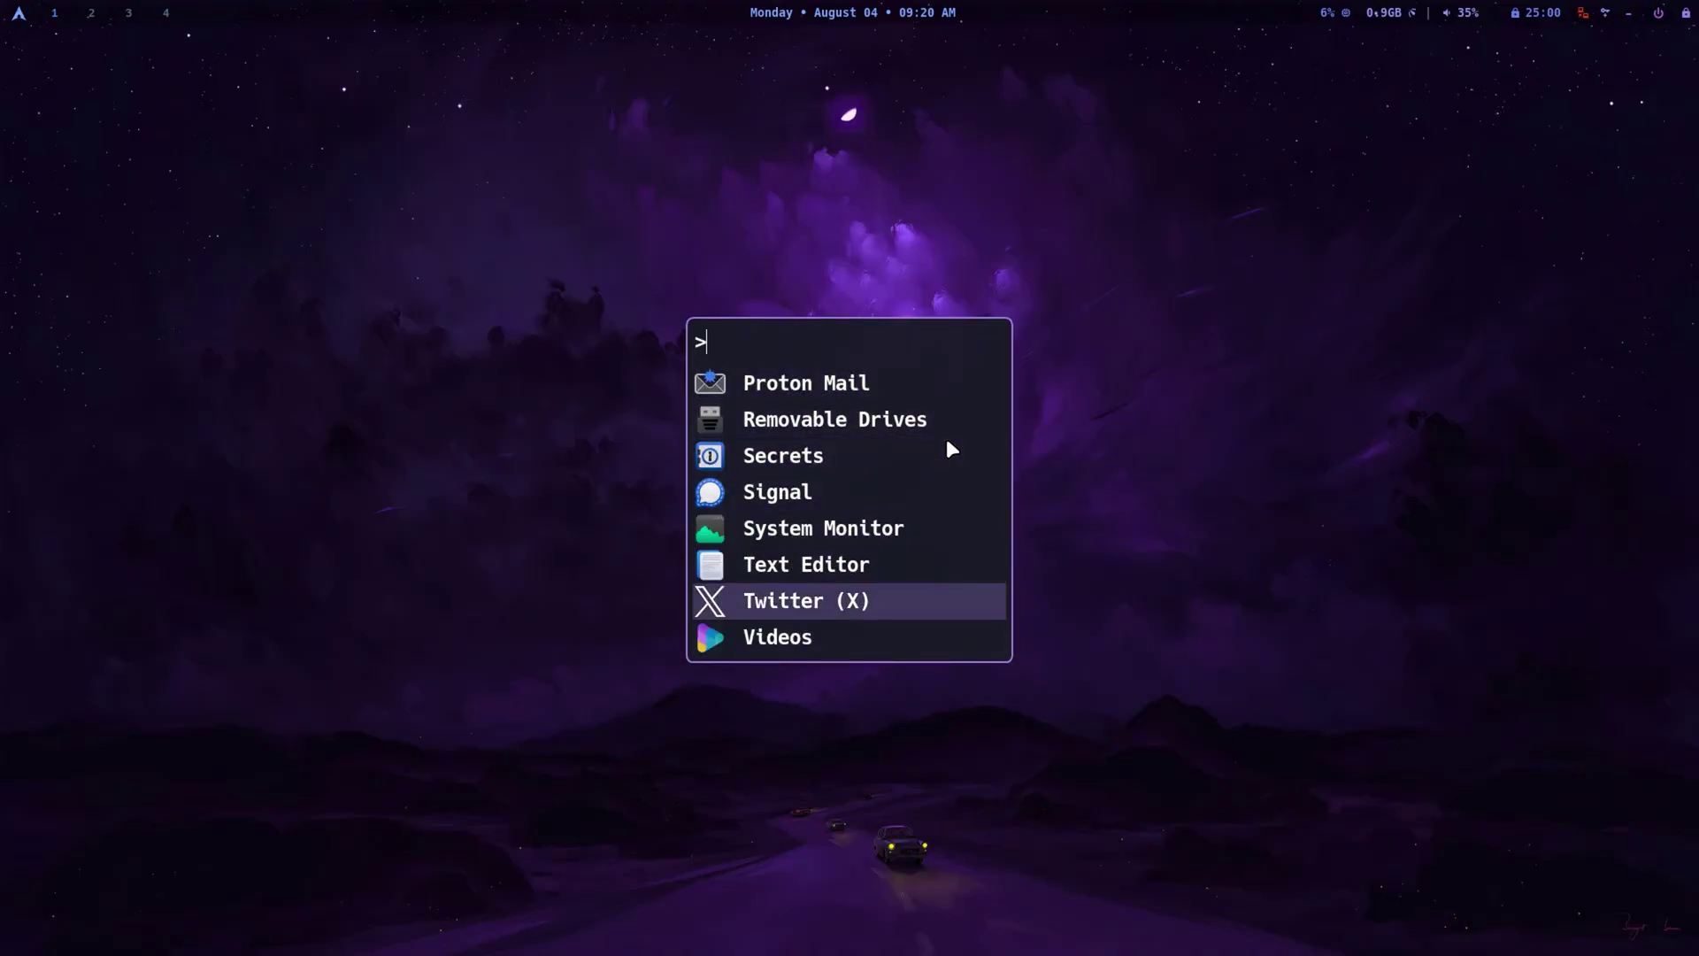
pyautogui.press('Down')
pyautogui.press('Down')
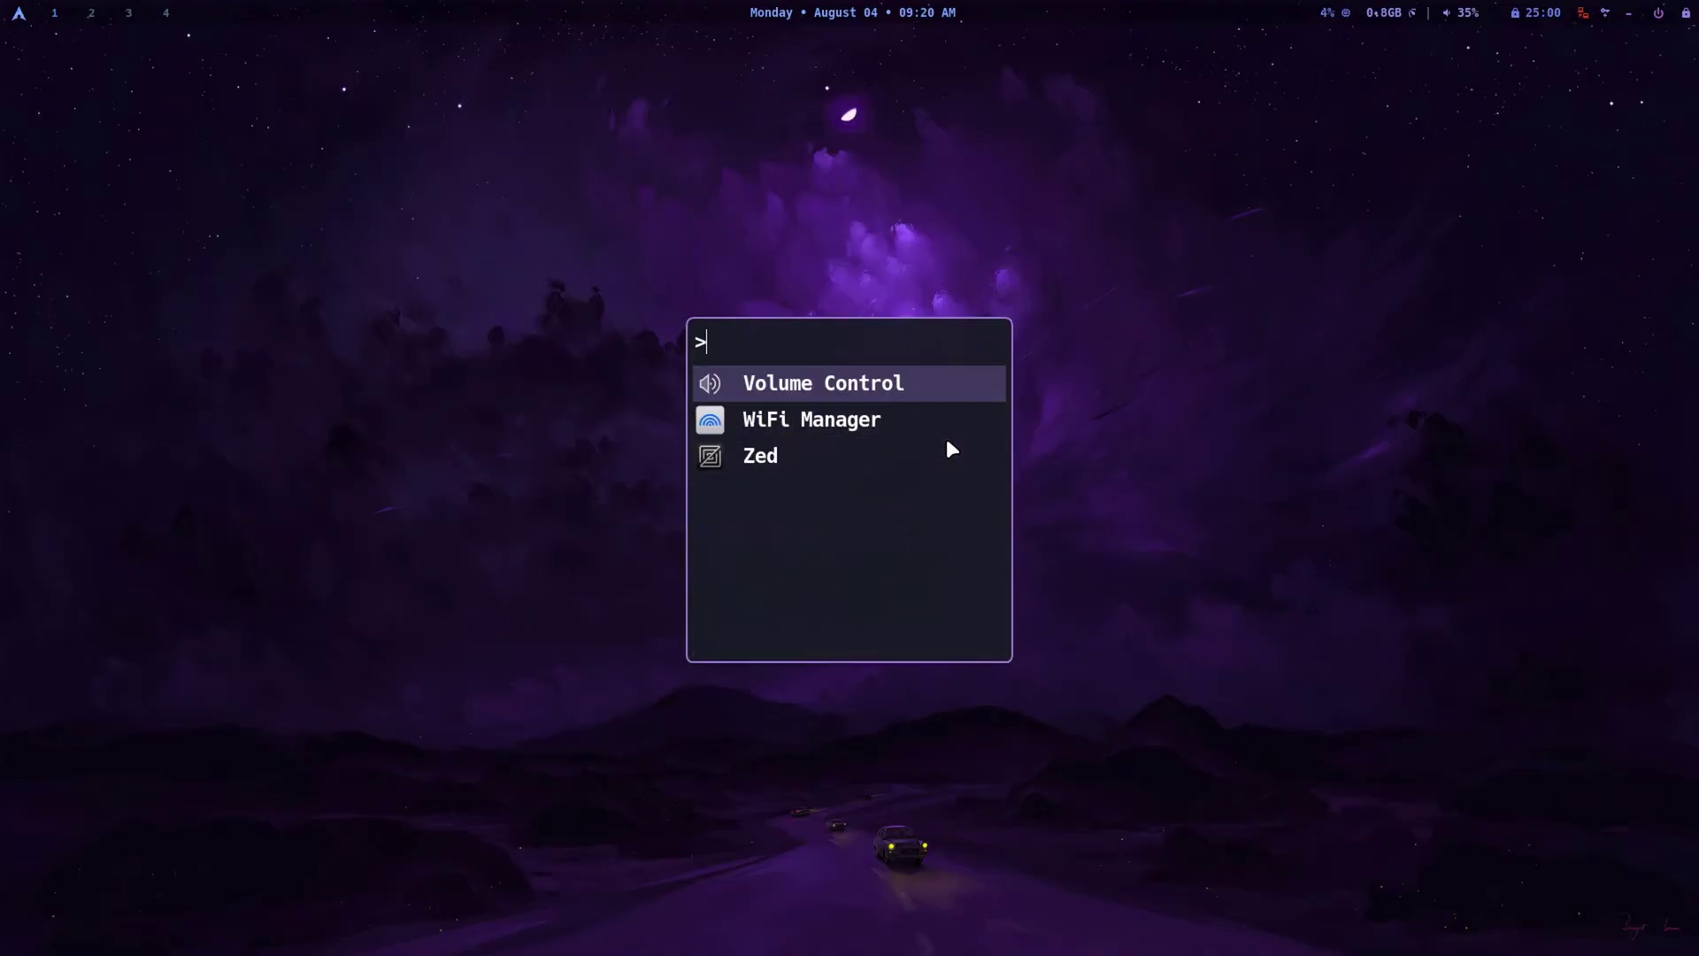
pyautogui.press('Escape')
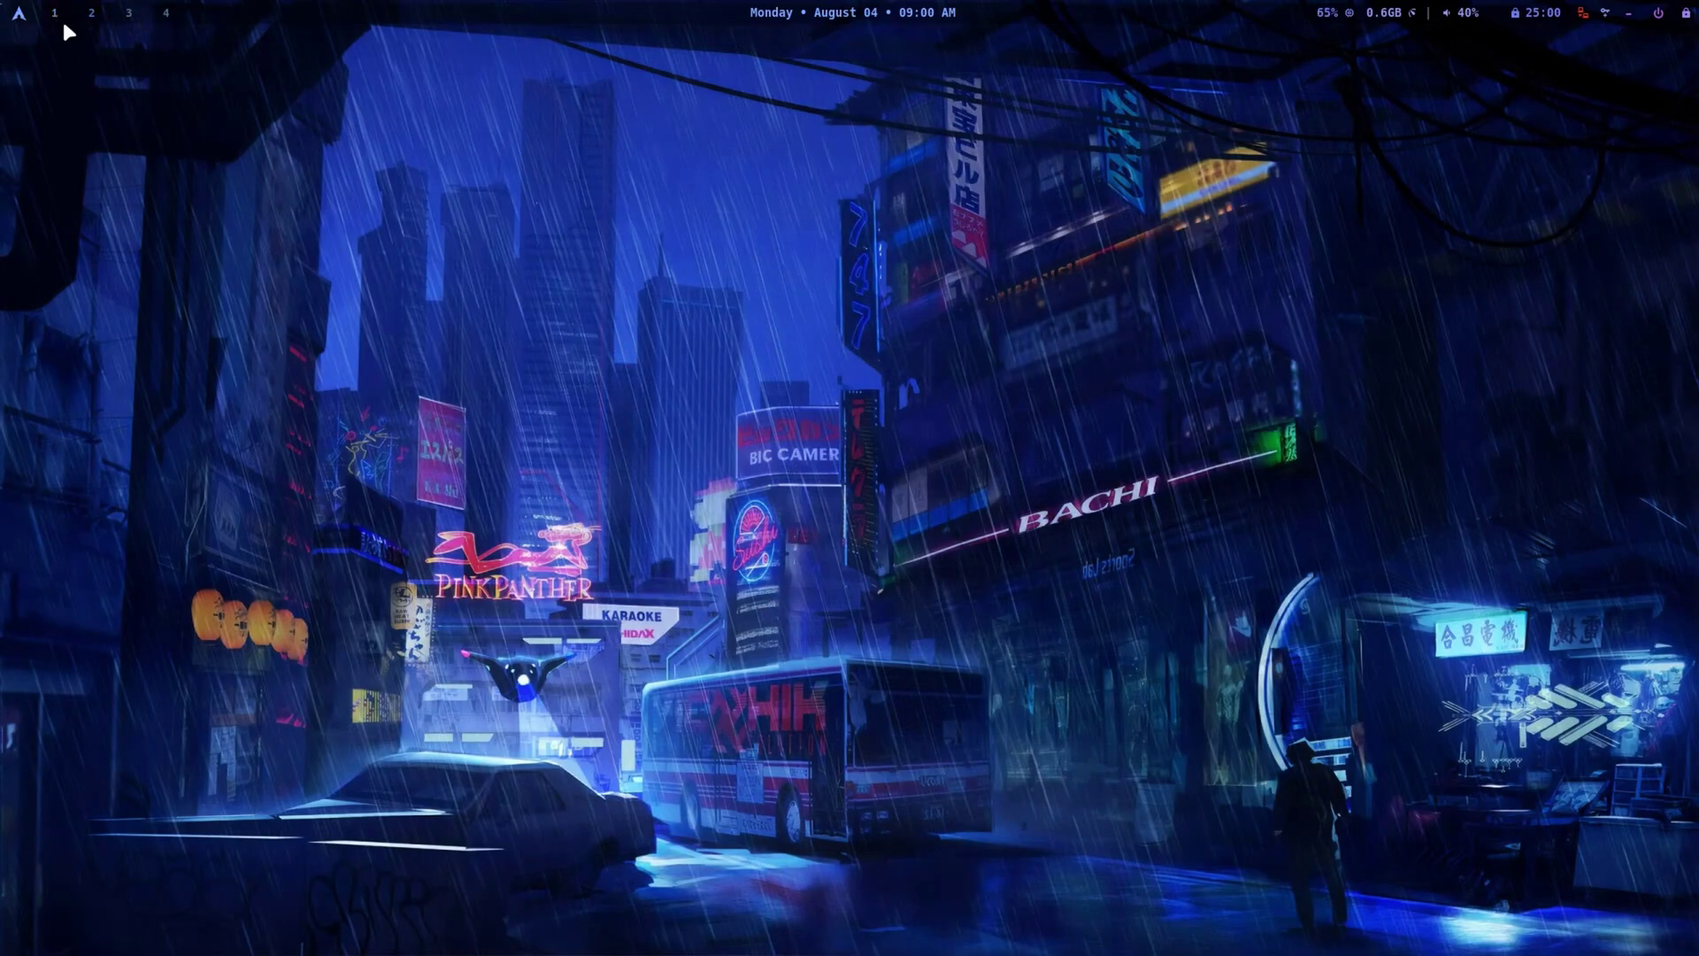
# Toggle the year calendar and the clock format from the top-bar clock.
pyautogui.click(865, 32)
pyautogui.click(863, 30)
pyautogui.click(863, 30)
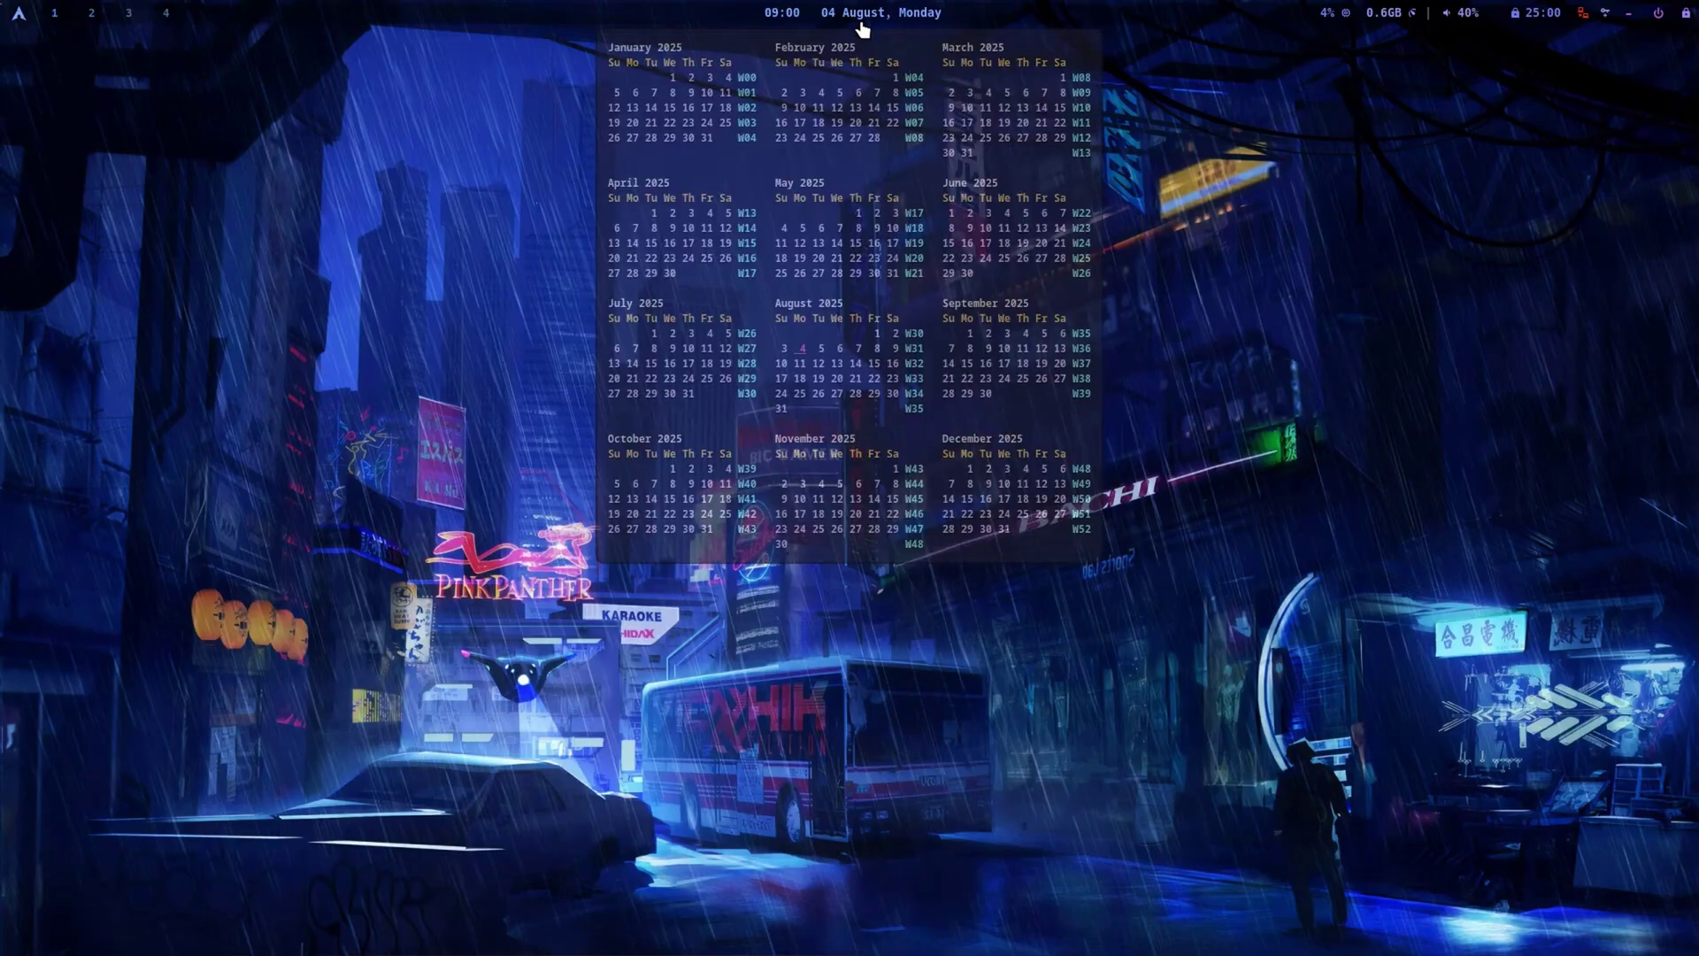
pyautogui.click(863, 30)
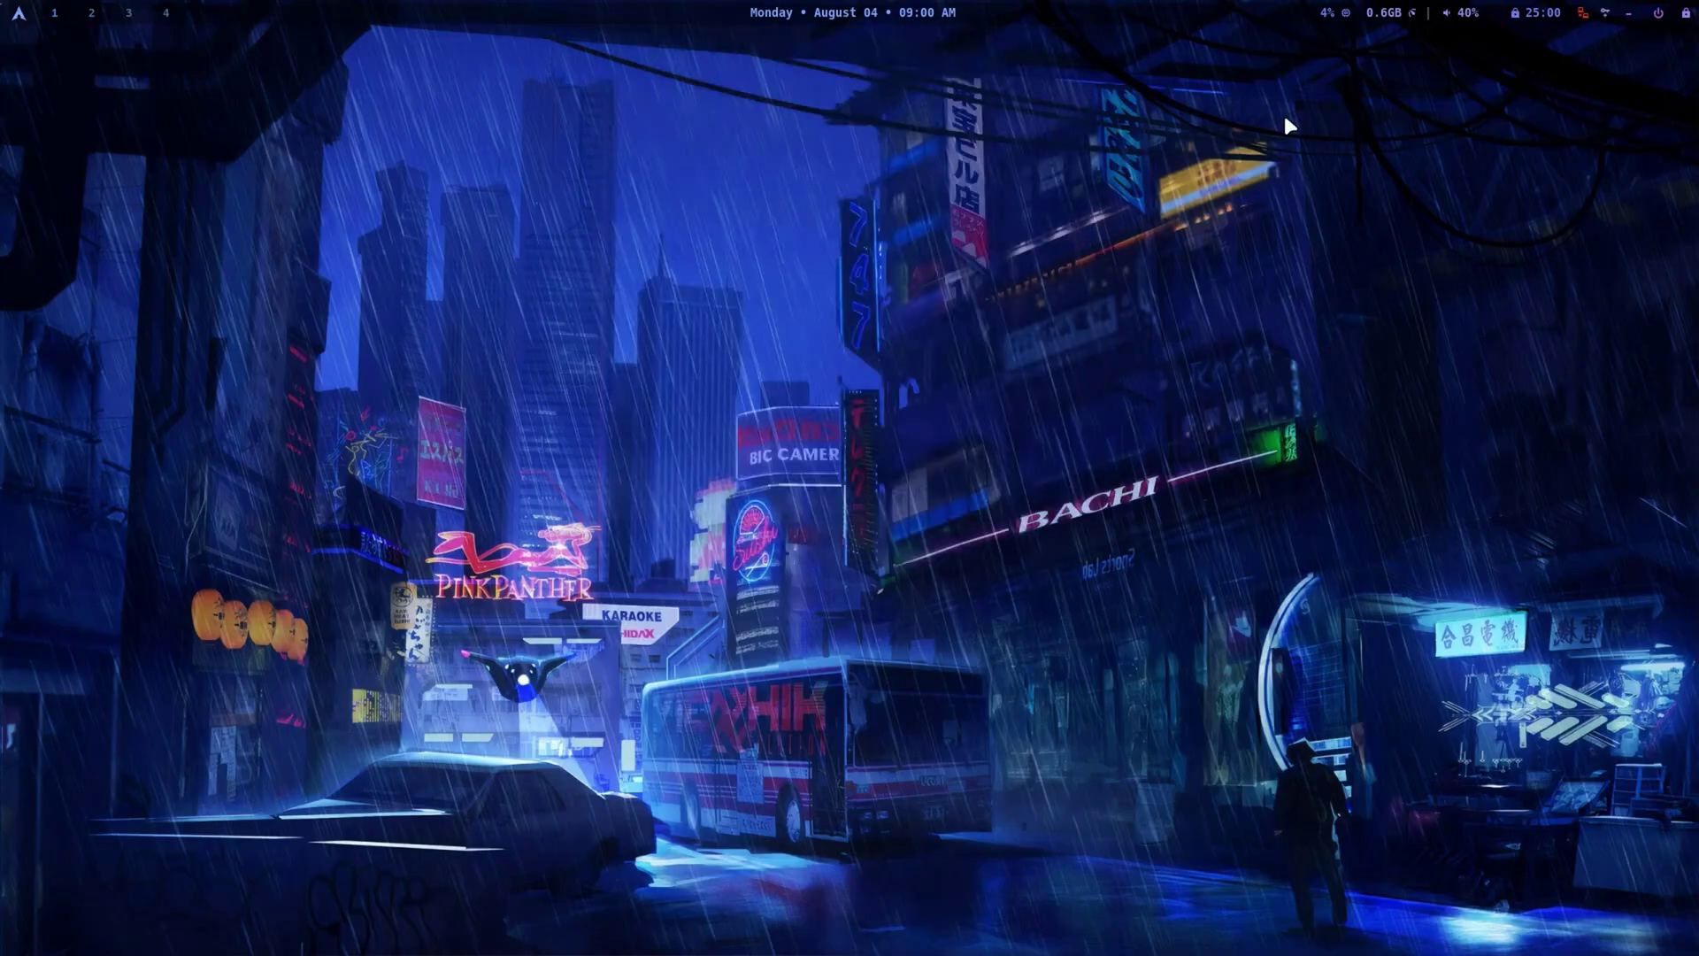
# Check the CPU and memory widgets, then bring up the full-screen application grid.
pyautogui.moveTo(1318, 26)
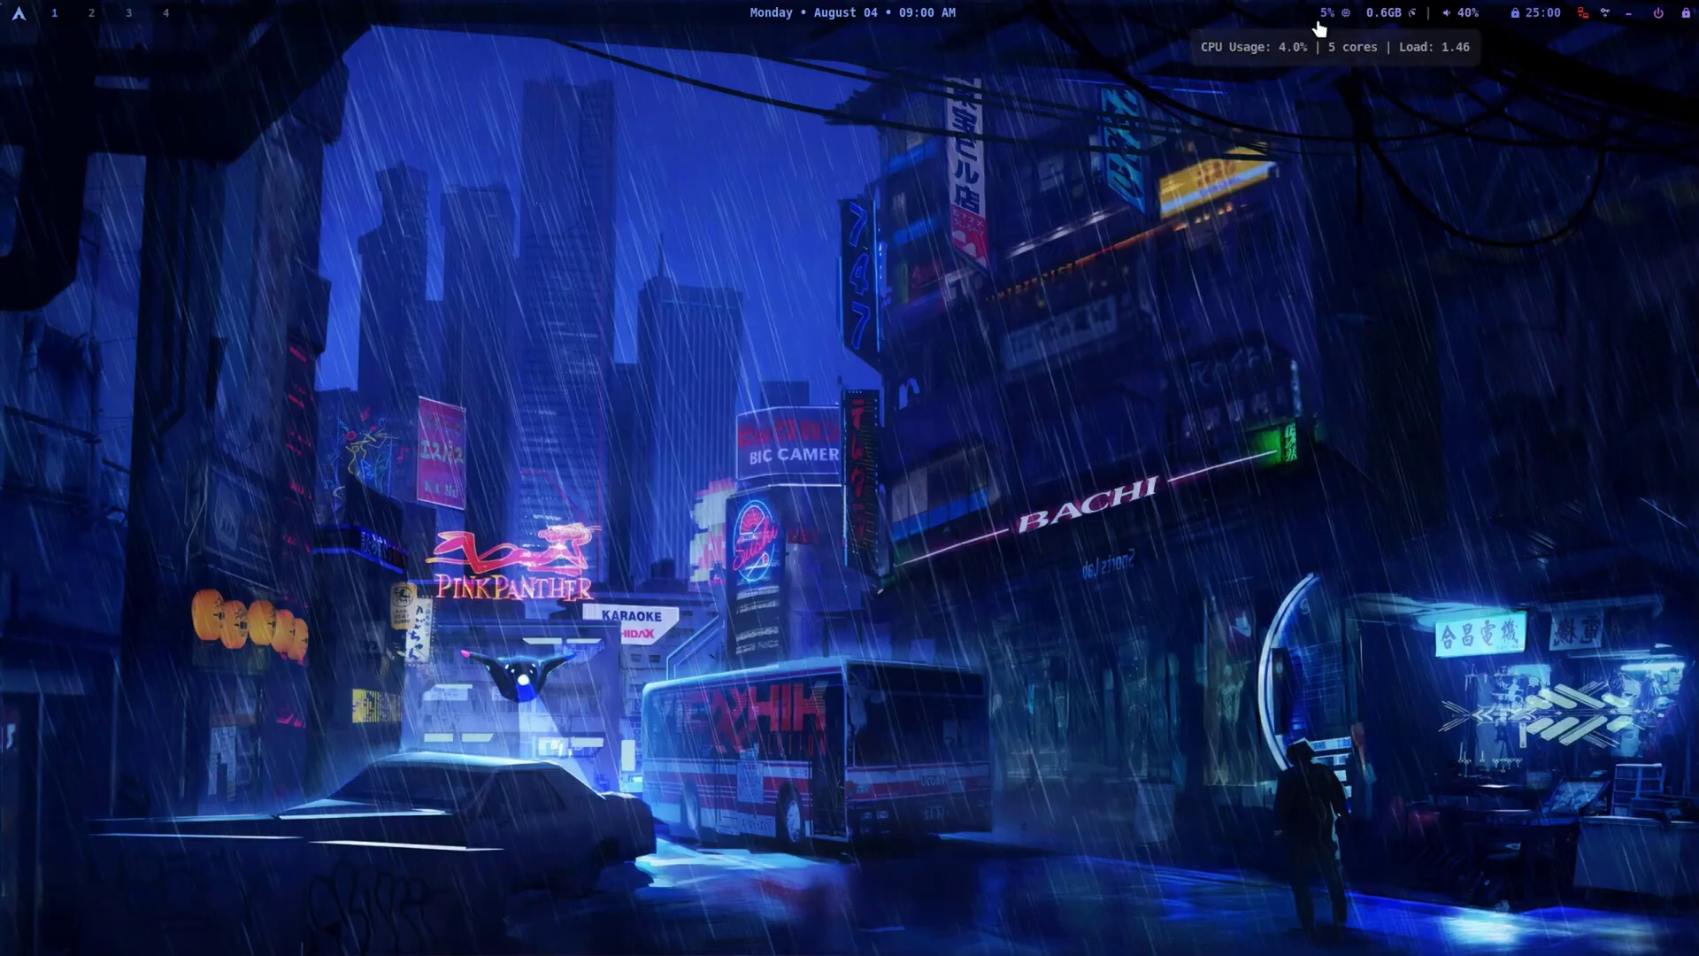
pyautogui.moveTo(1377, 19)
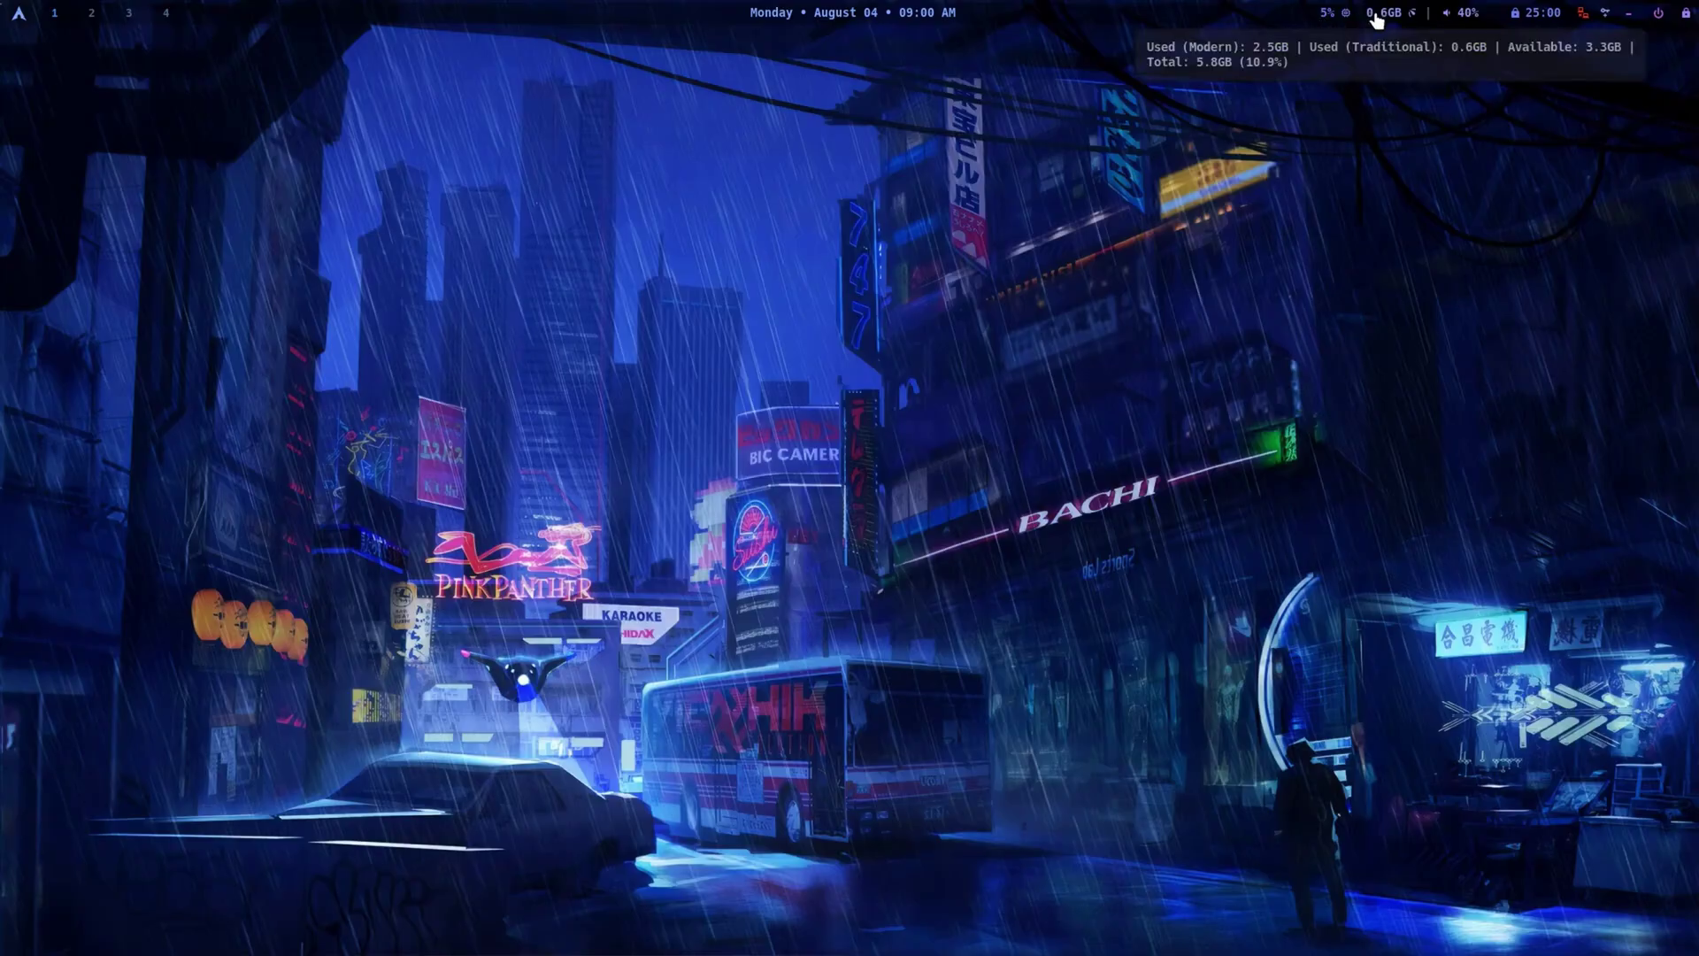
pyautogui.press('super+d')
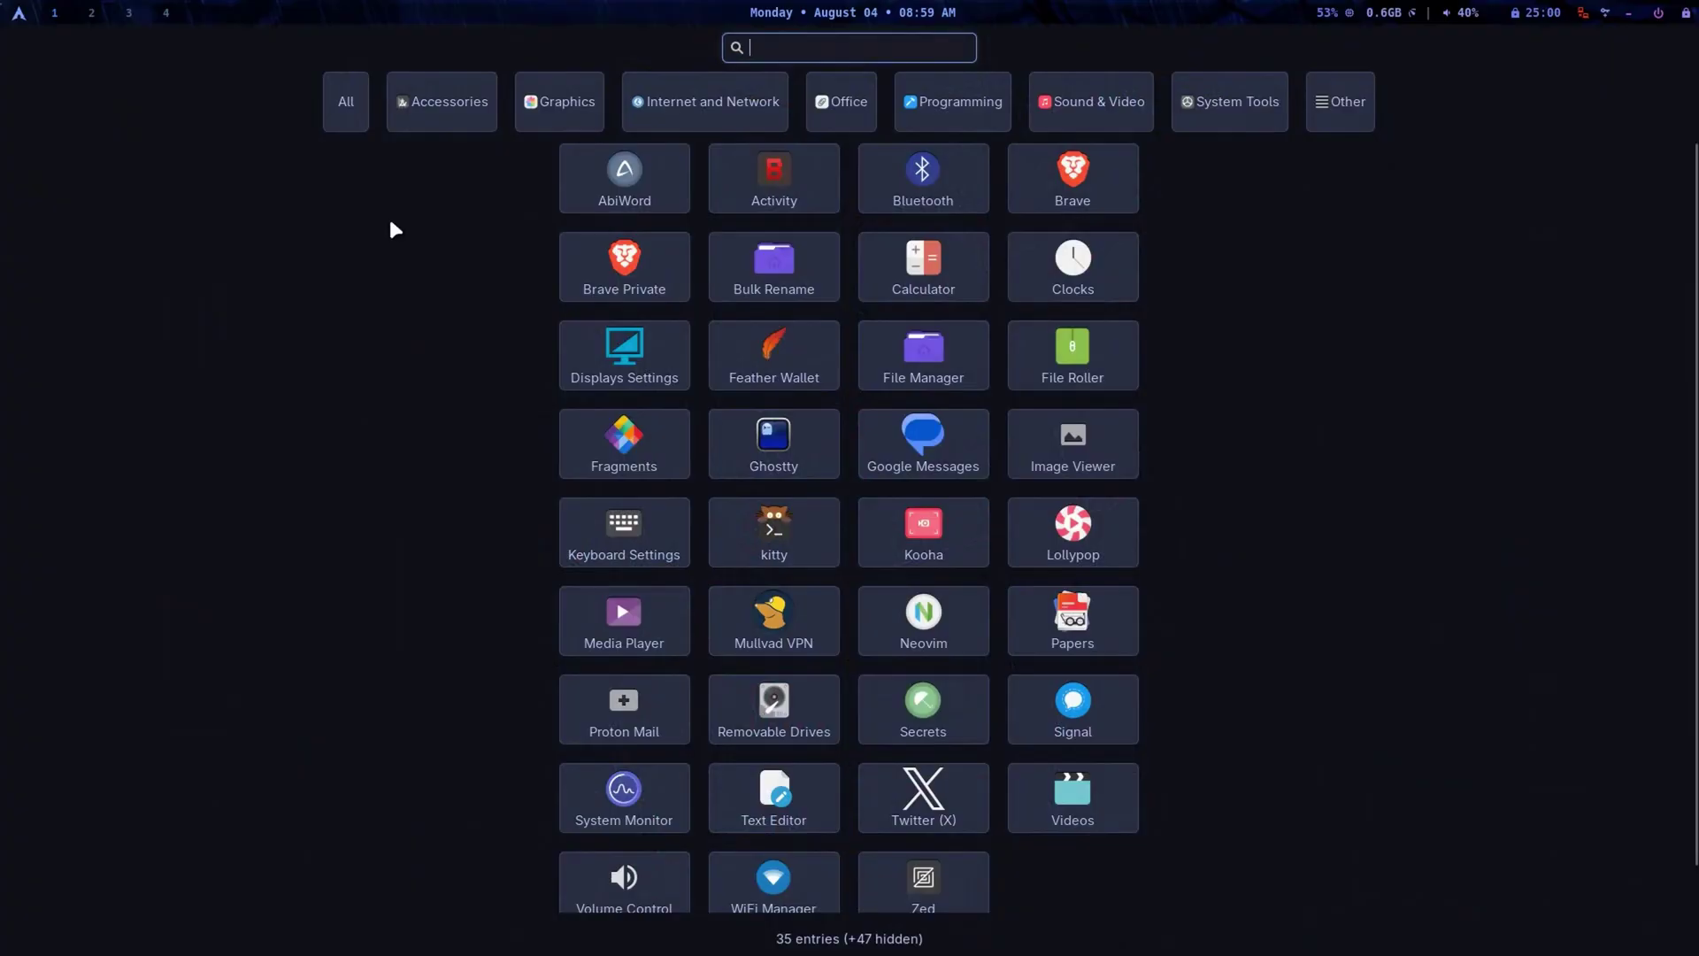
# Filter the app grid by a category, search 'ter', clear the search, and dismiss the grid.
pyautogui.scroll(-1, 676, 298)
pyautogui.scroll(1, 724, 423)
pyautogui.click(868, 117)
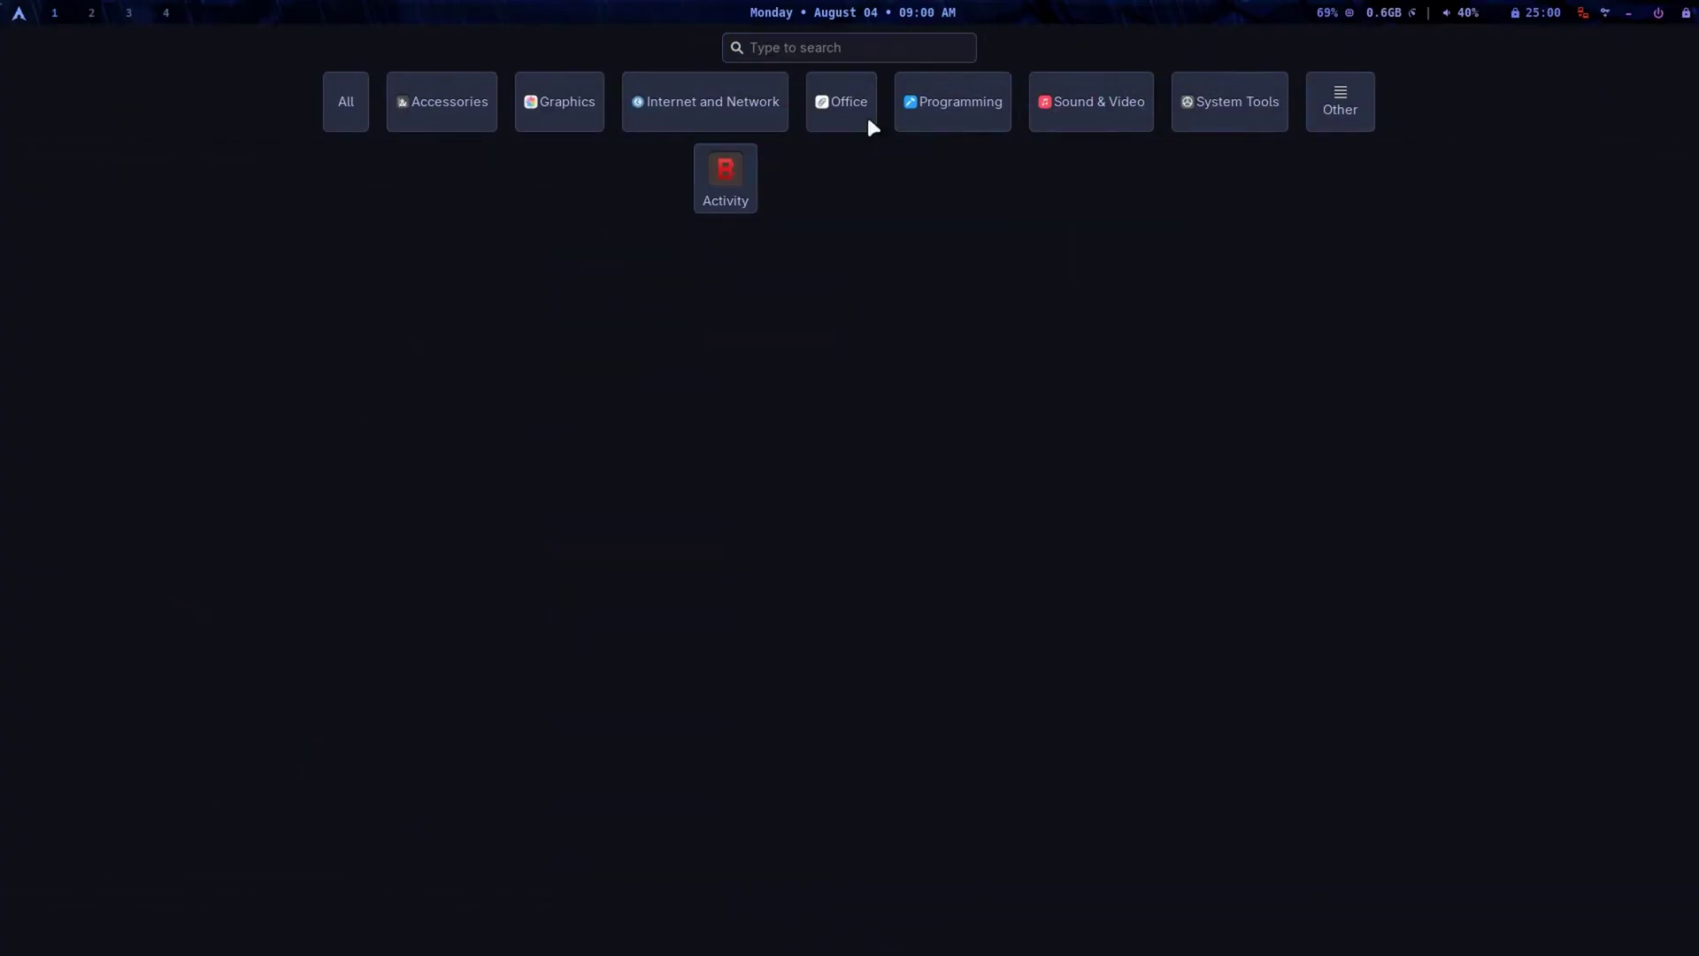
pyautogui.click(832, 49)
pyautogui.write('ter')
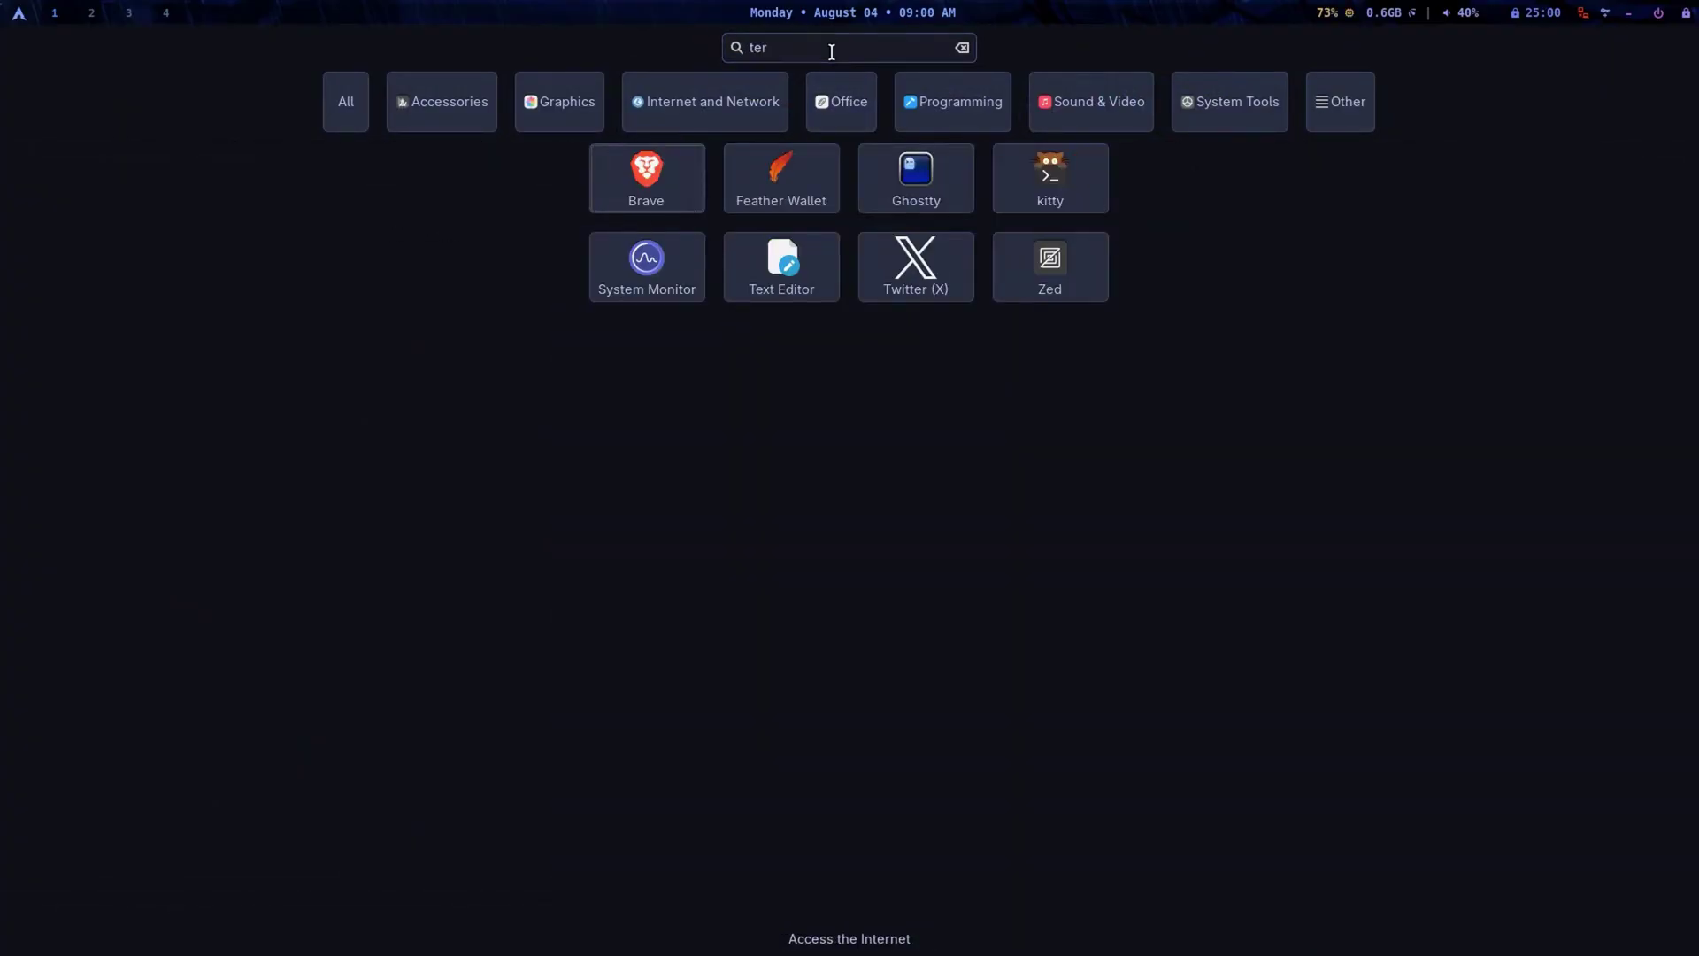
pyautogui.press('BackSpace')
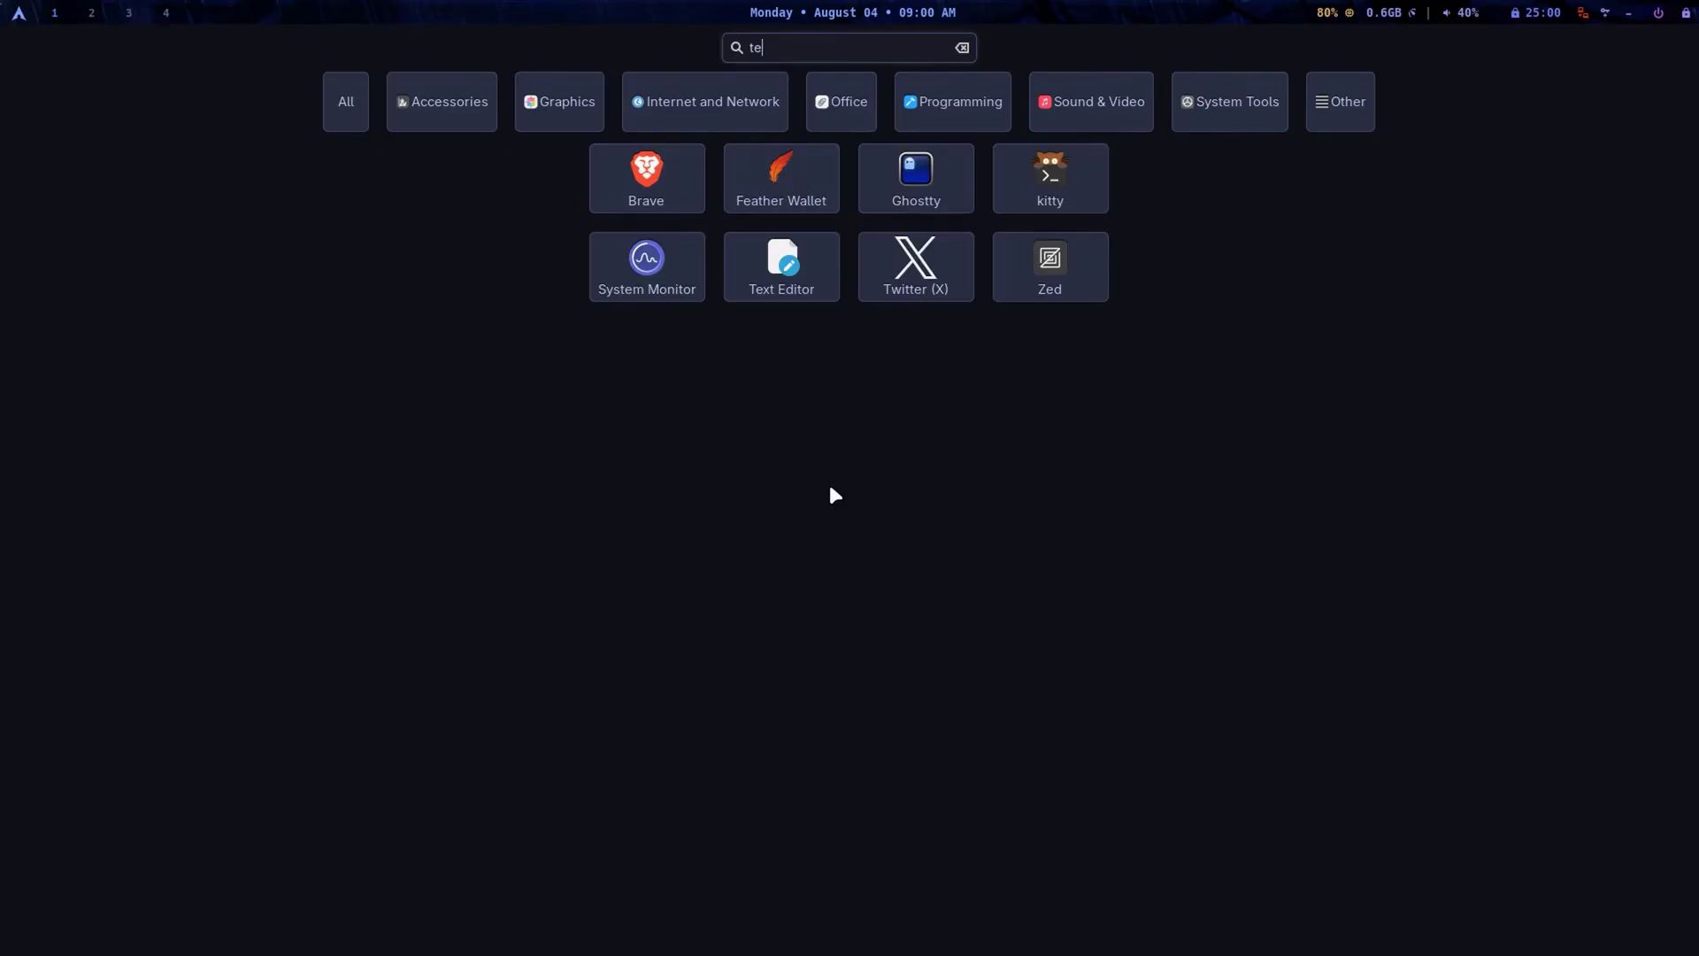
pyautogui.press('BackSpace')
pyautogui.press('BackSpace')
pyautogui.press('Escape')
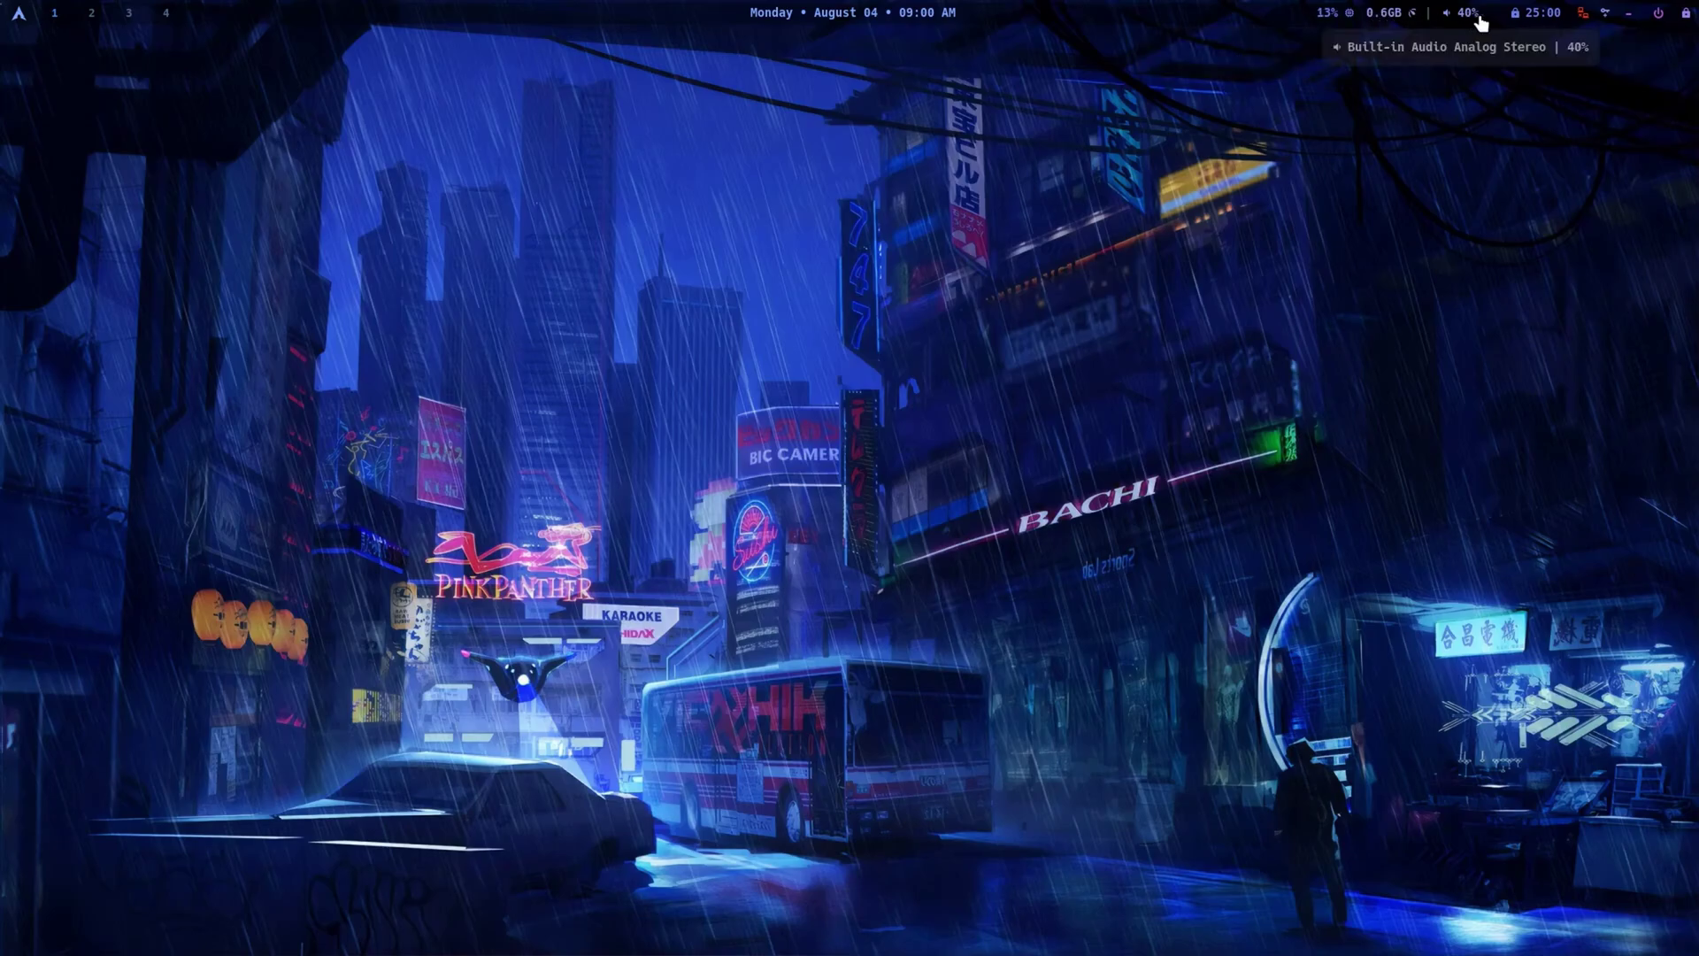
# Adjust the Waybar volume module down and back up until it reads 35%.
pyautogui.scroll(-4, 1461, 23)
pyautogui.scroll(3, 1461, 24)
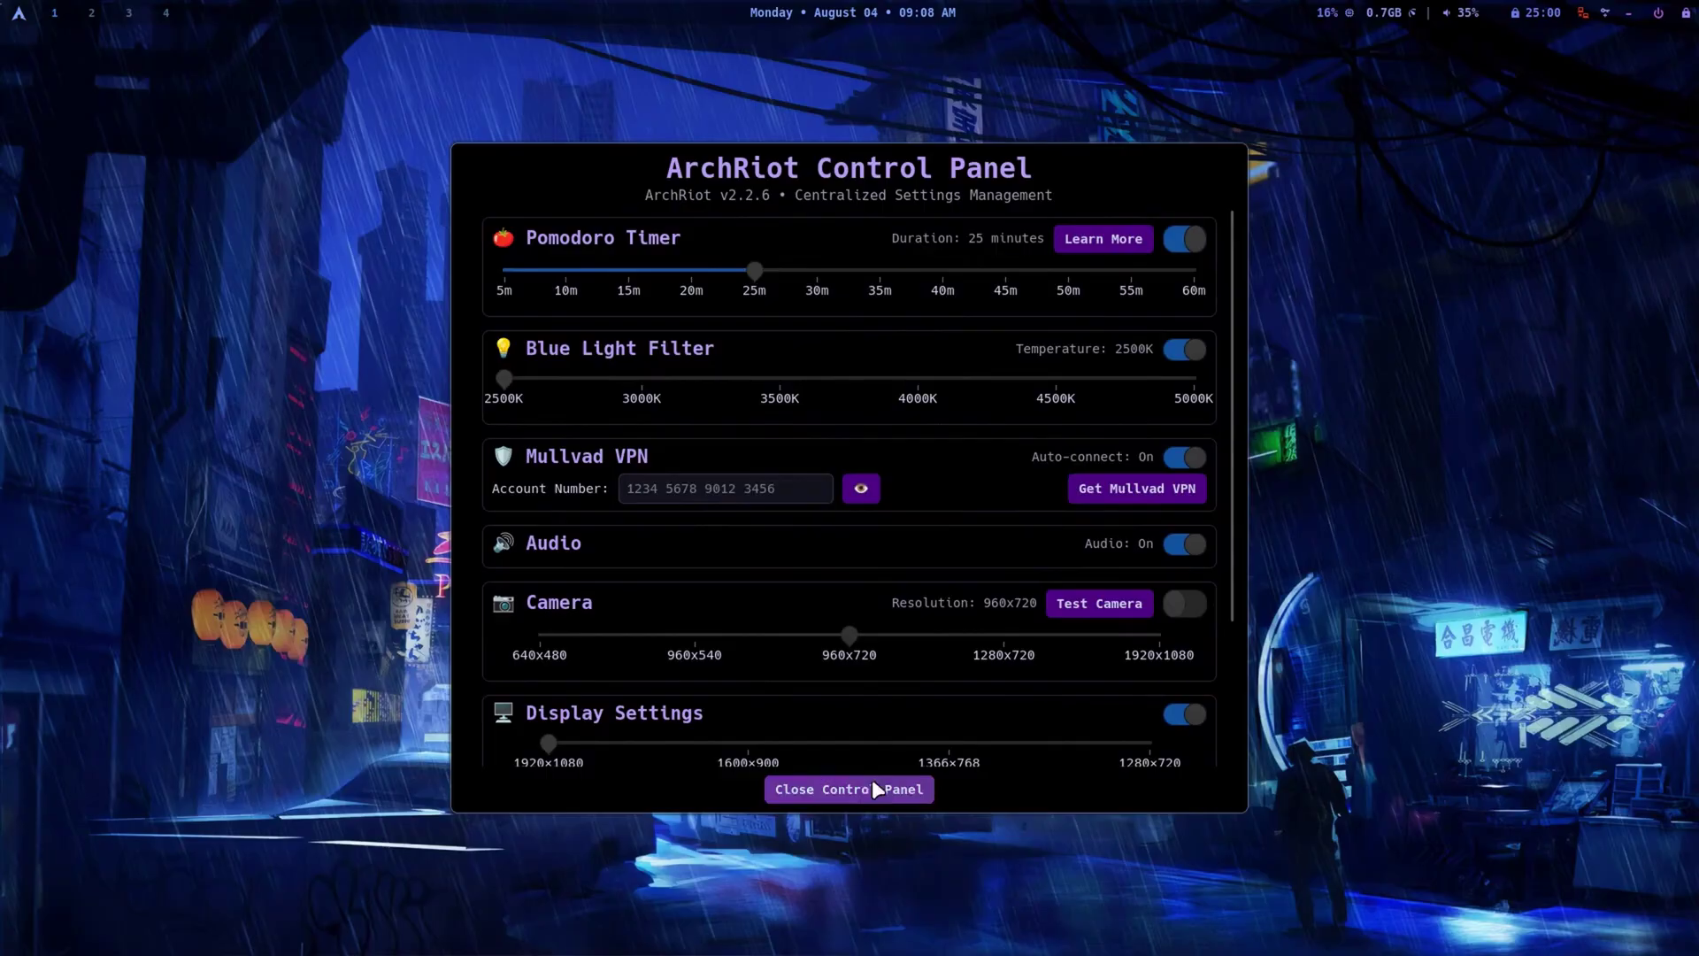
# Scroll the Control Panel settings down to Display Settings and Power Management.
pyautogui.scroll(-3, 503, 708)
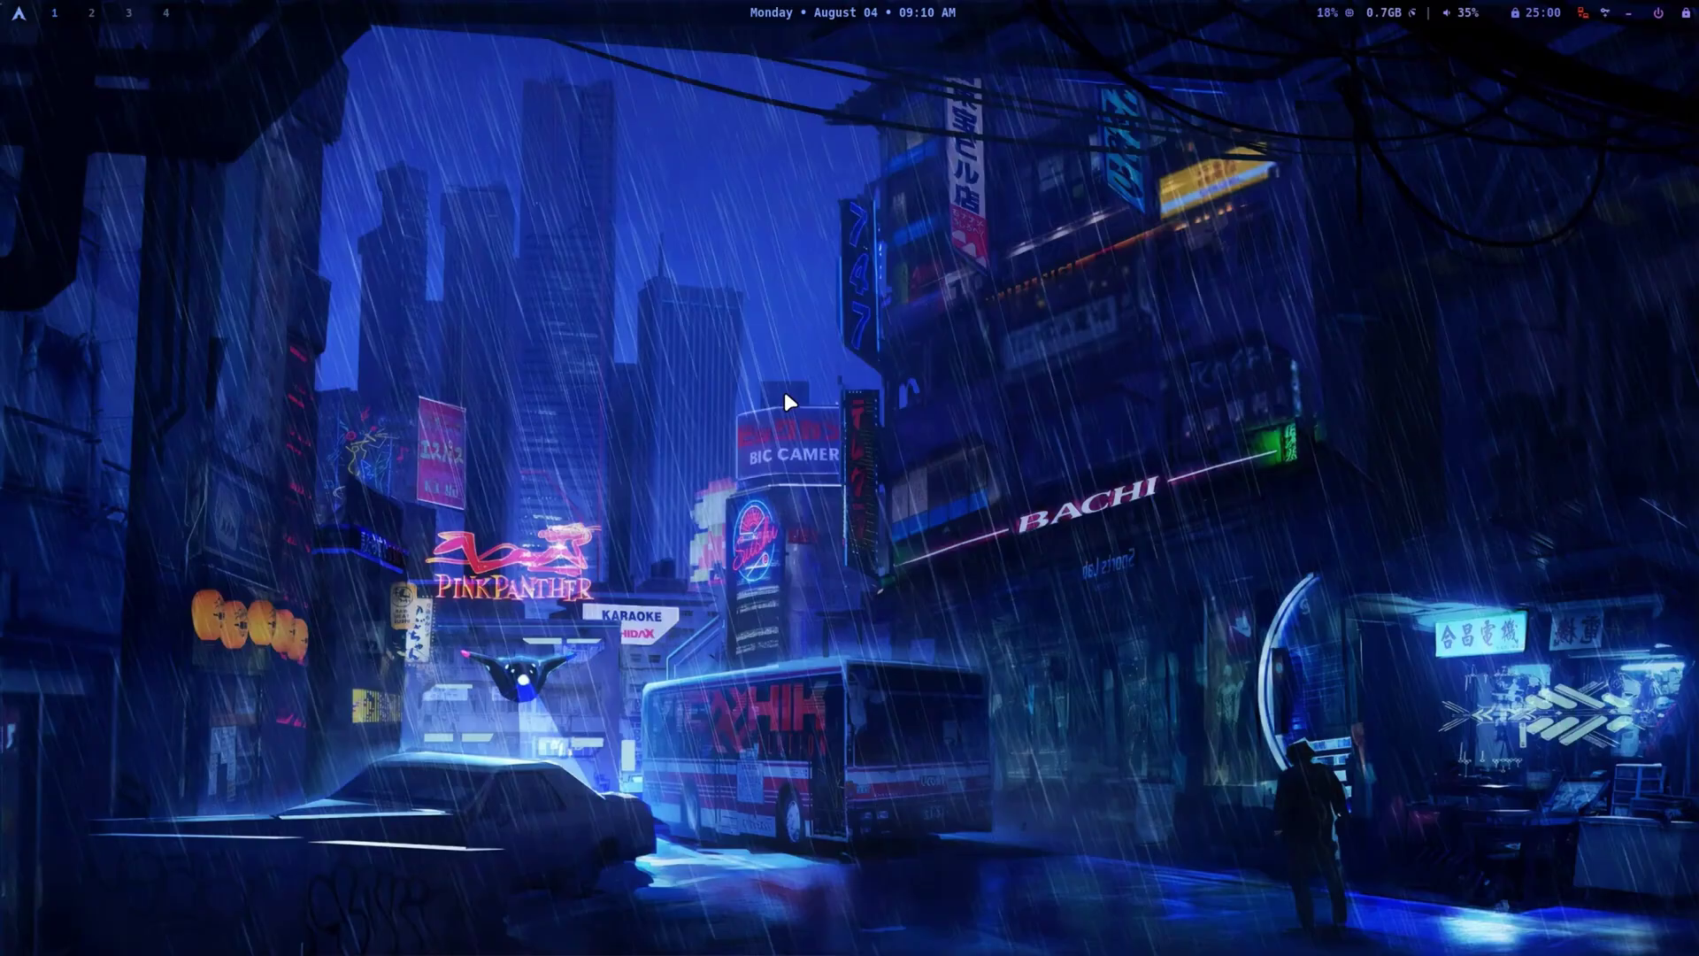
# Open ArchRiot Help and scroll the keybindings to the bottom of Available Utilities.
pyautogui.press('super+shift+slash')
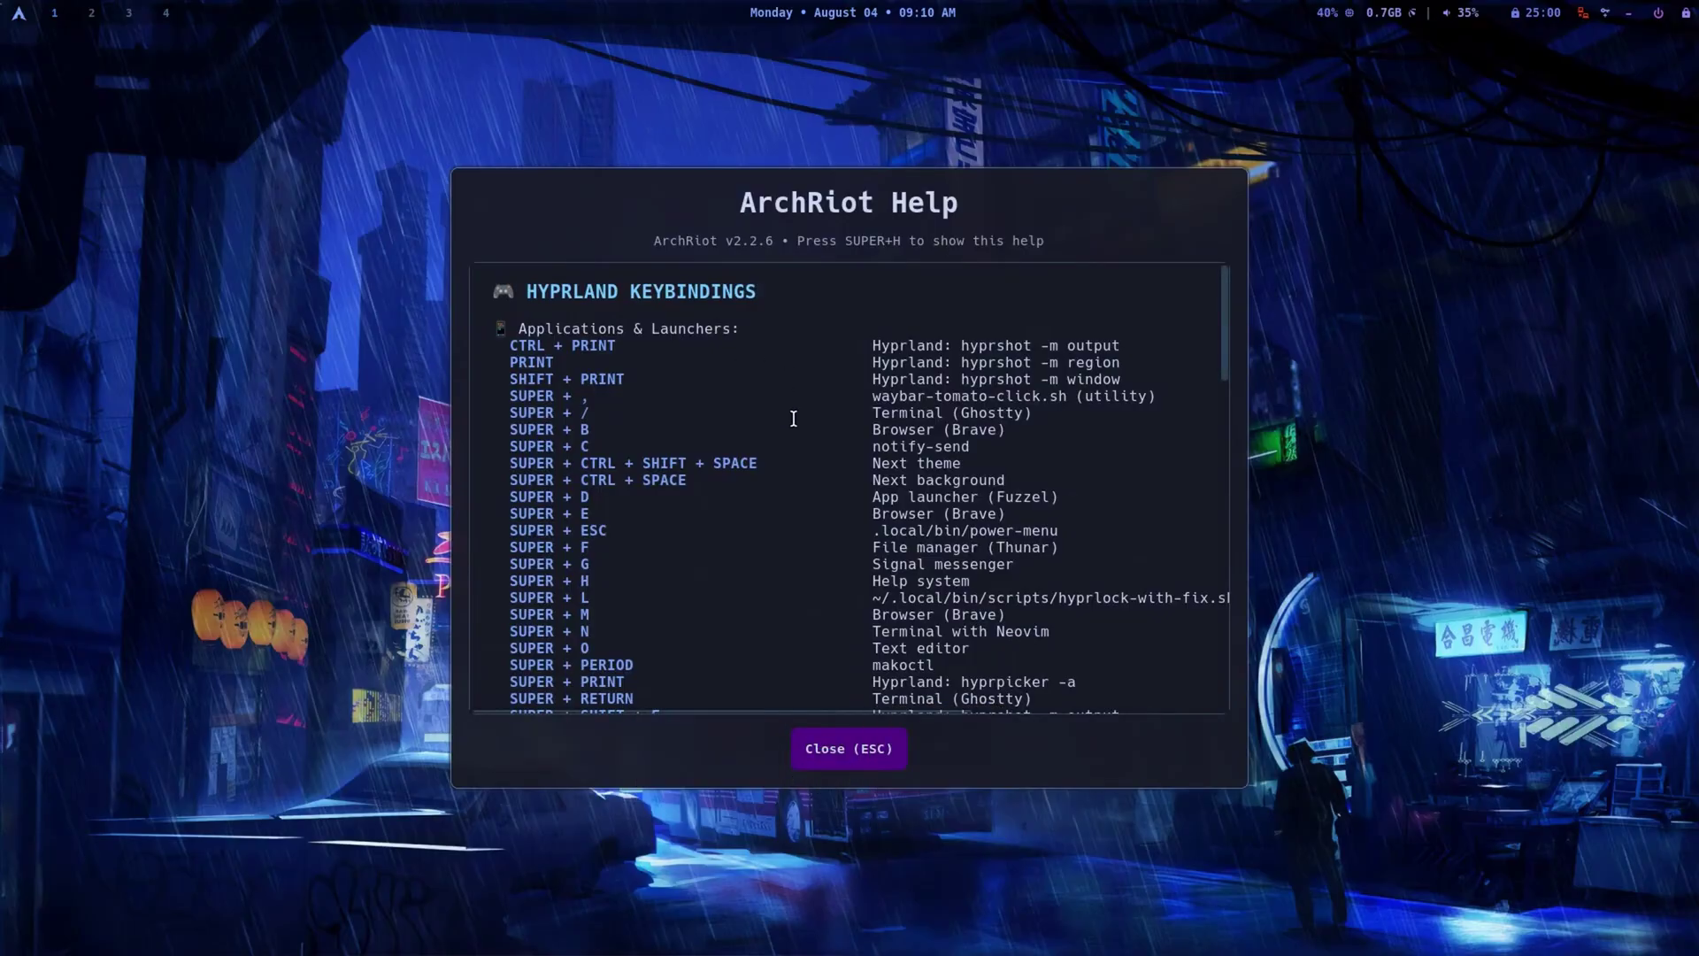
pyautogui.scroll(-2, 793, 416)
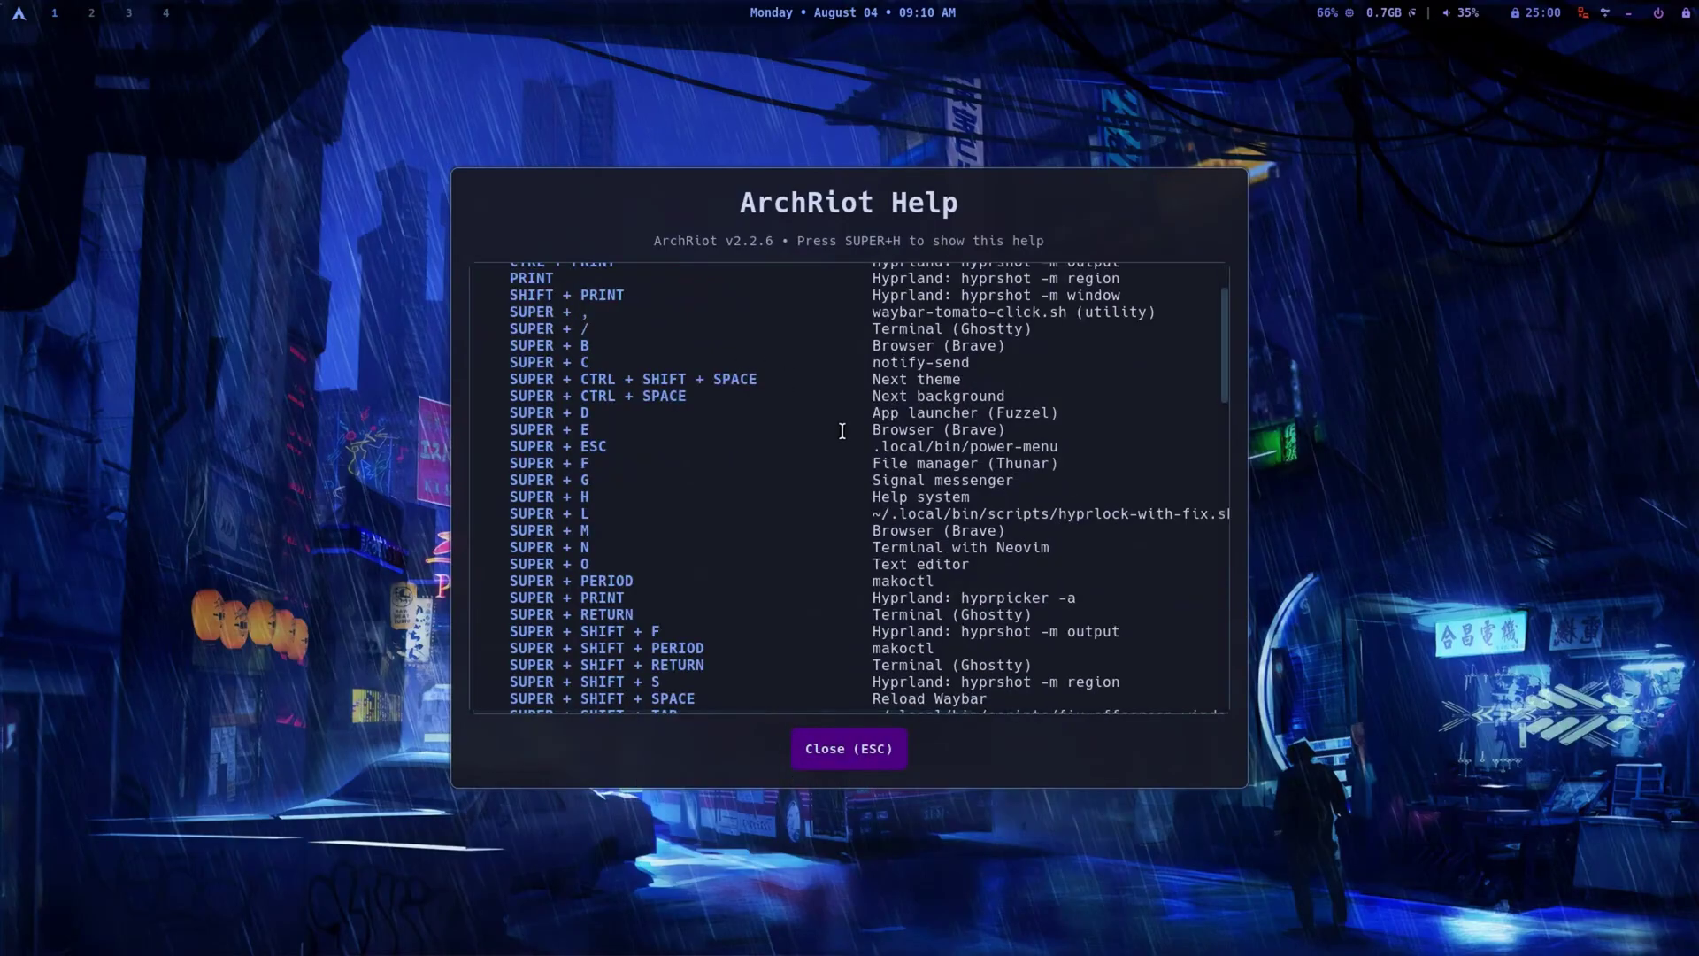
pyautogui.scroll(-8, 842, 431)
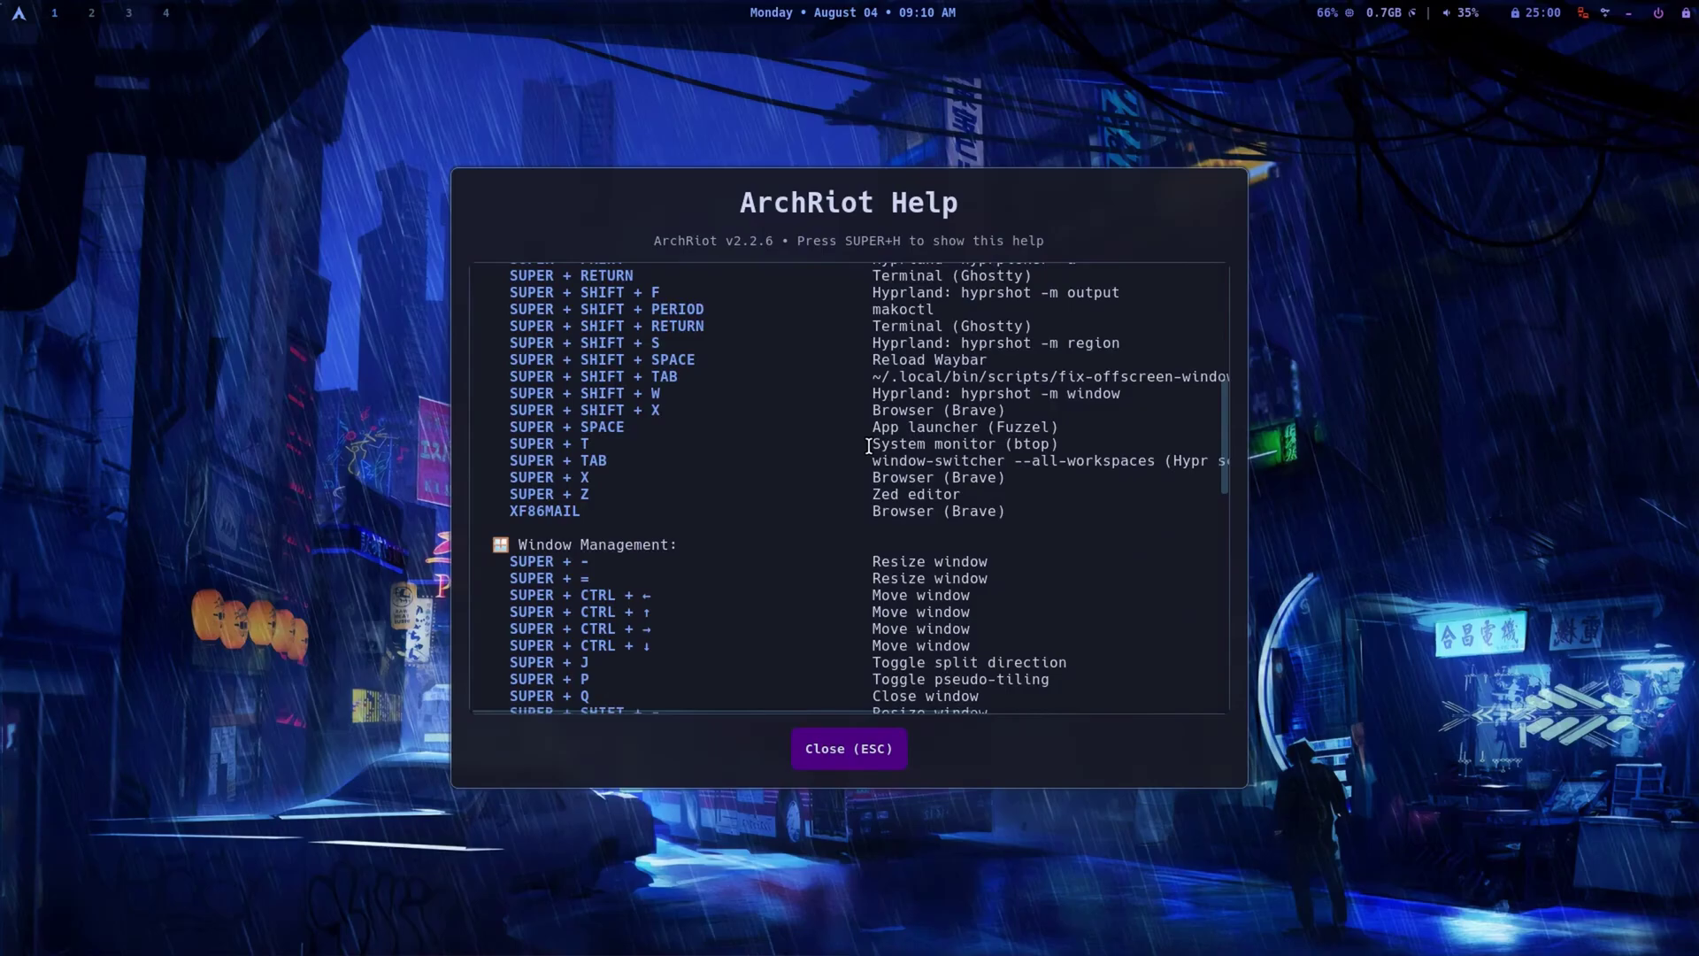
pyautogui.scroll(-4, 867, 445)
pyautogui.scroll(-8, 871, 432)
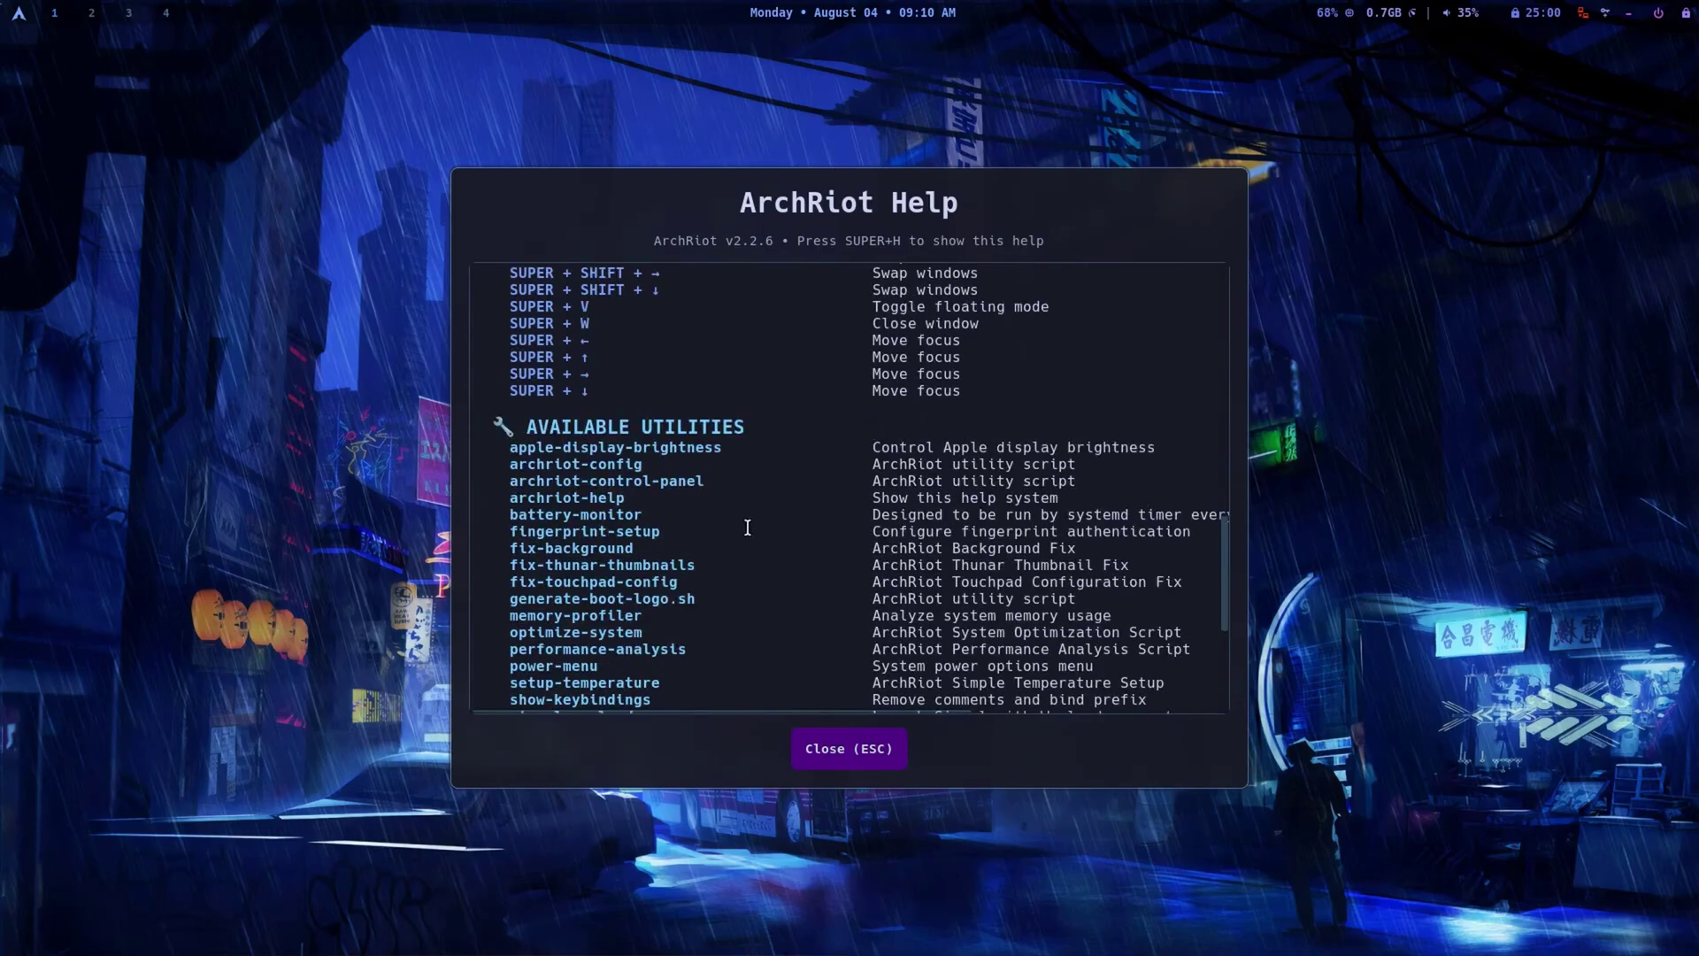
pyautogui.scroll(-8, 556, 500)
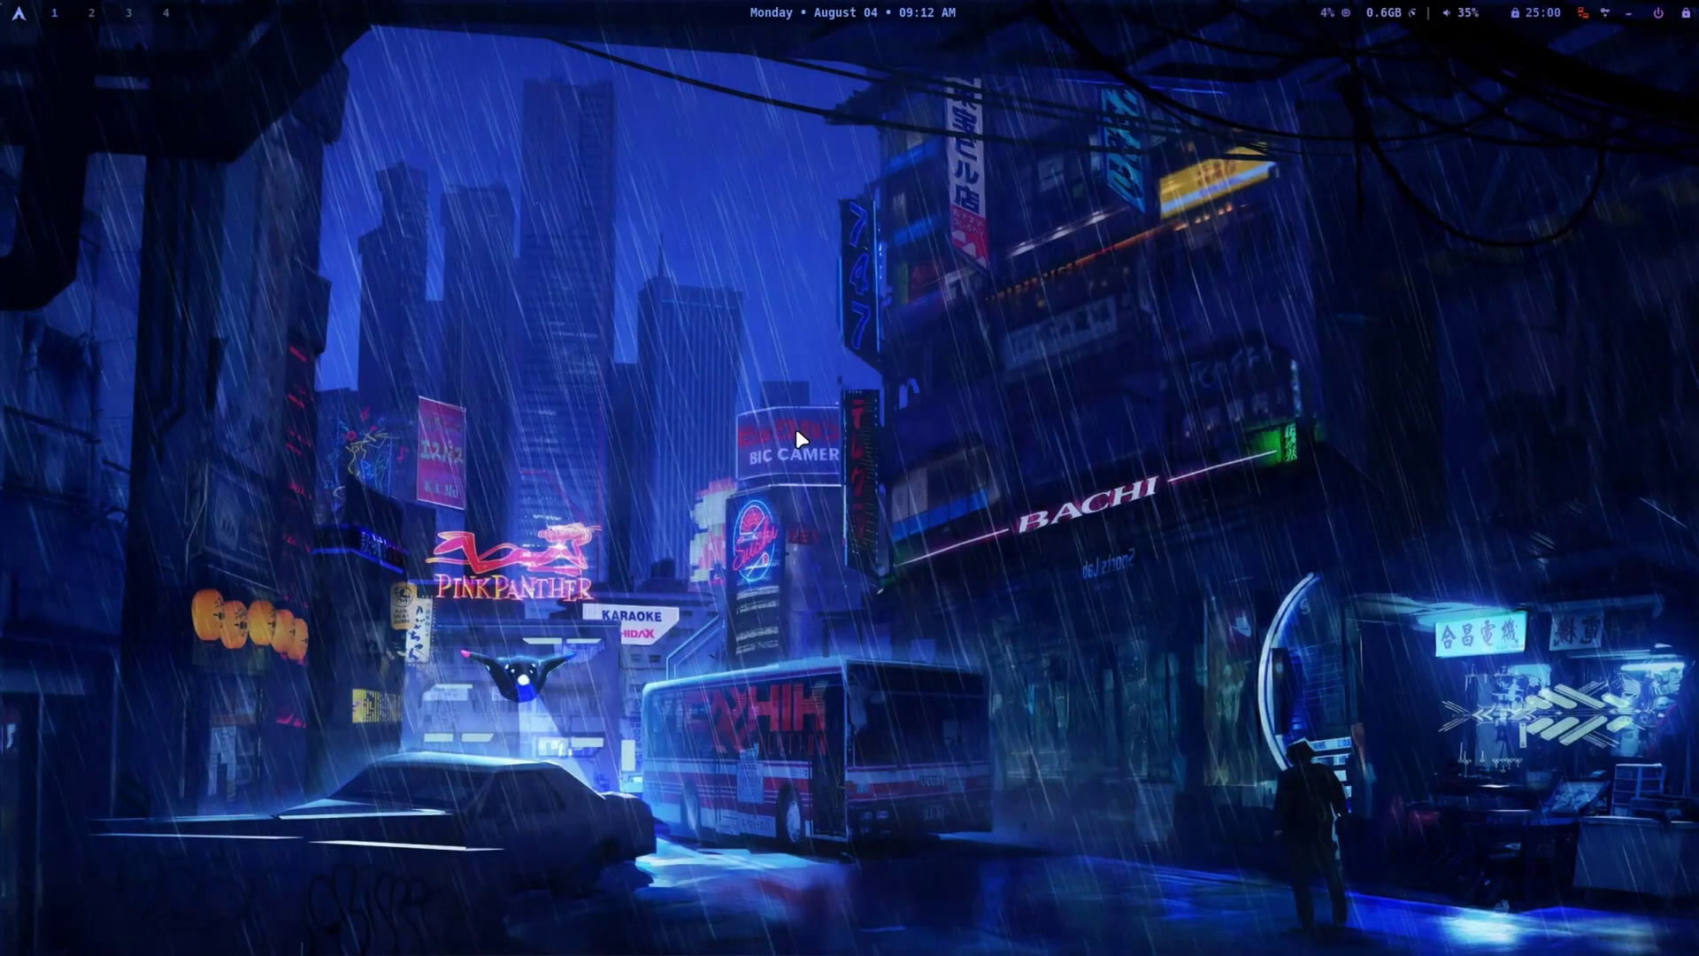
# Cycle the wallpaper with Super+Ctrl+Space until the hooded figure at a desk appears.
pyautogui.press('super+ctrl+space')
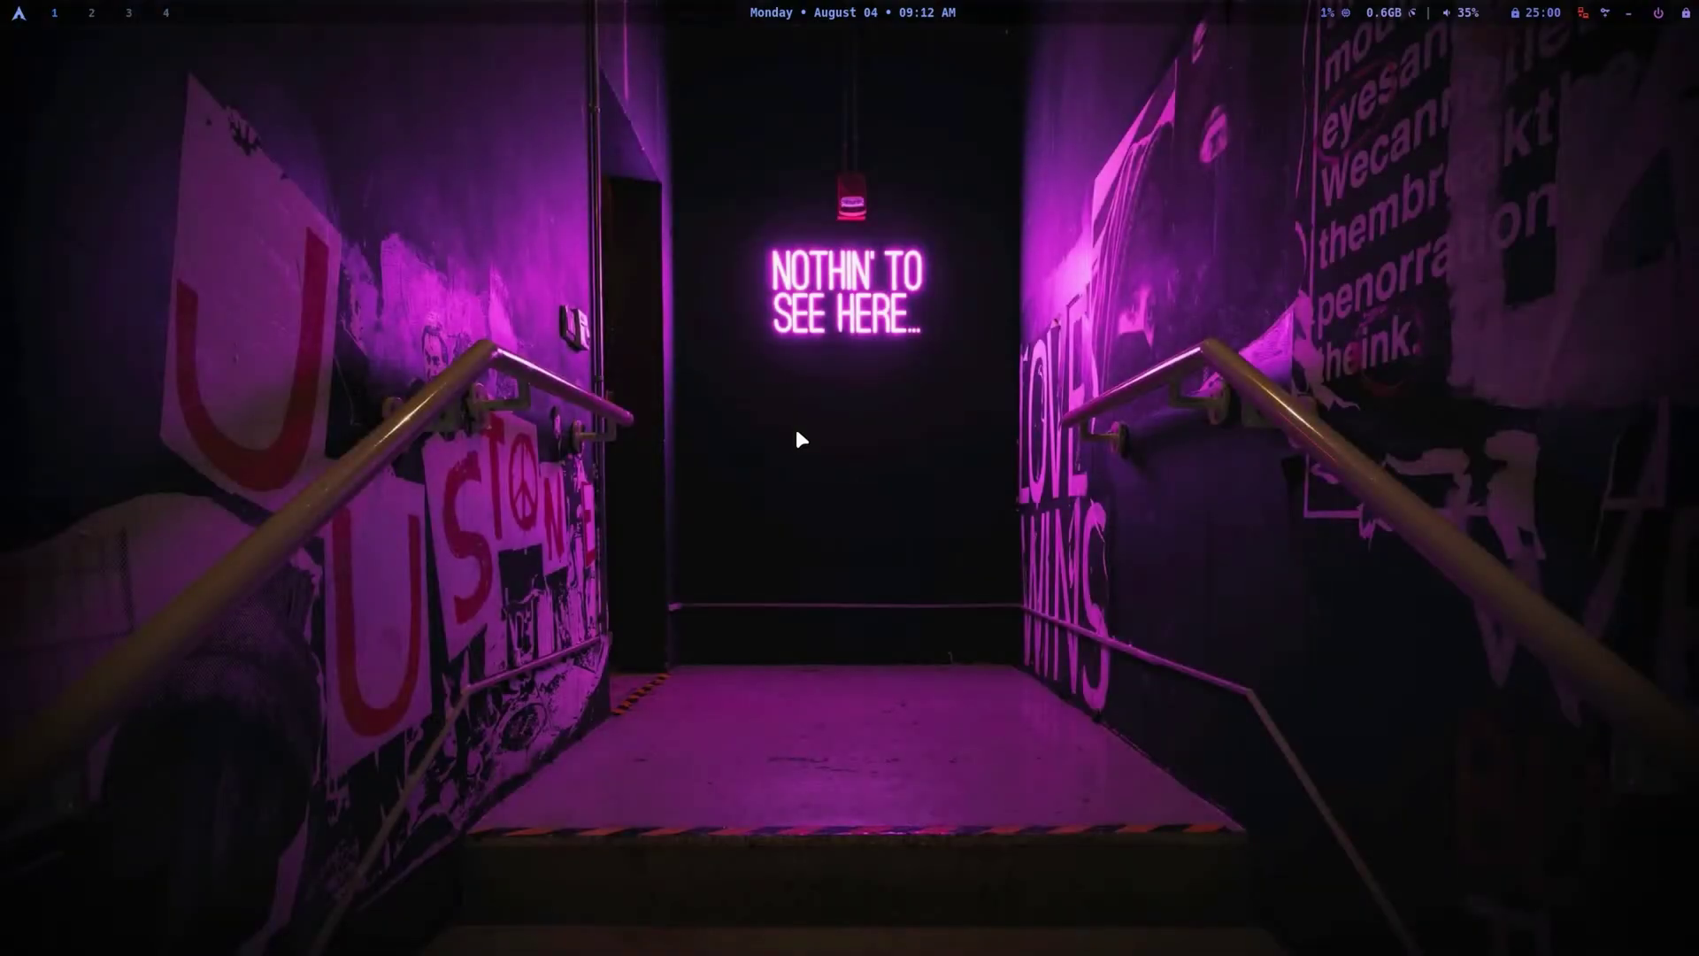
pyautogui.press('super+ctrl+space')
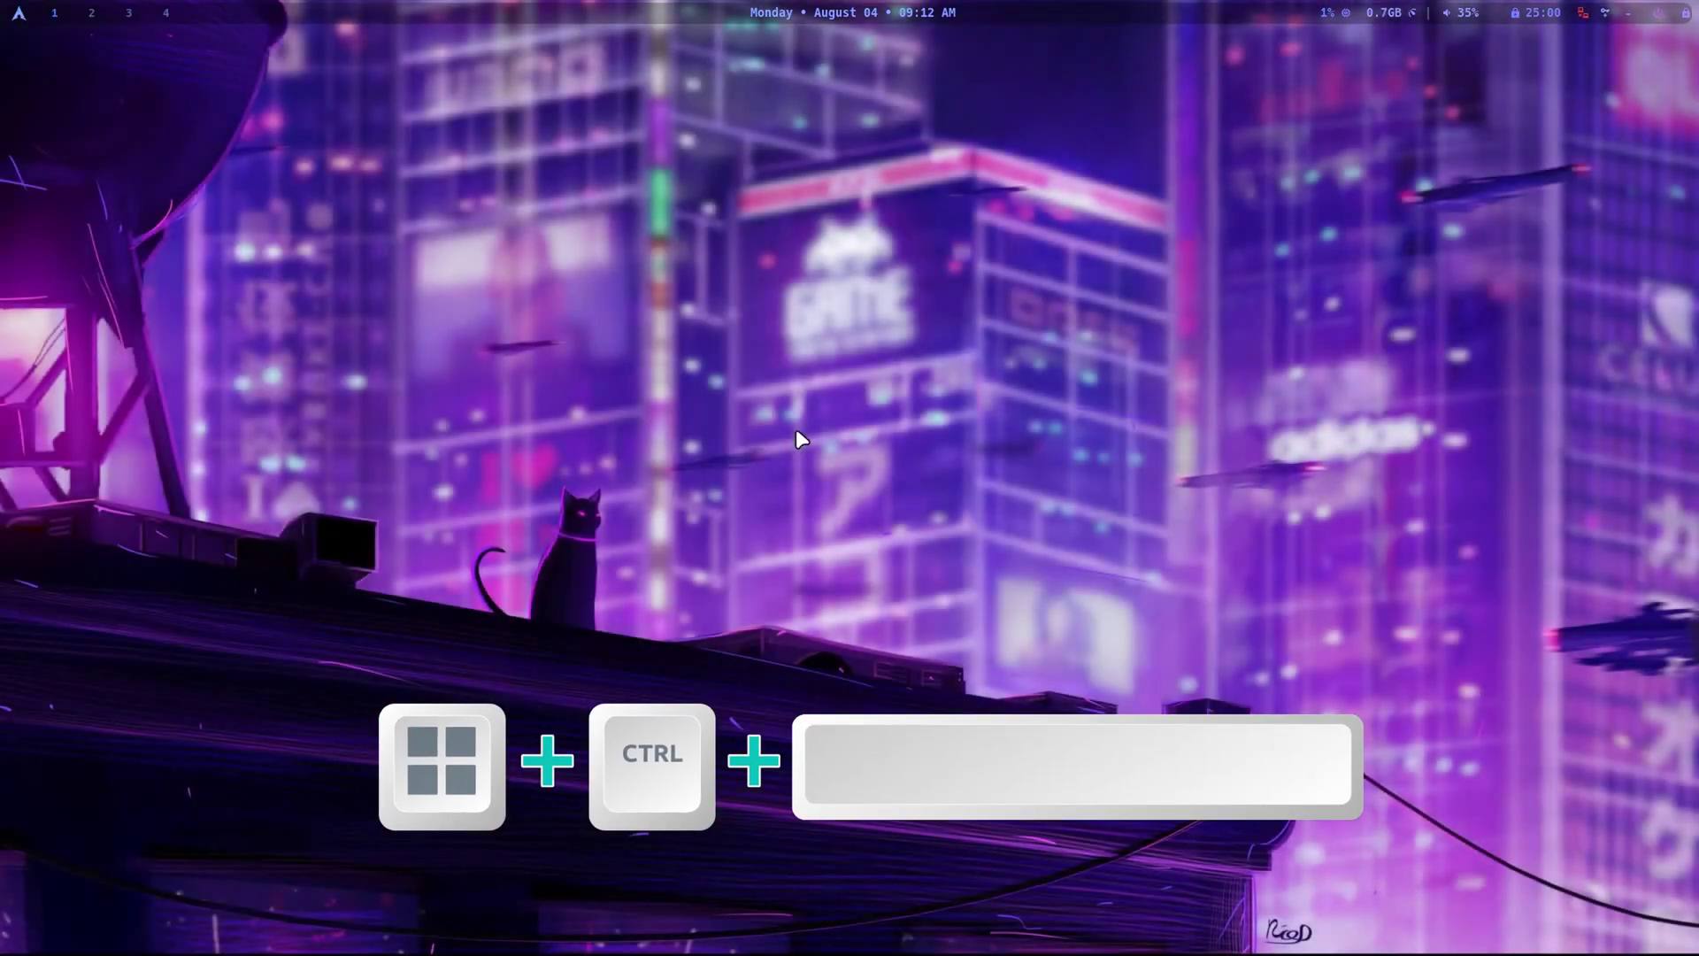
pyautogui.press('super+ctrl+space')
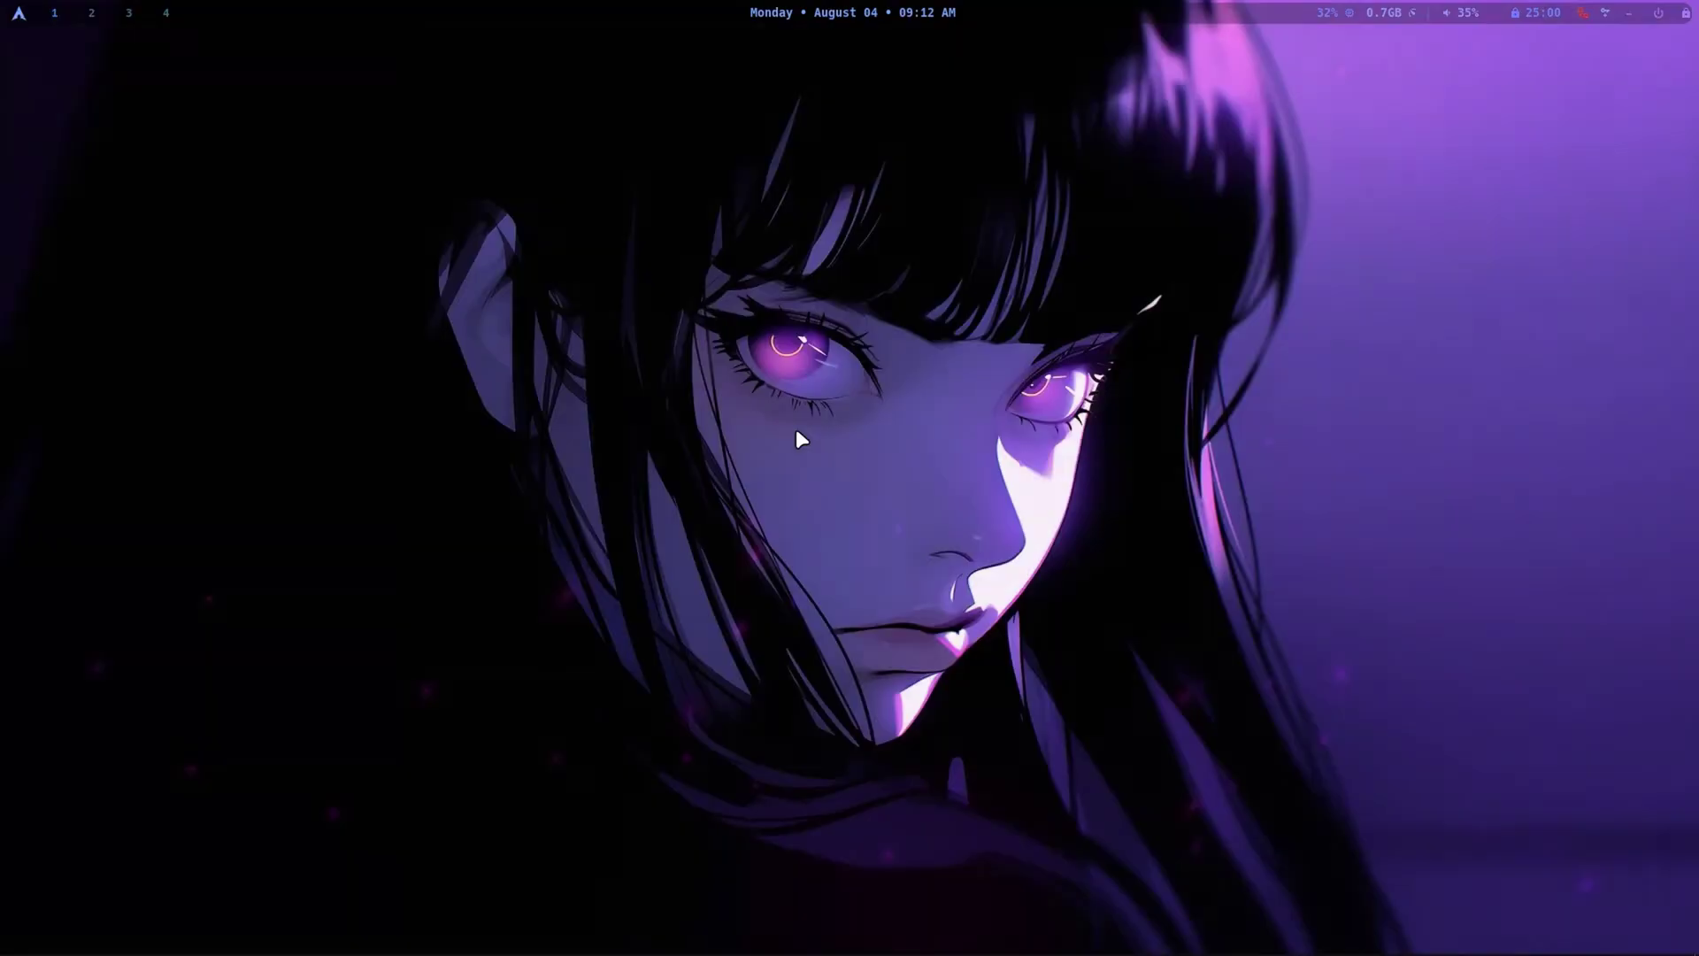
pyautogui.press('super+h')
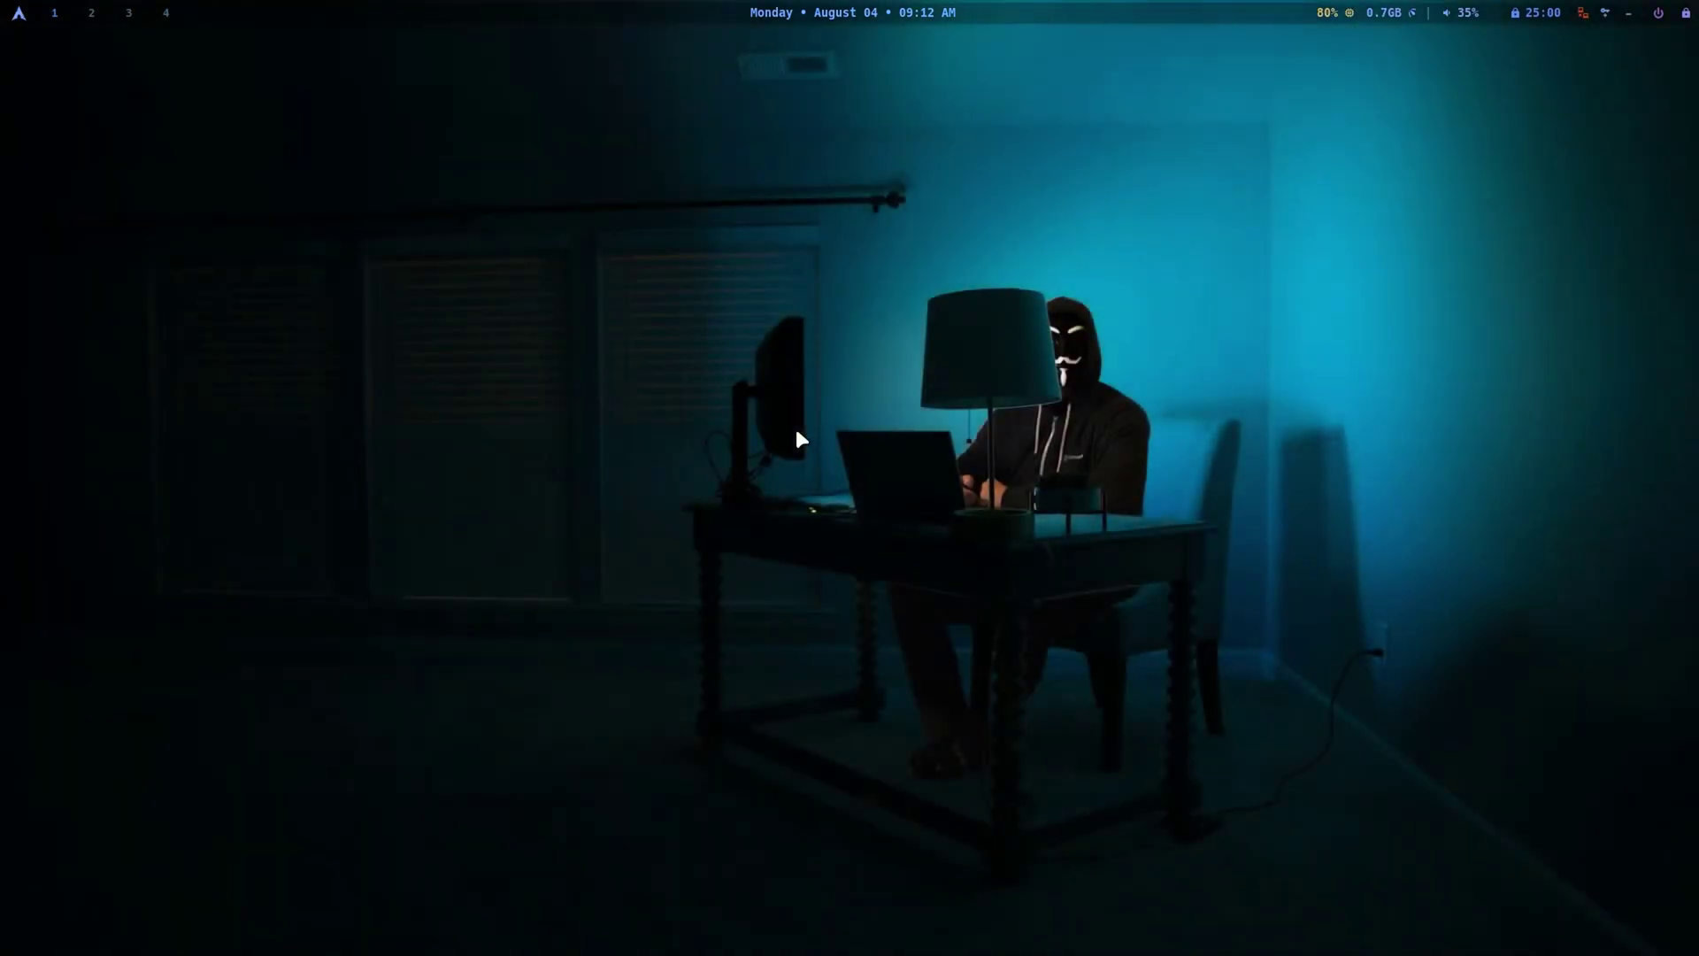
pyautogui.press('super+ctrl+space')
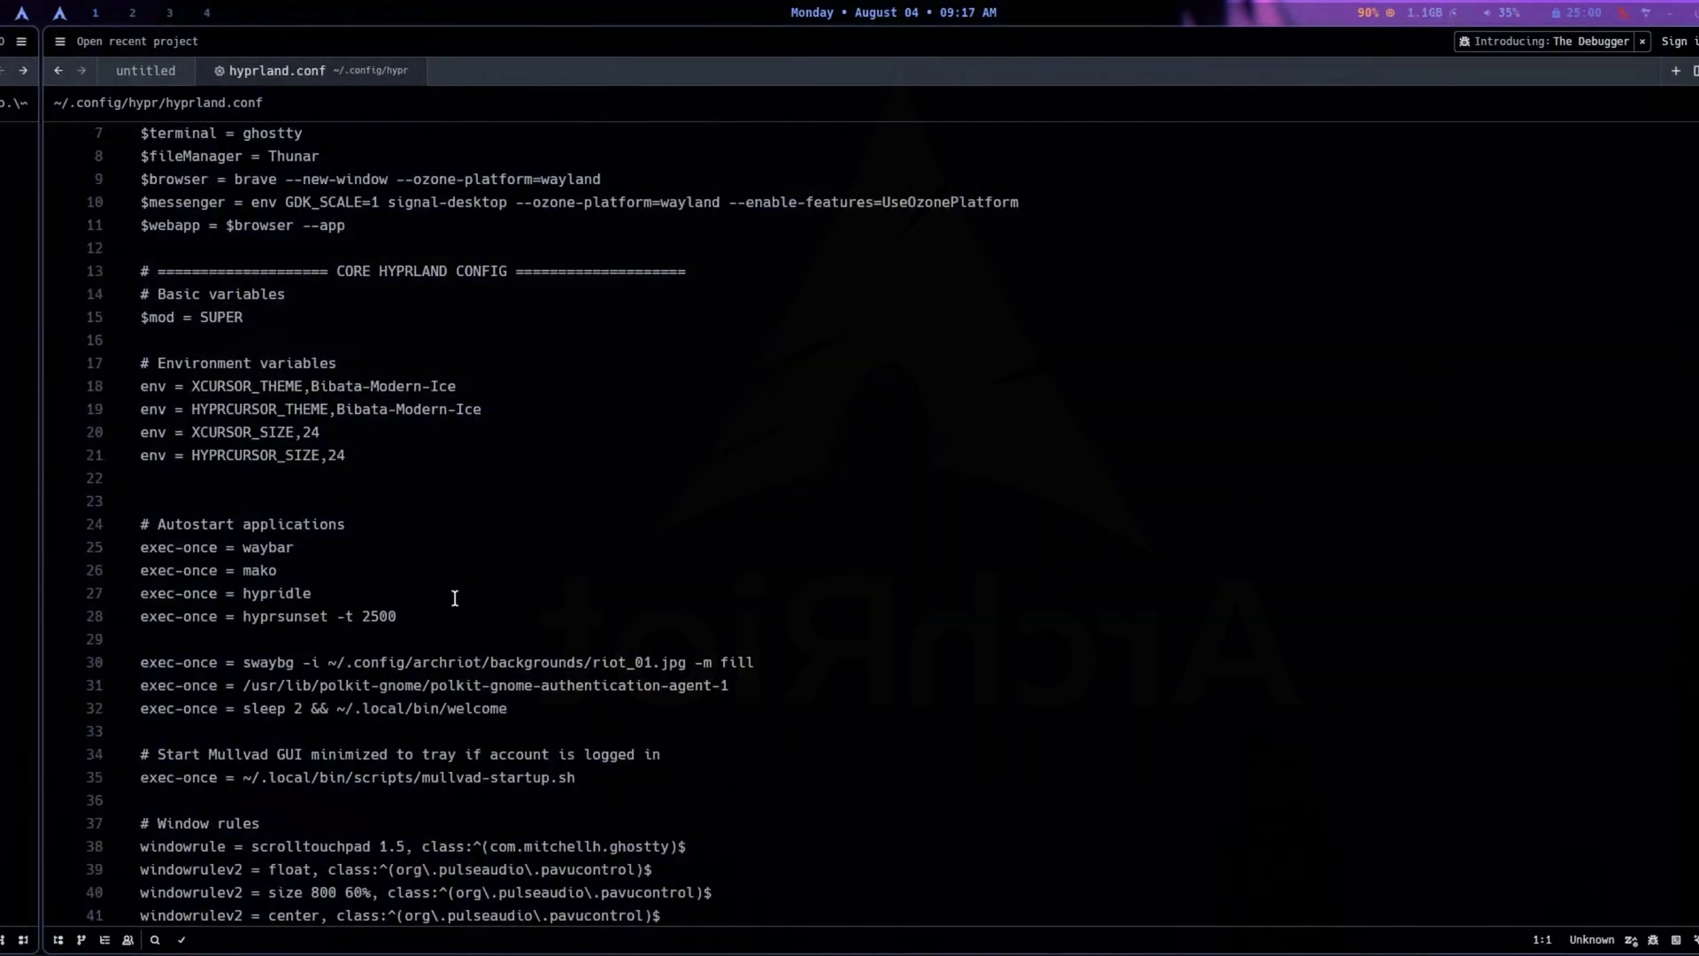
# Scroll hyprland.conf to the top, quit Zed, and relaunch it with Super+Z.
pyautogui.scroll(-4, 455, 596)
pyautogui.scroll(2, 413, 598)
pyautogui.scroll(4, 413, 598)
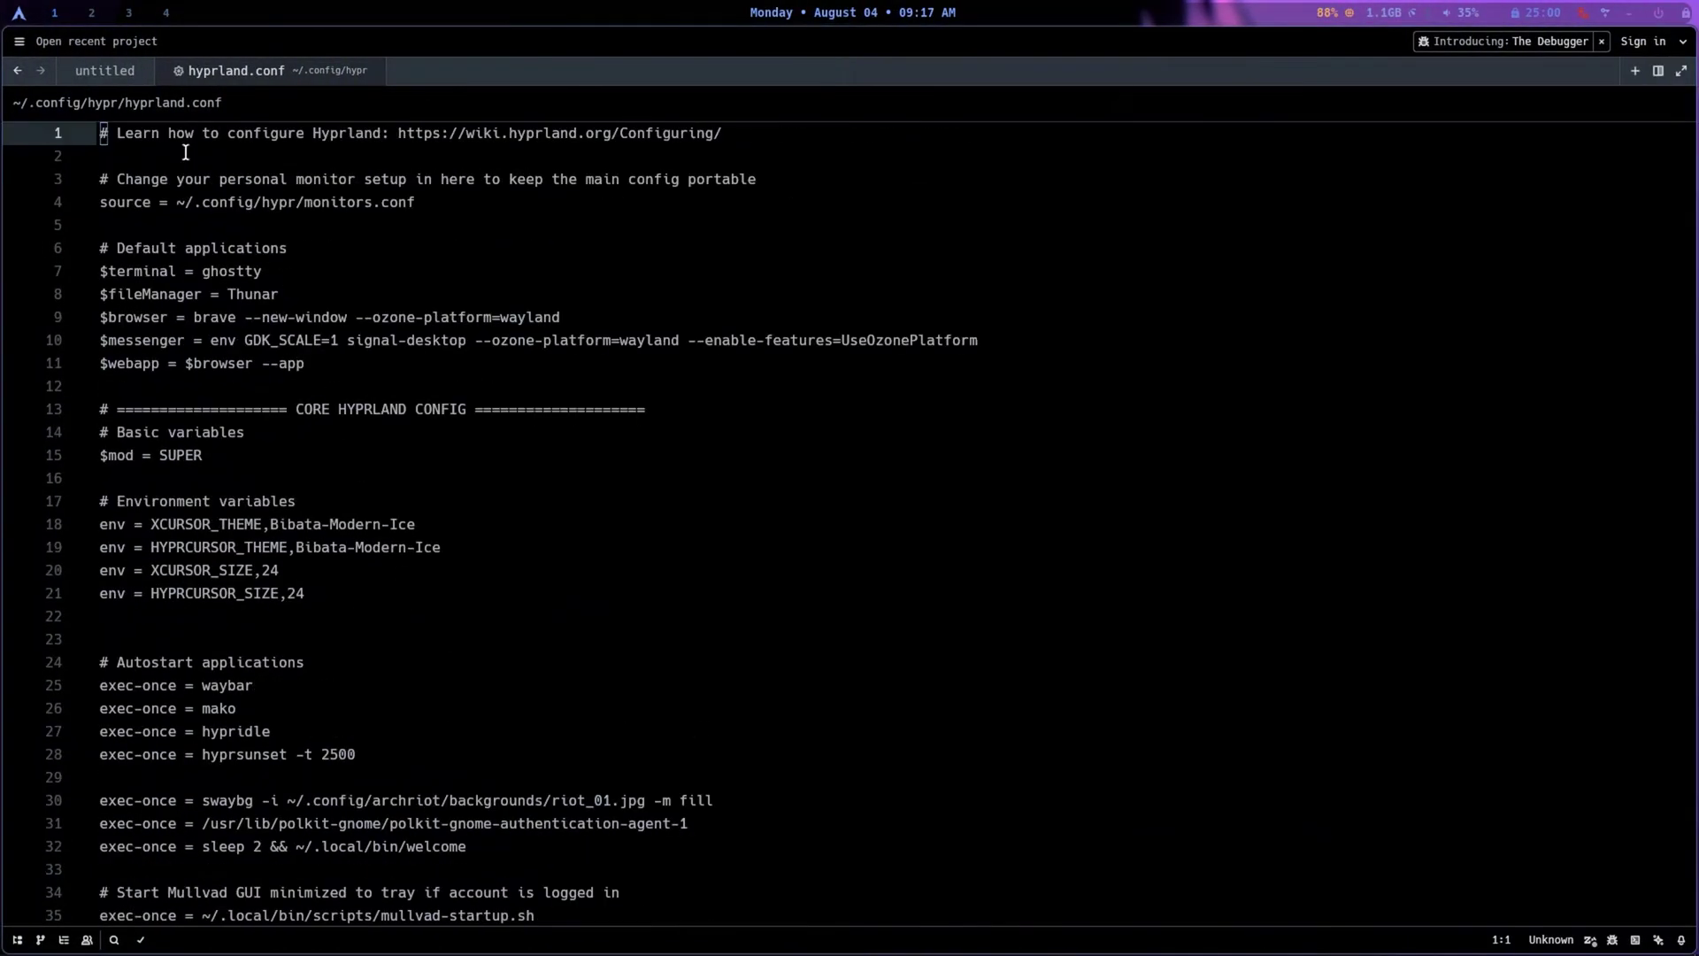
pyautogui.click(23, 41)
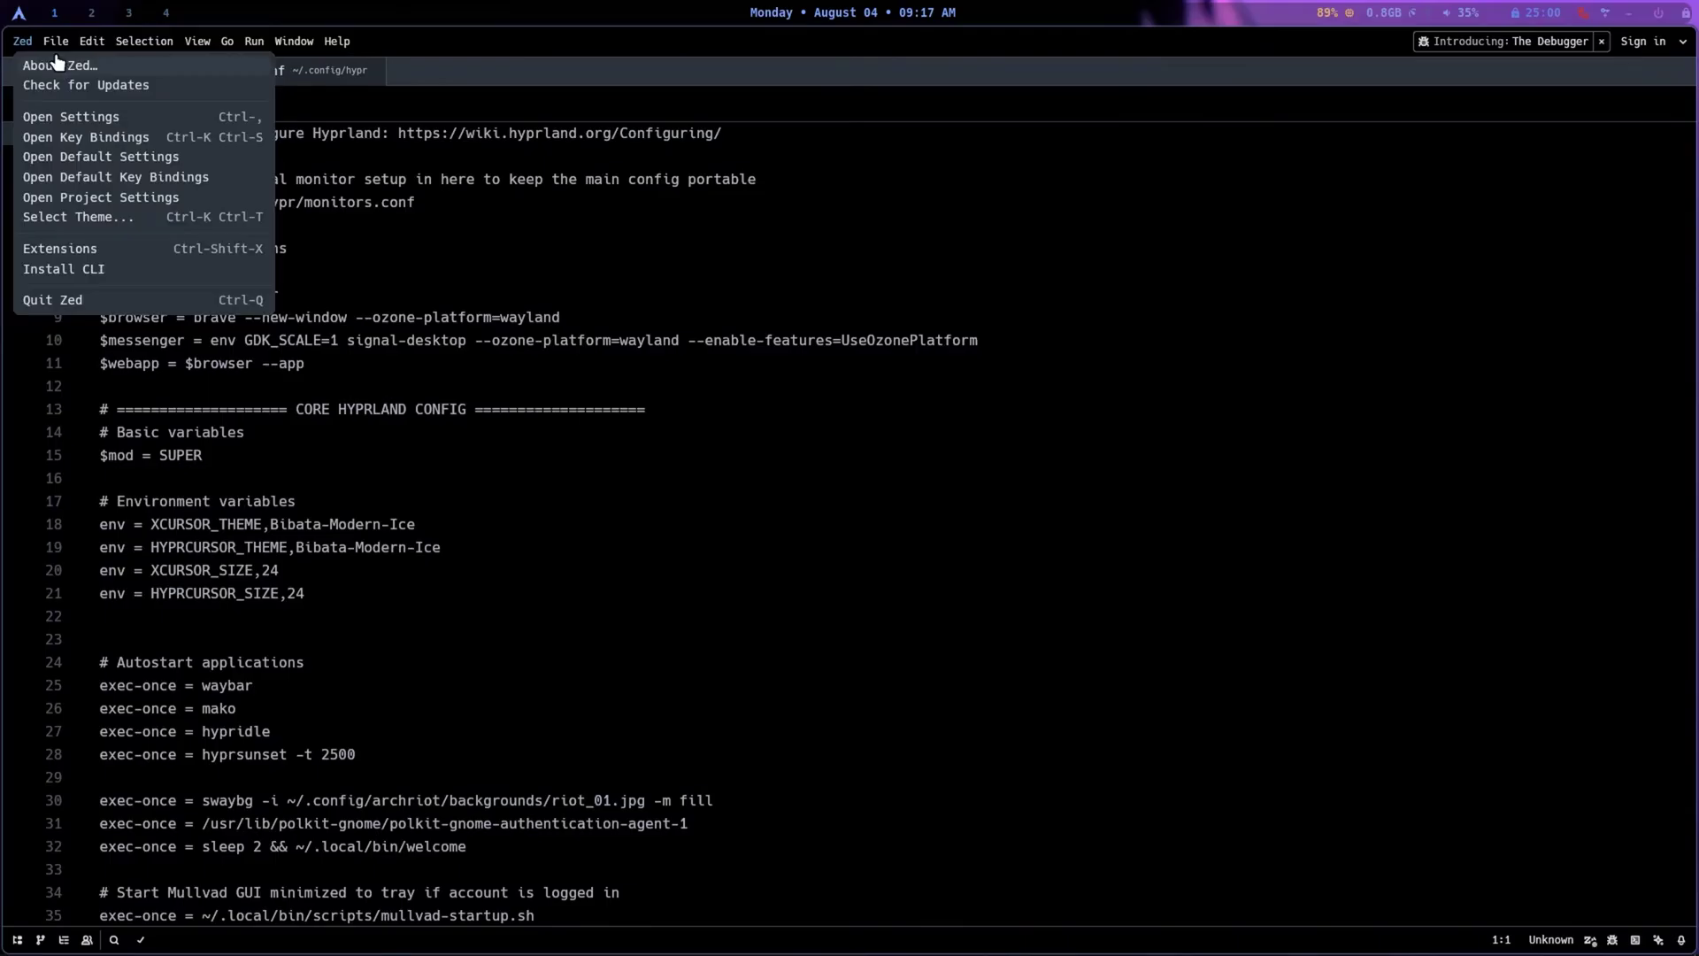
pyautogui.moveTo(55, 41)
pyautogui.press('super+q')
pyautogui.press('super+z')
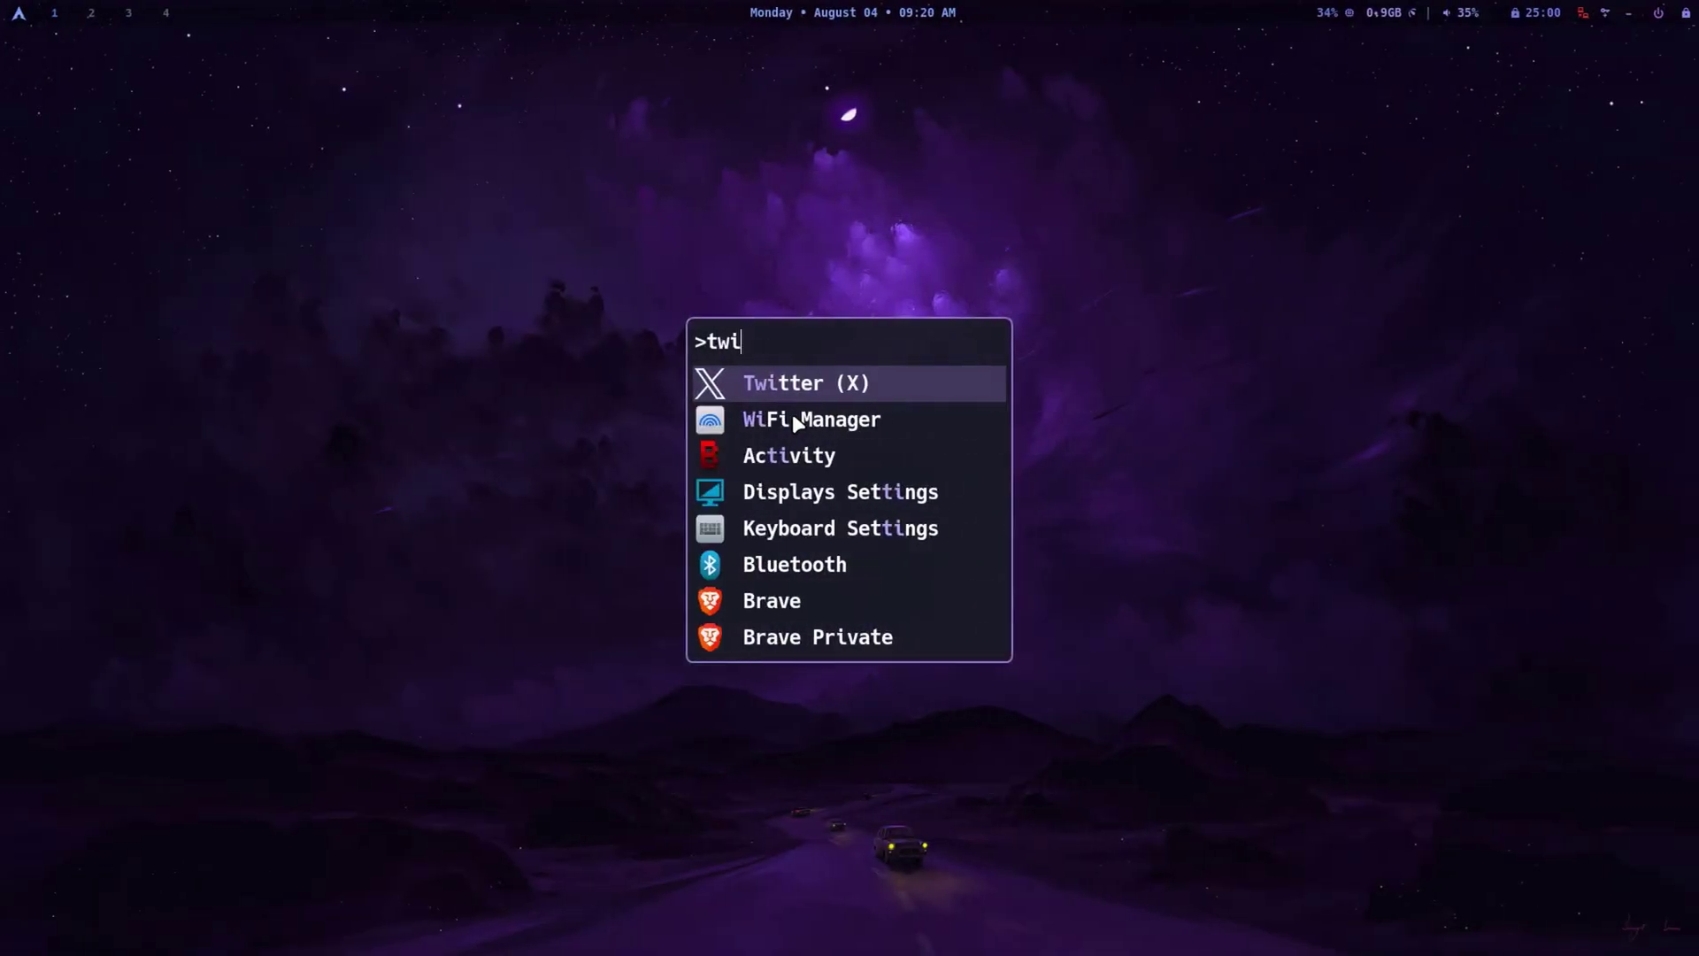
# Launch the X web app, close it, then start Google Messages from the launcher with 'goo'.
pyautogui.press('Return')
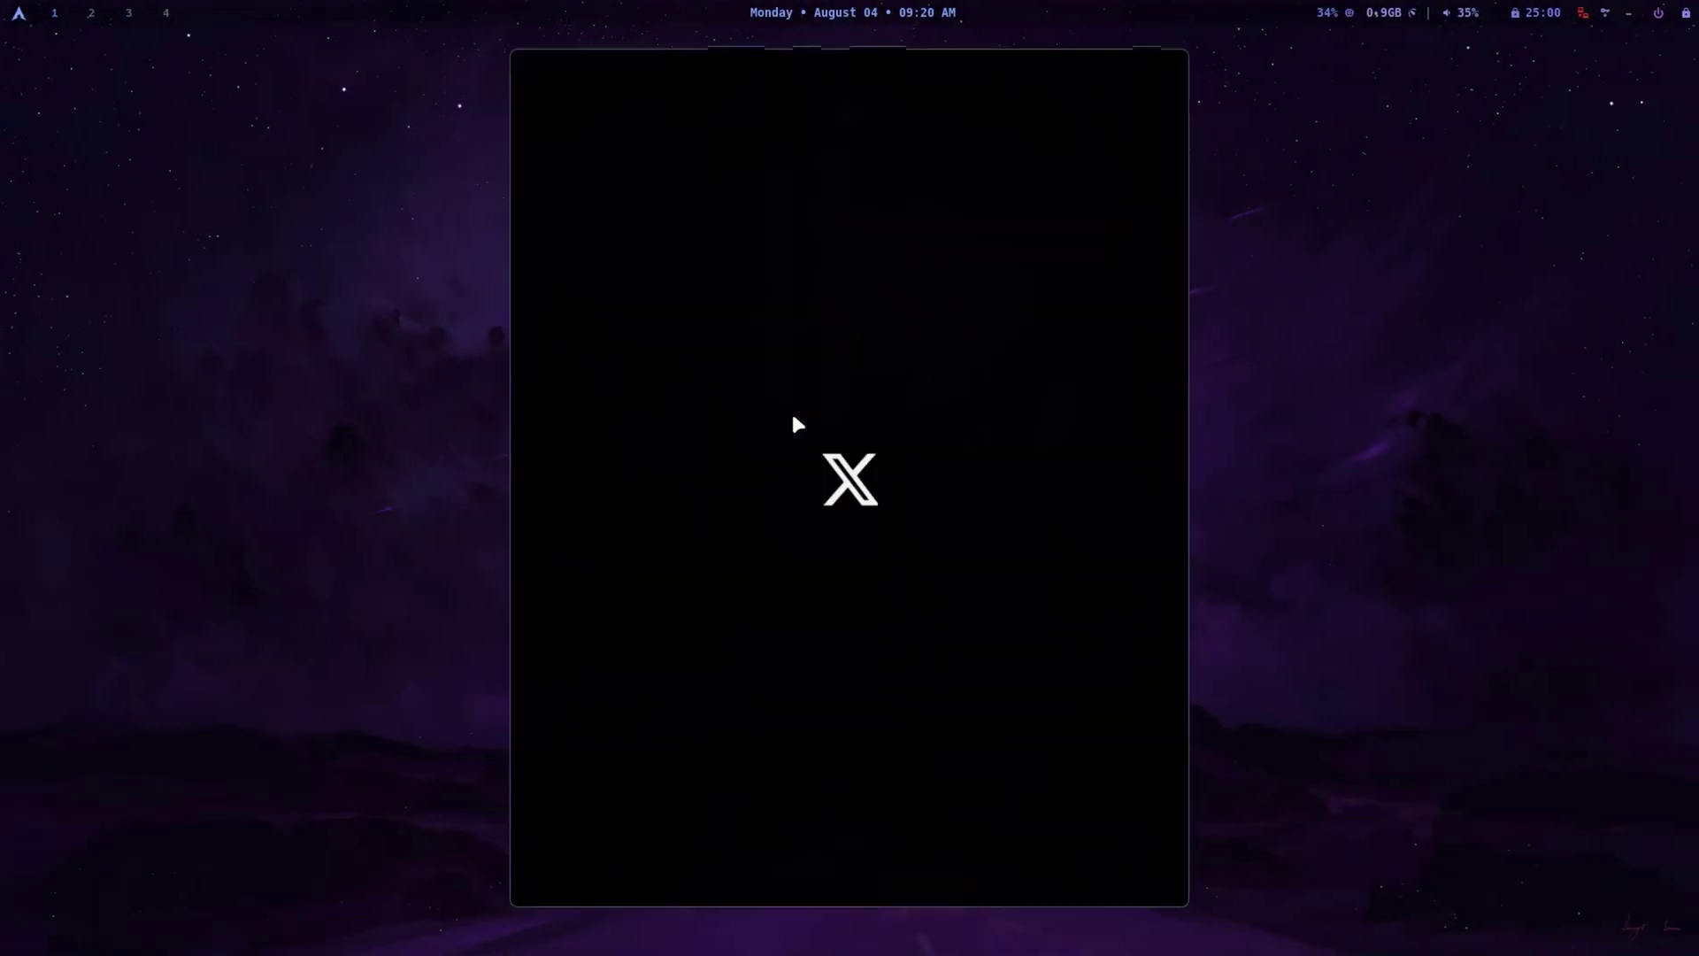
pyautogui.press('super+q')
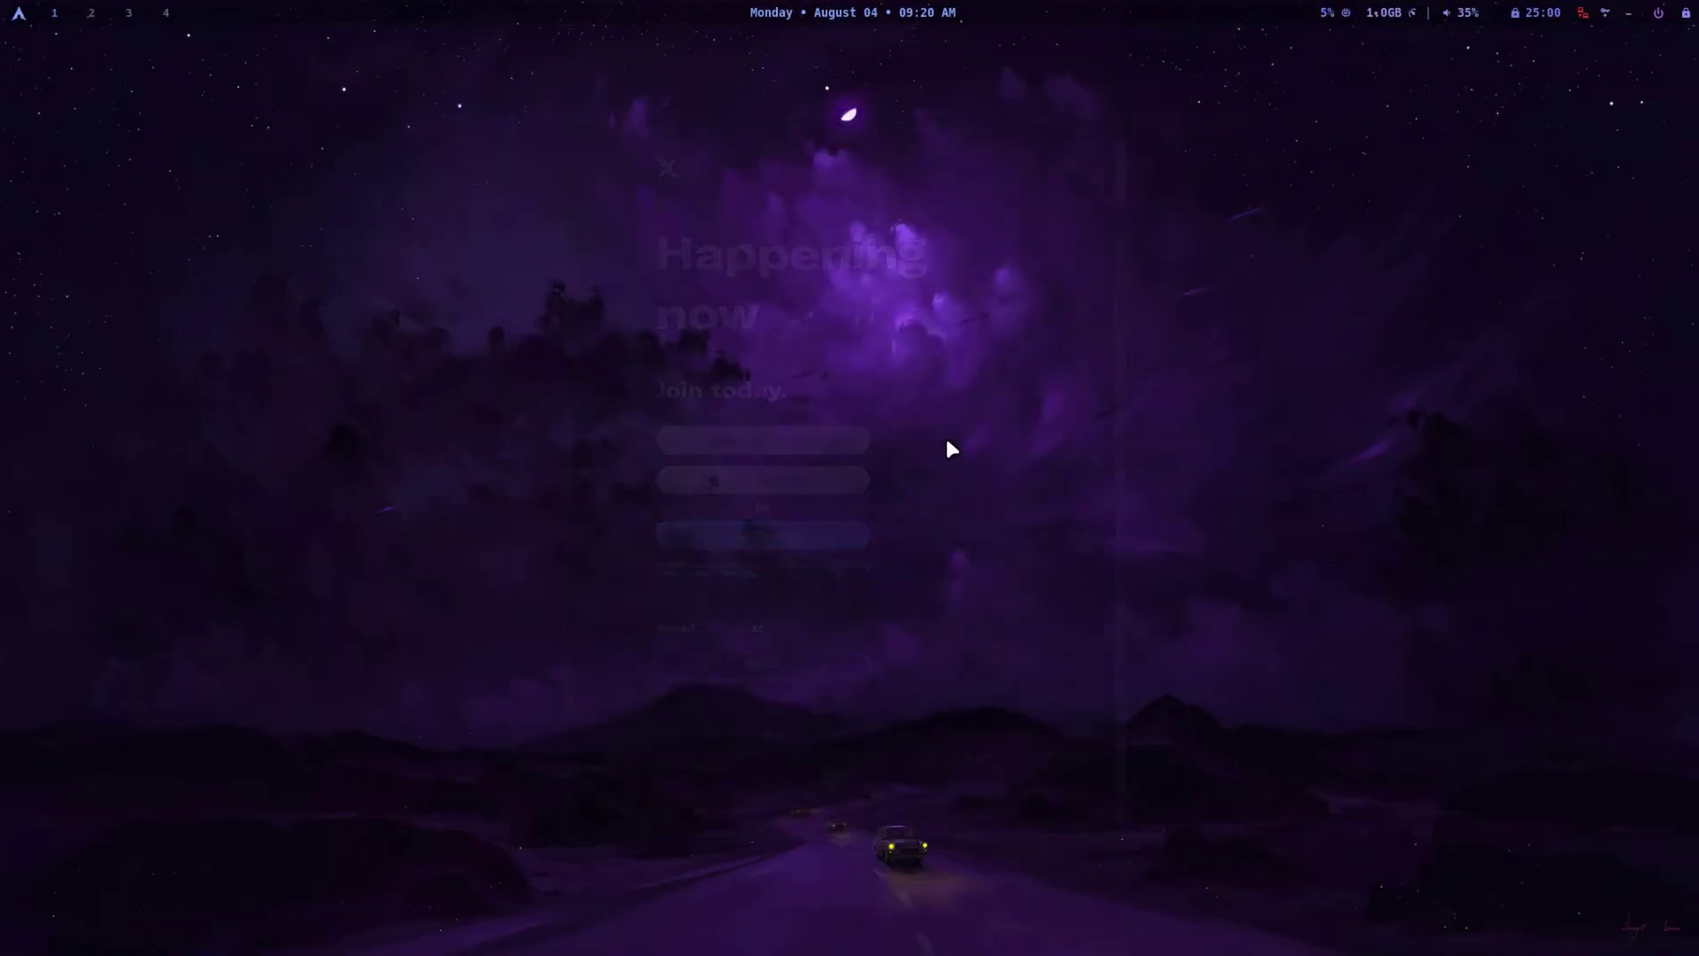
pyautogui.press('super+d')
pyautogui.write('goo')
pyautogui.press('Return')
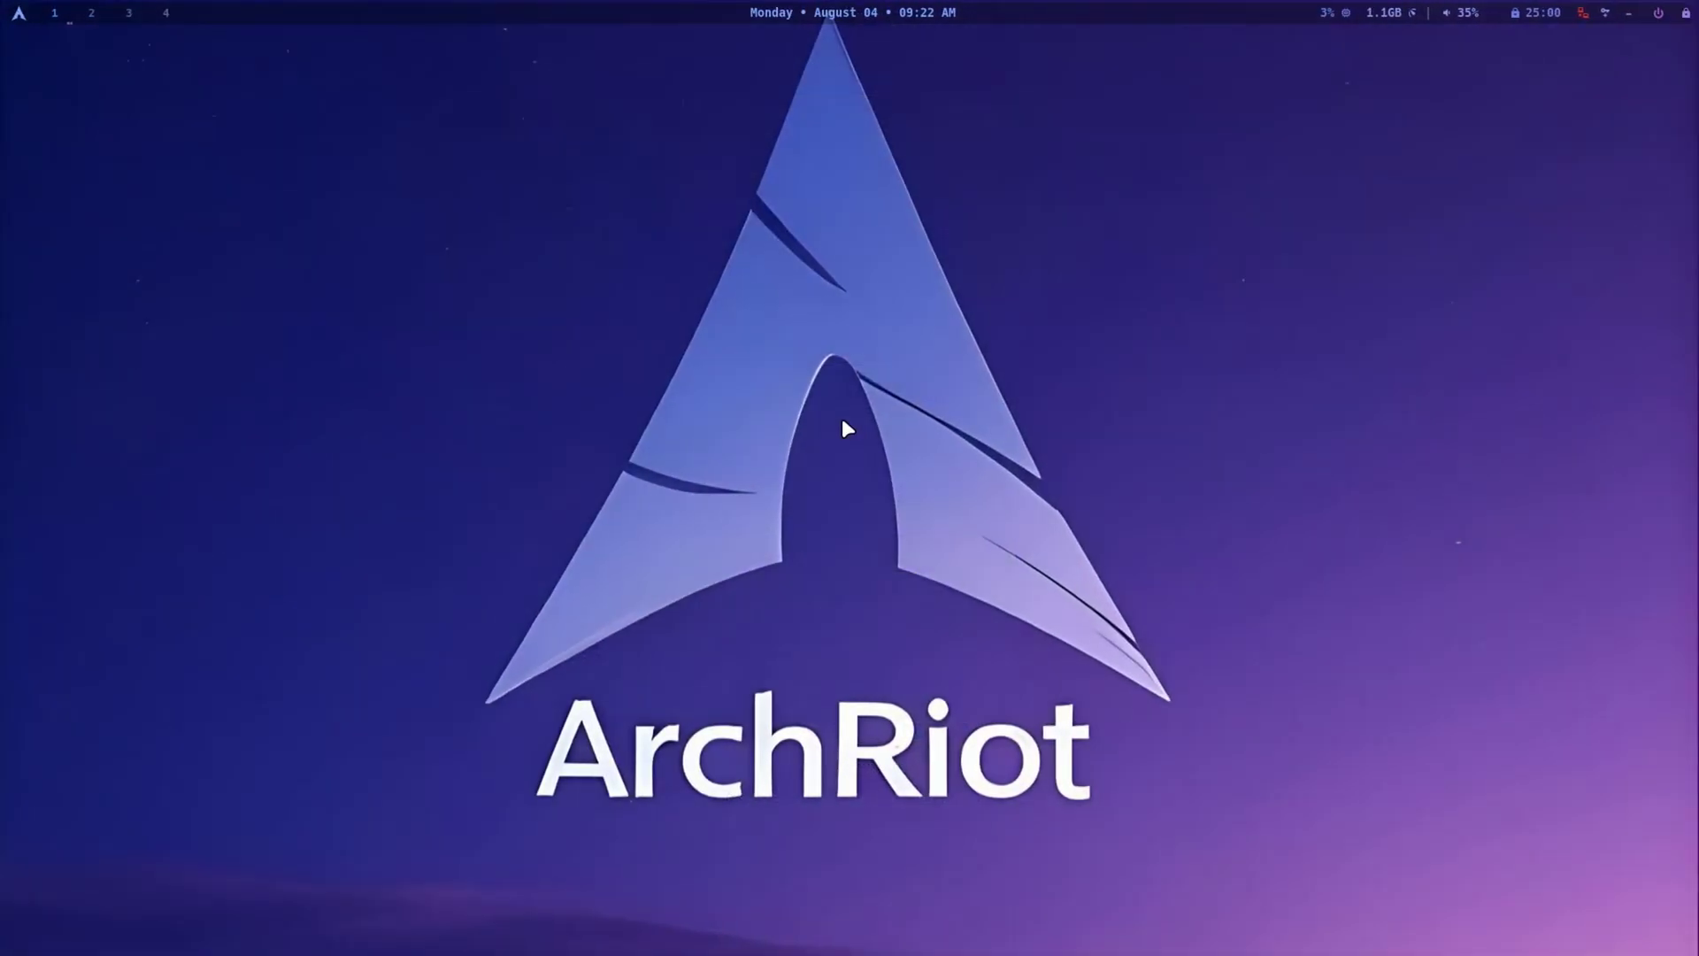
# Tile Thunar on the home folder, Brave and a Ghostty terminal, and scroll btop's process list.
pyautogui.press('super+f')
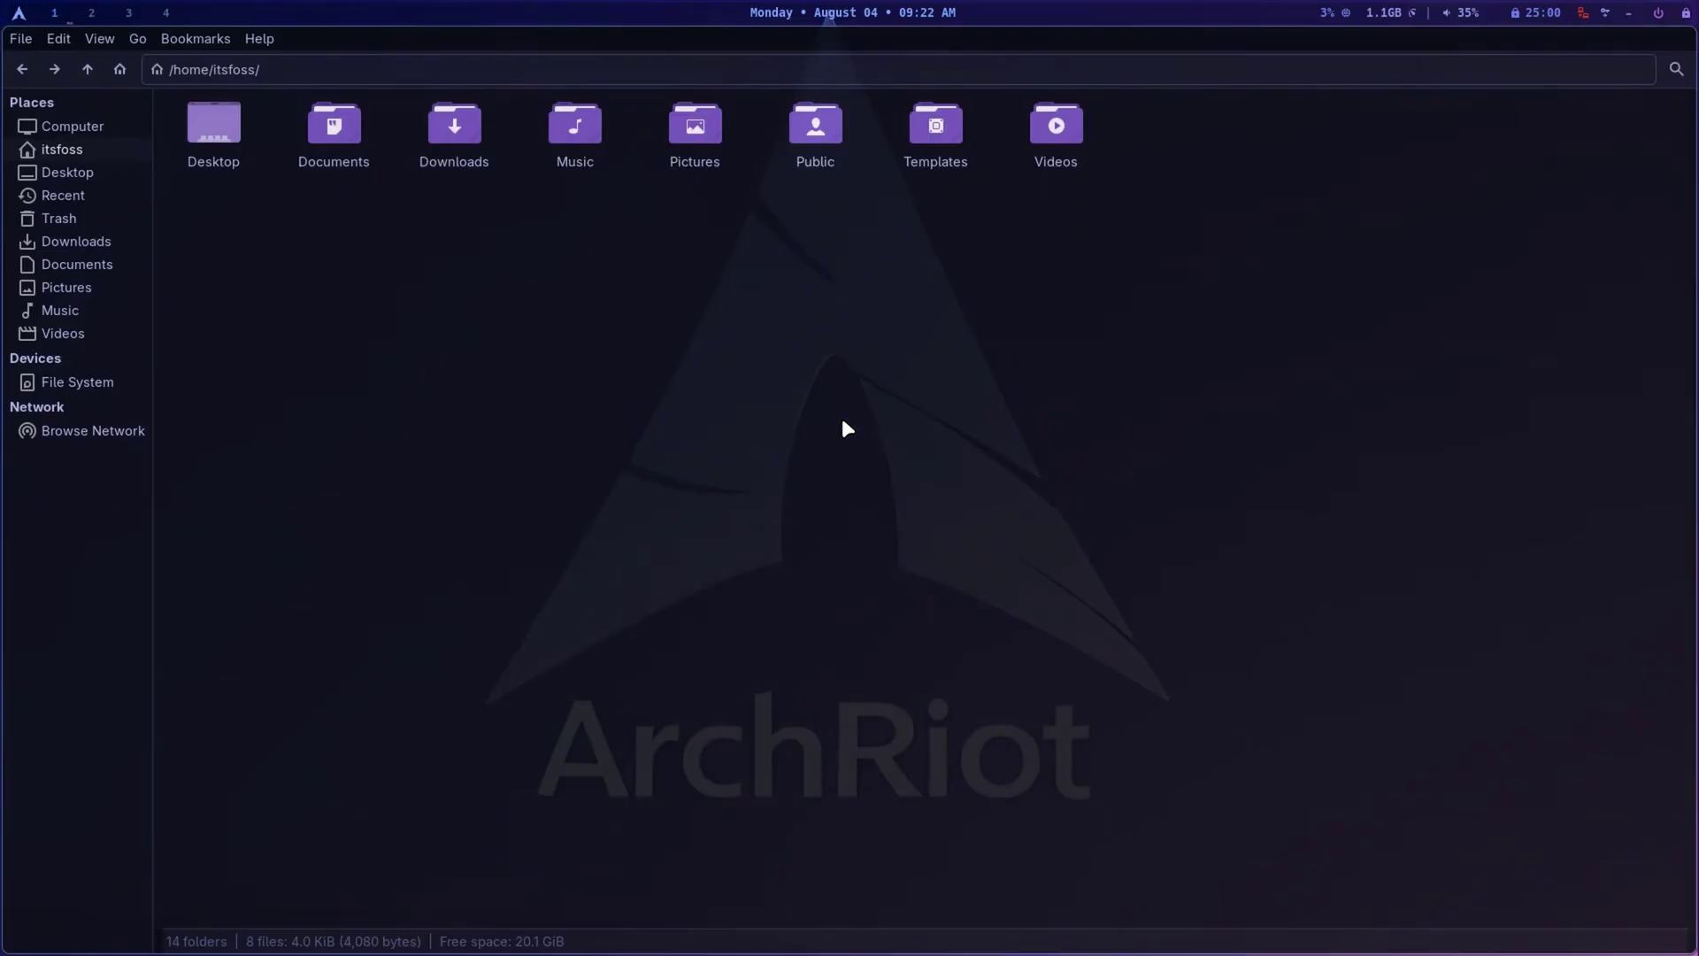
pyautogui.press('super+b')
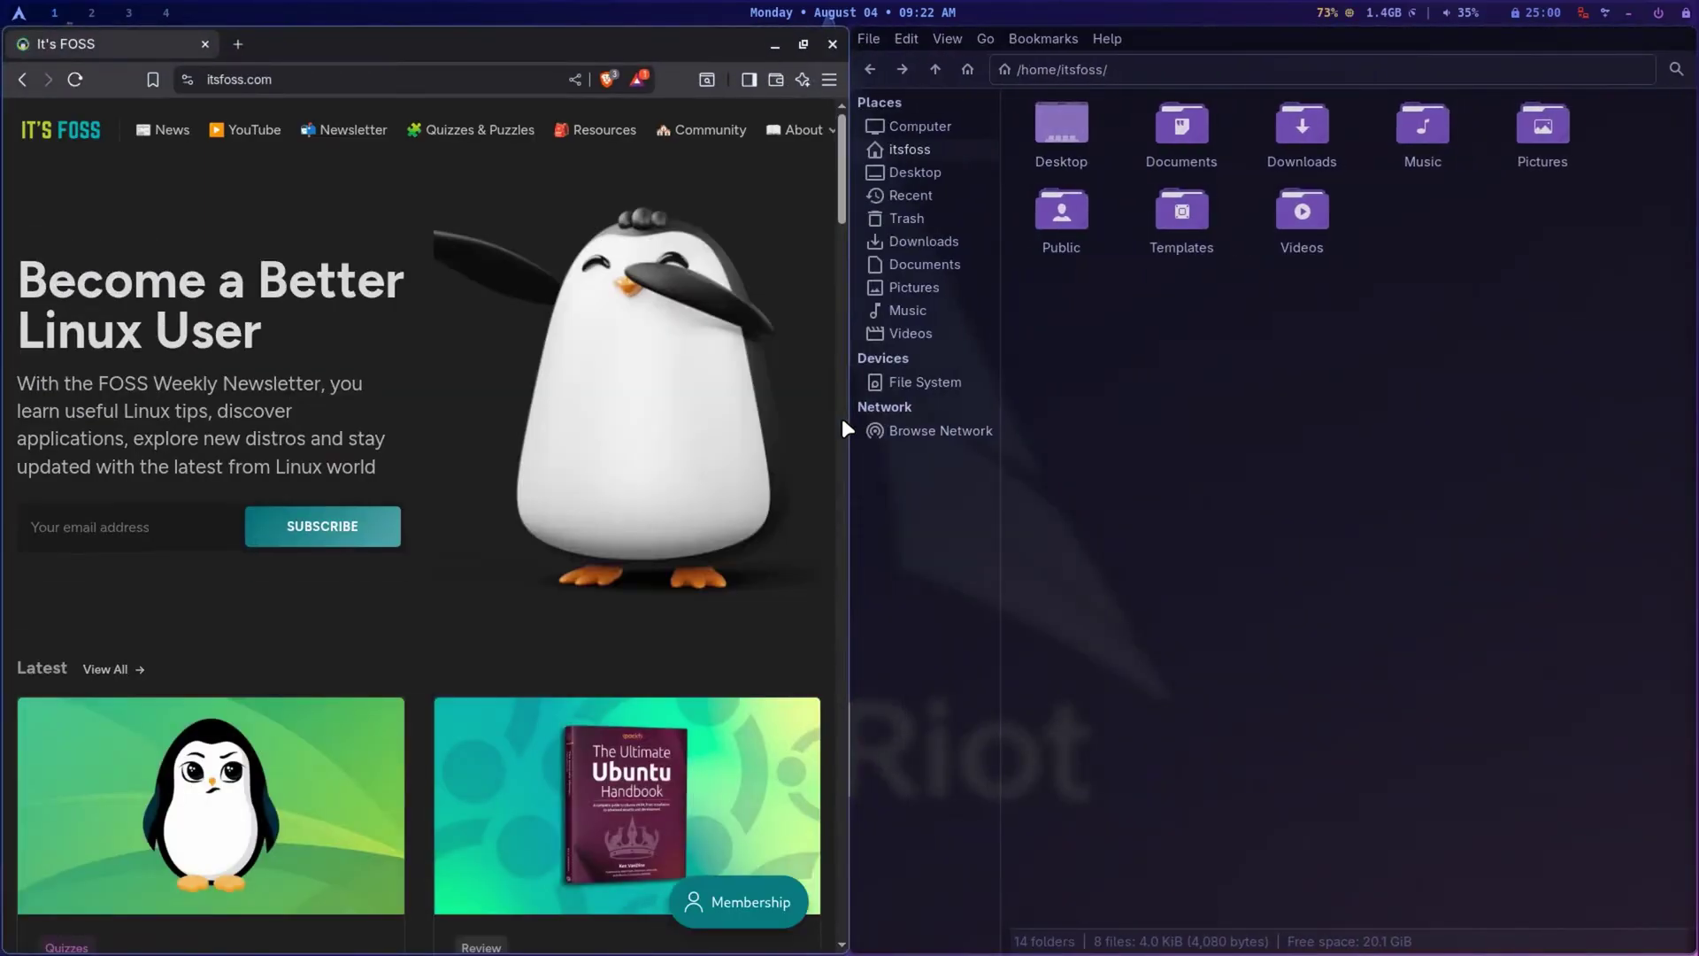
pyautogui.press('super+Return')
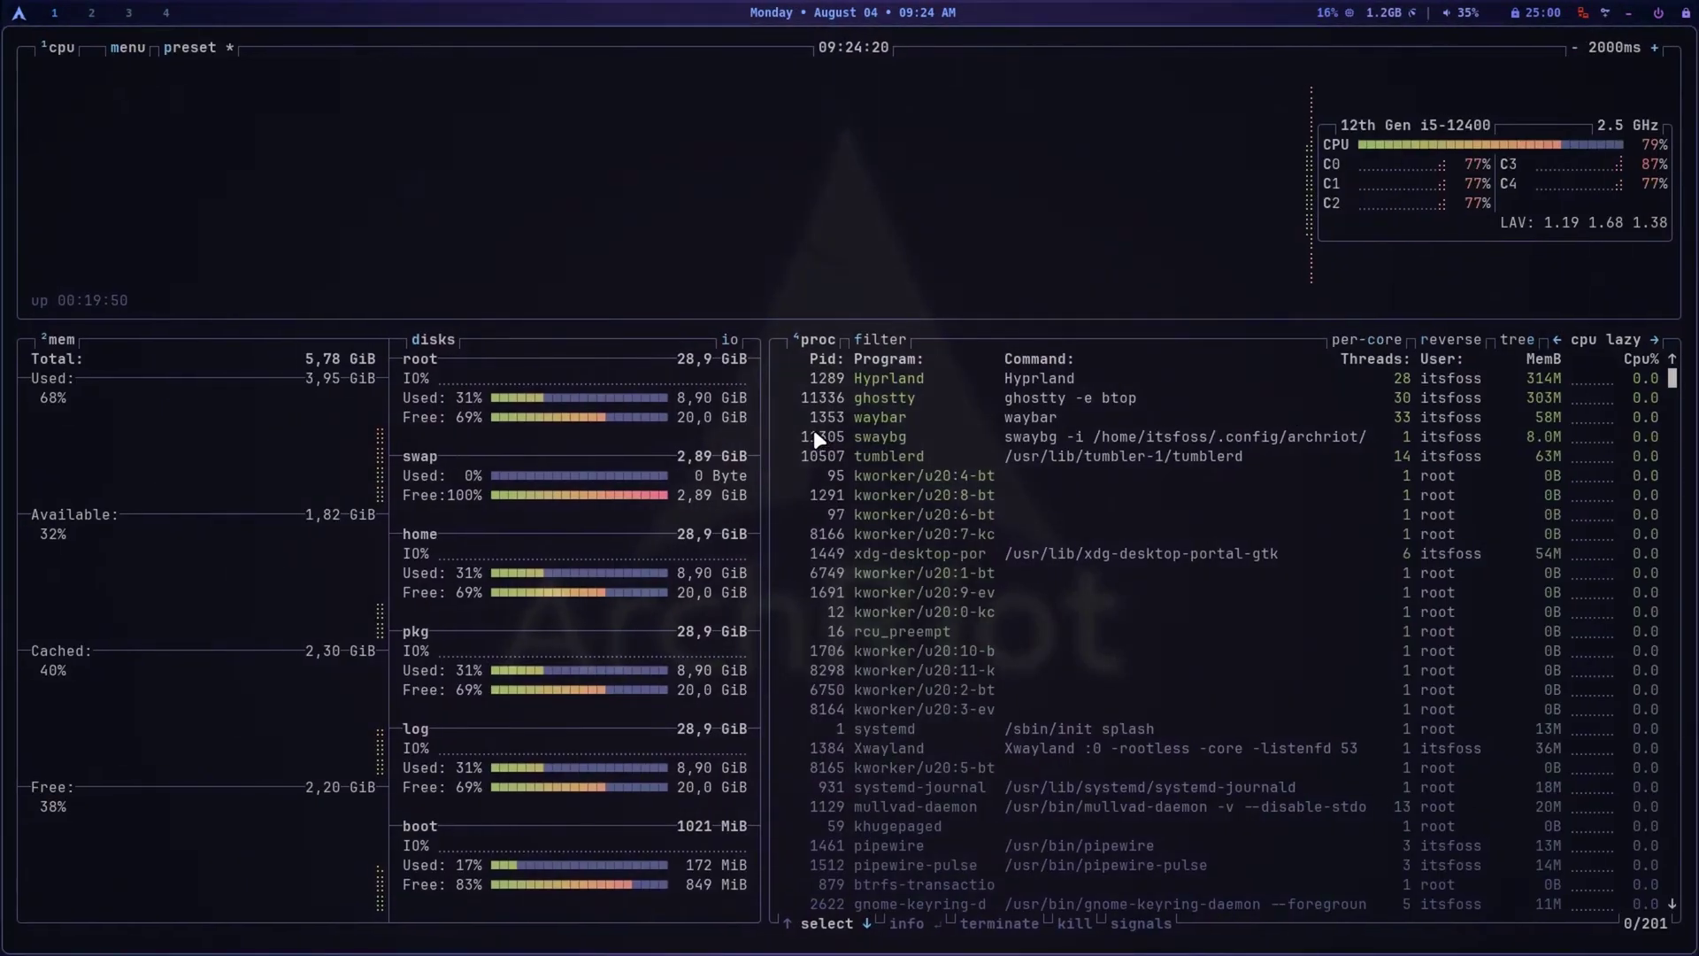
pyautogui.scroll(-6, 880, 581)
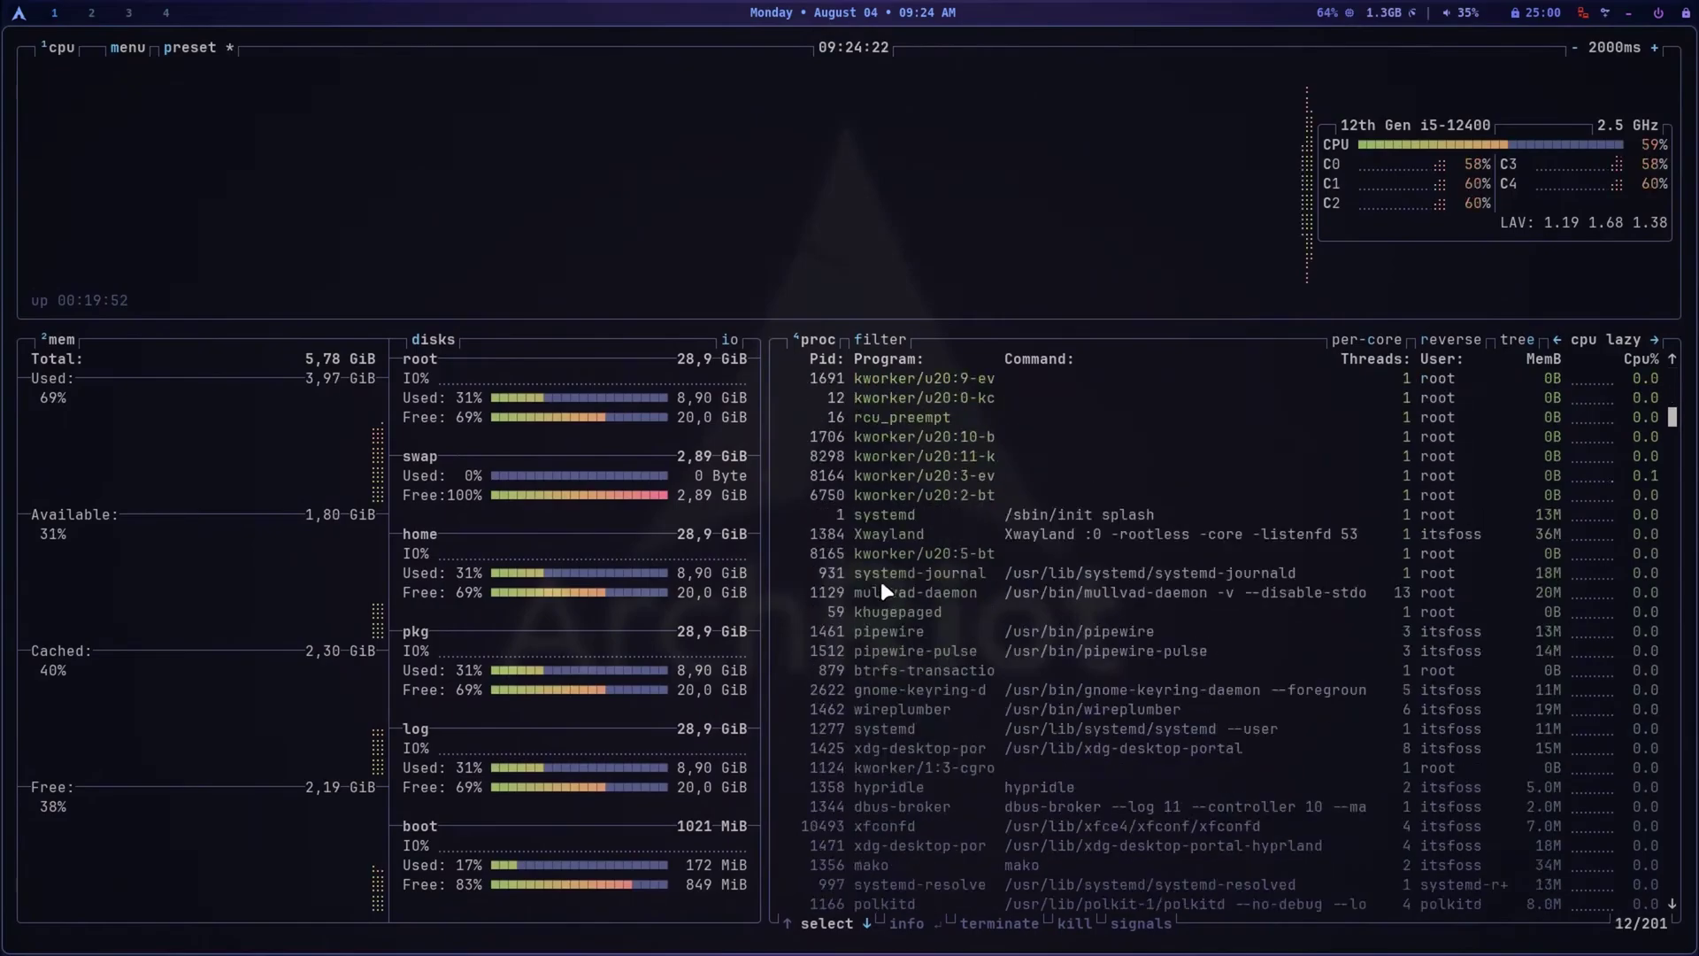
pyautogui.scroll(-8, 880, 581)
pyautogui.press('super+t')
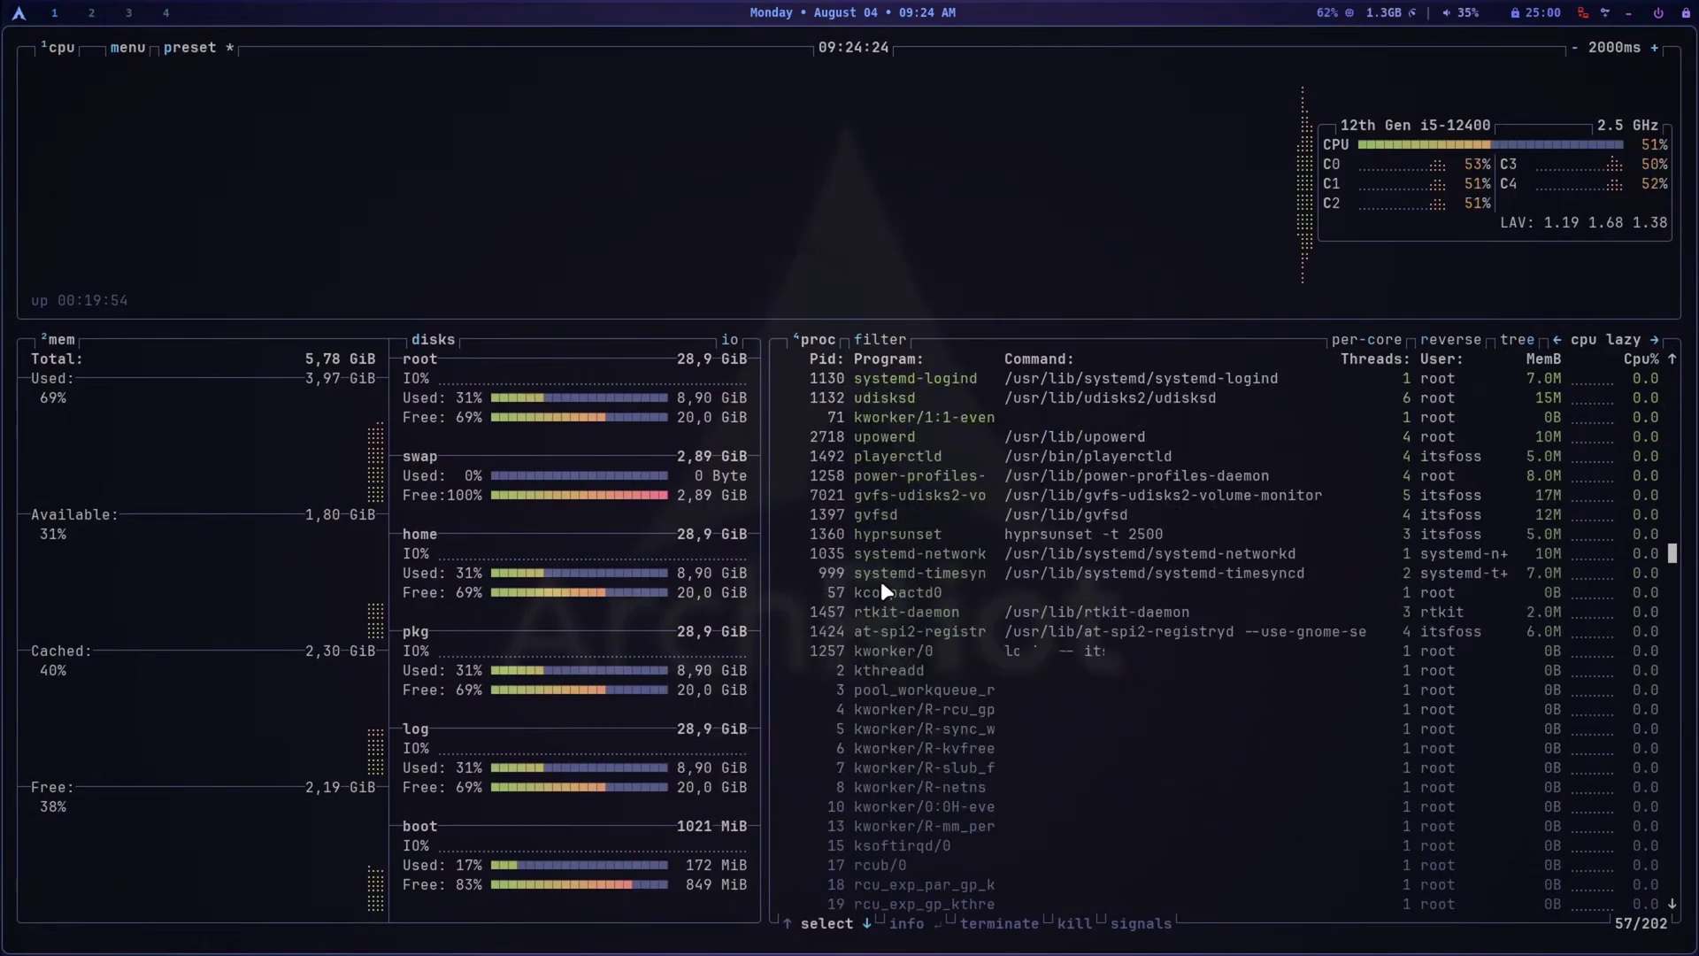
# Run upgrade-system and answer y to remove the orphaned packages.
pyautogui.write('upgrade-system')
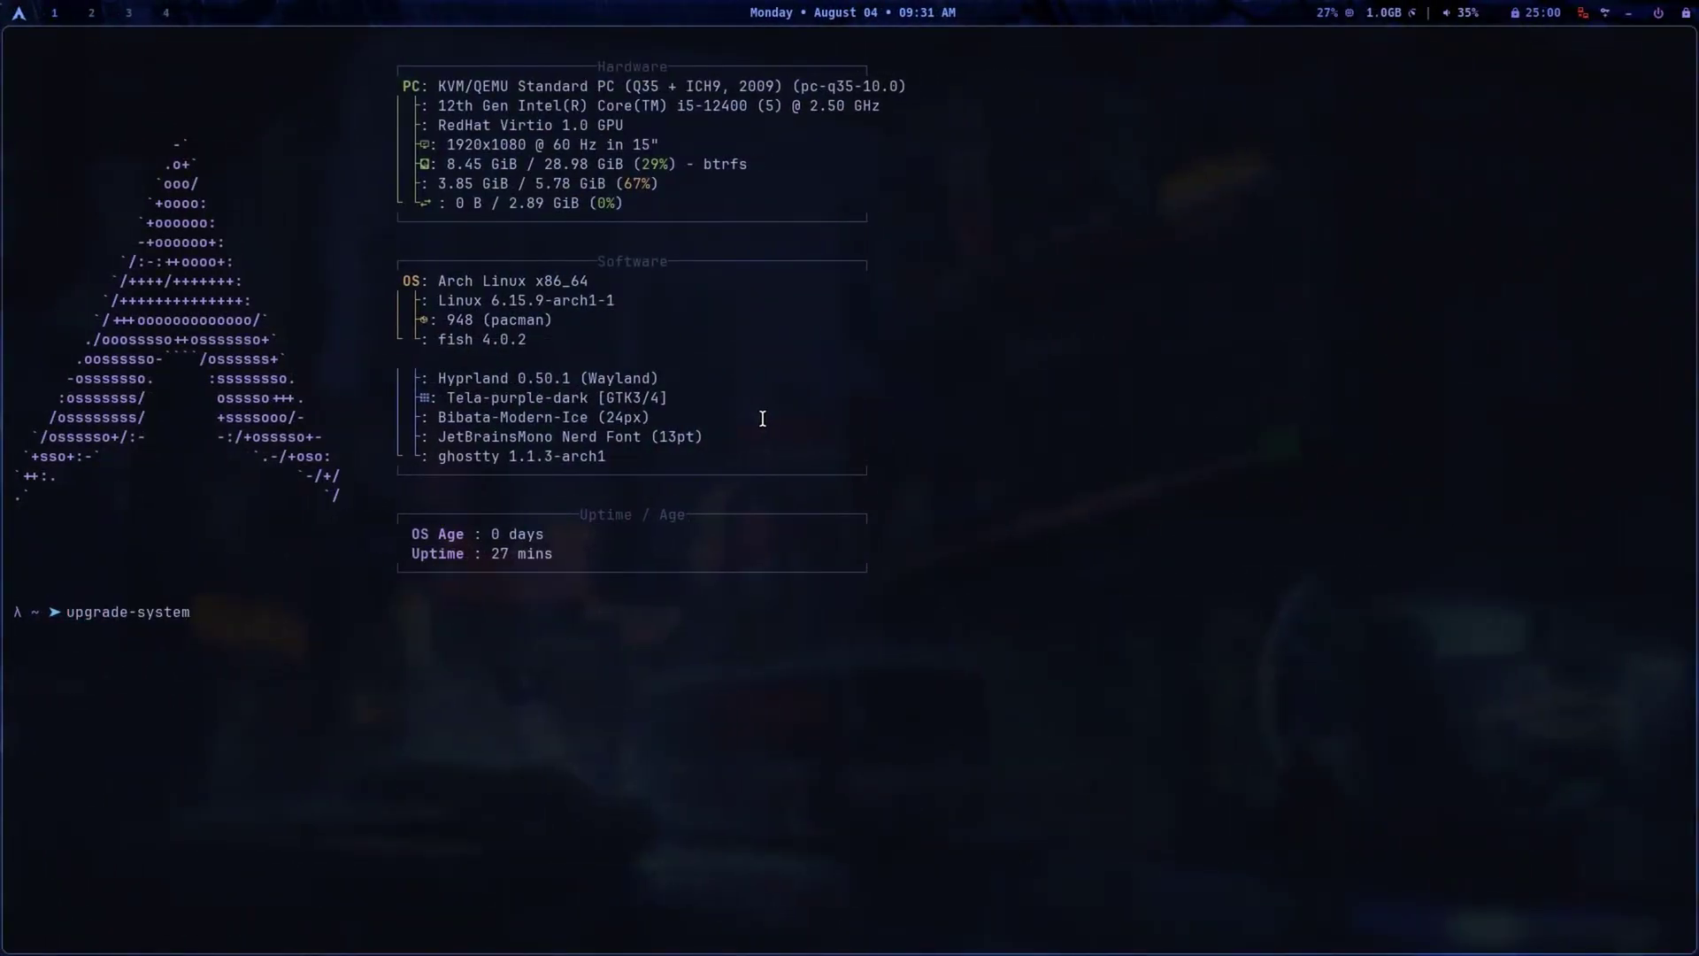
pyautogui.press('Return')
pyautogui.press('Return')
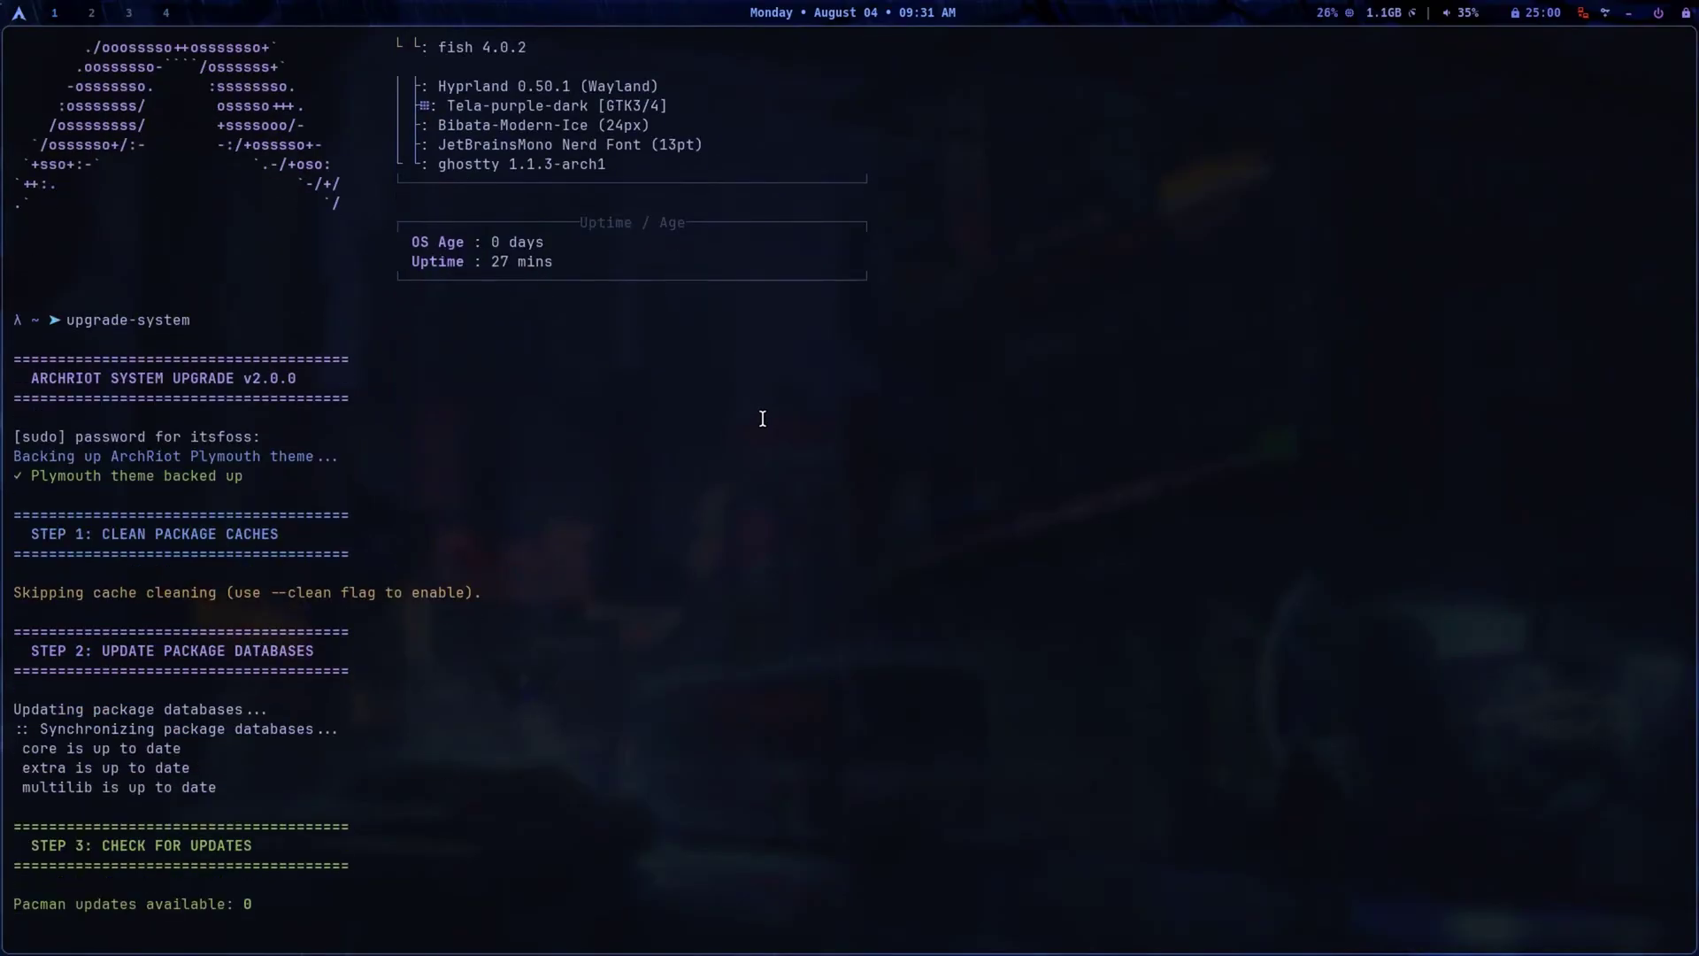
pyautogui.write('y')
pyautogui.press('Return')
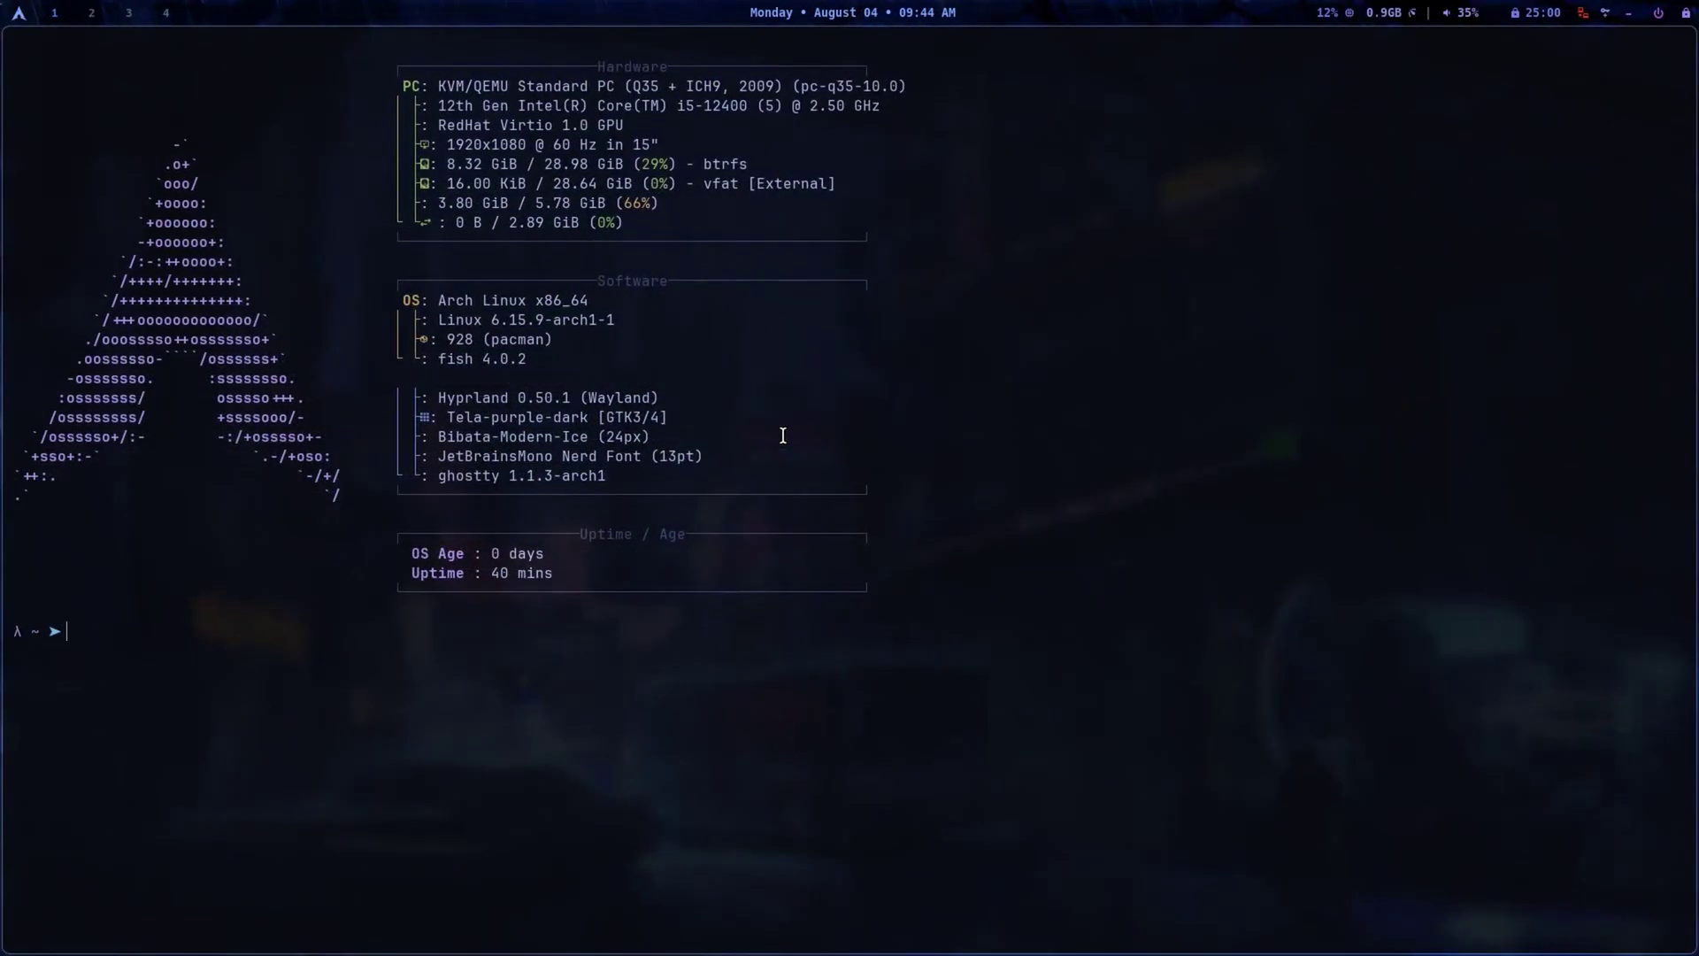
# Start migrate and choose Backup System with Home Directory Only.
pyautogui.write('migrate')
pyautogui.press('Return')
pyautogui.press('Down')
pyautogui.press('Down')
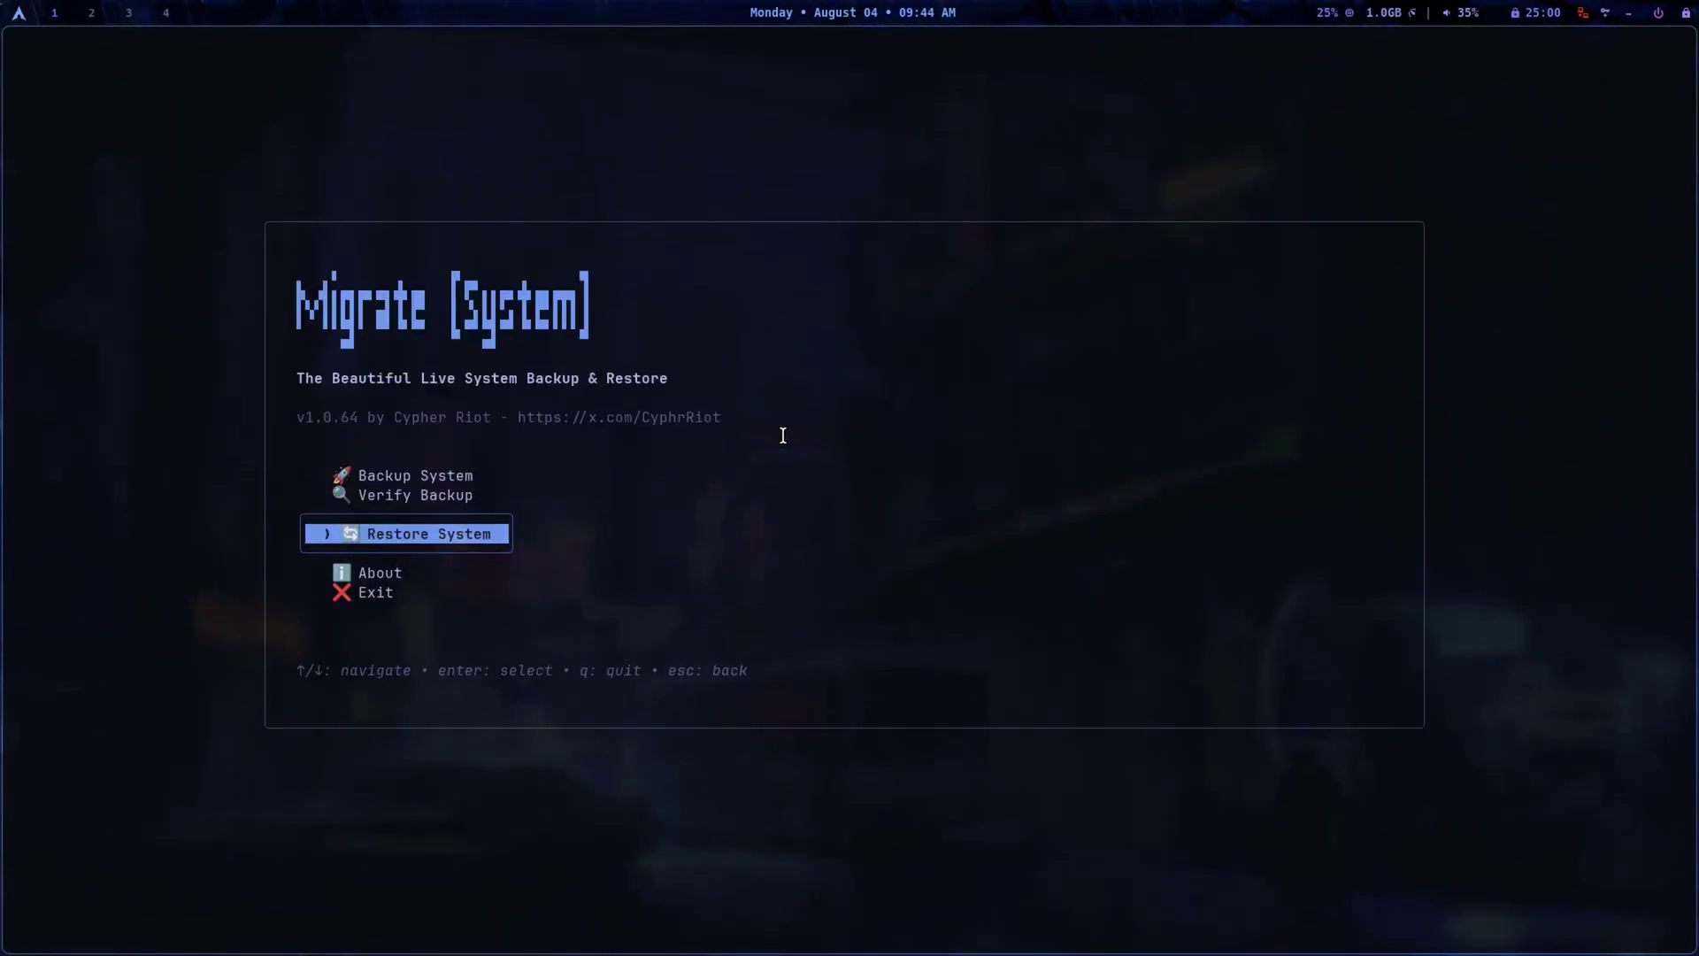
pyautogui.press('Down')
pyautogui.press('Down')
pyautogui.press('Down')
pyautogui.press('Return')
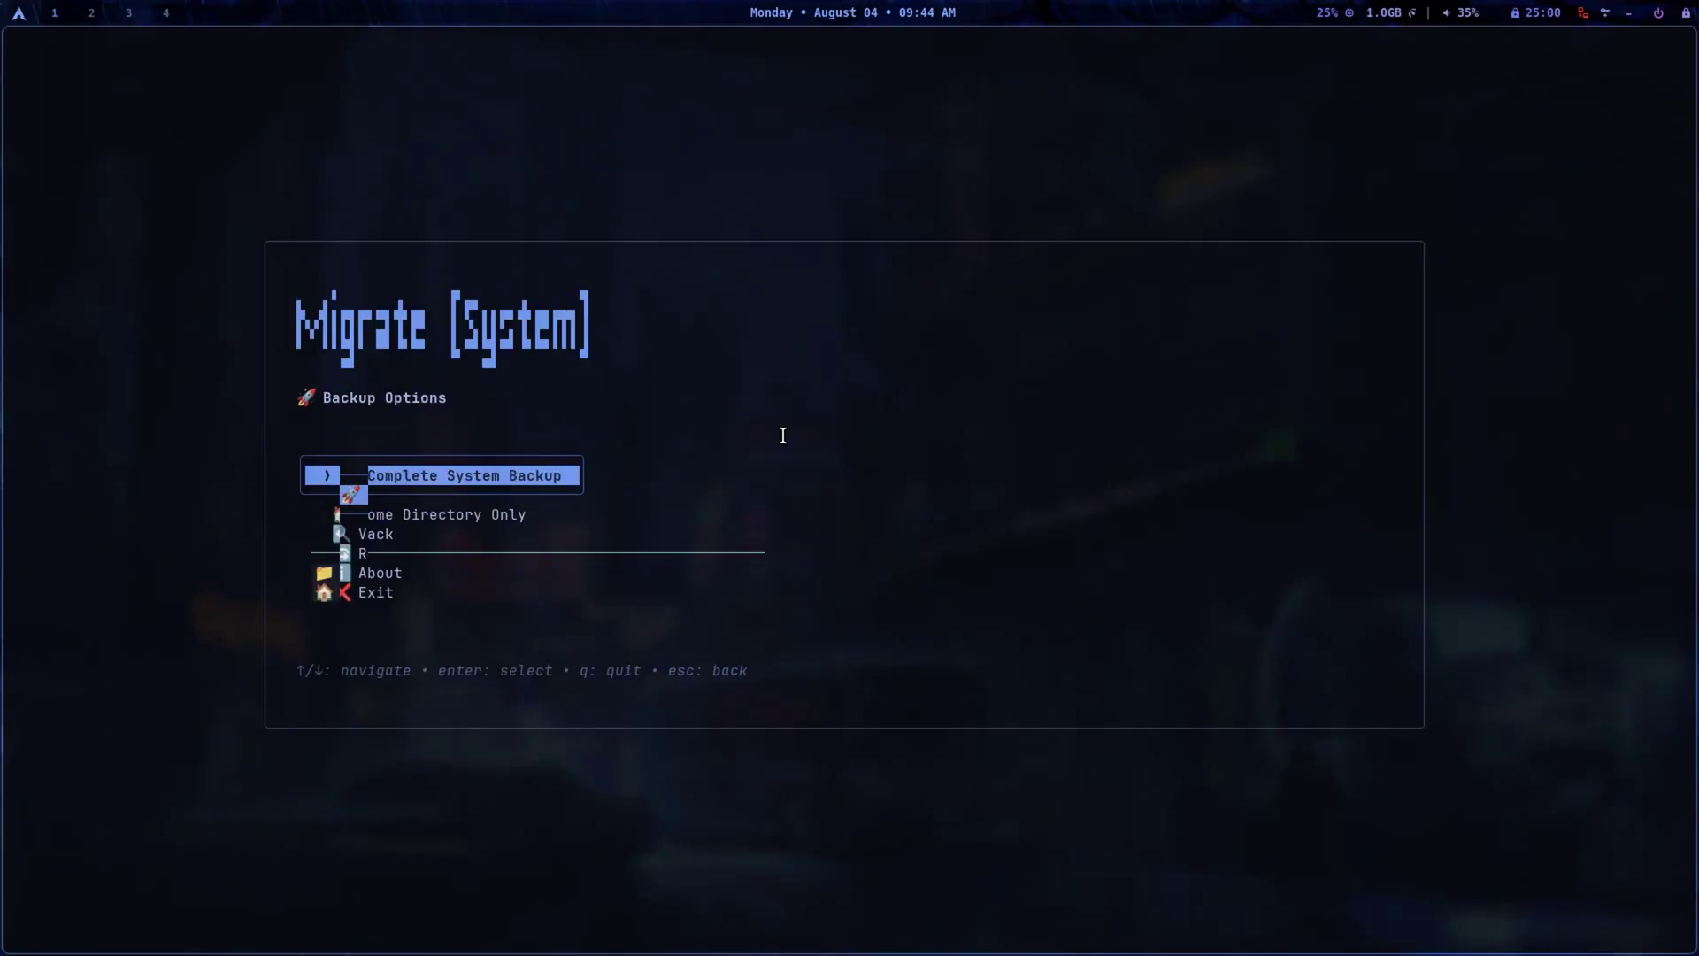
pyautogui.press('Down')
pyautogui.press('Return')
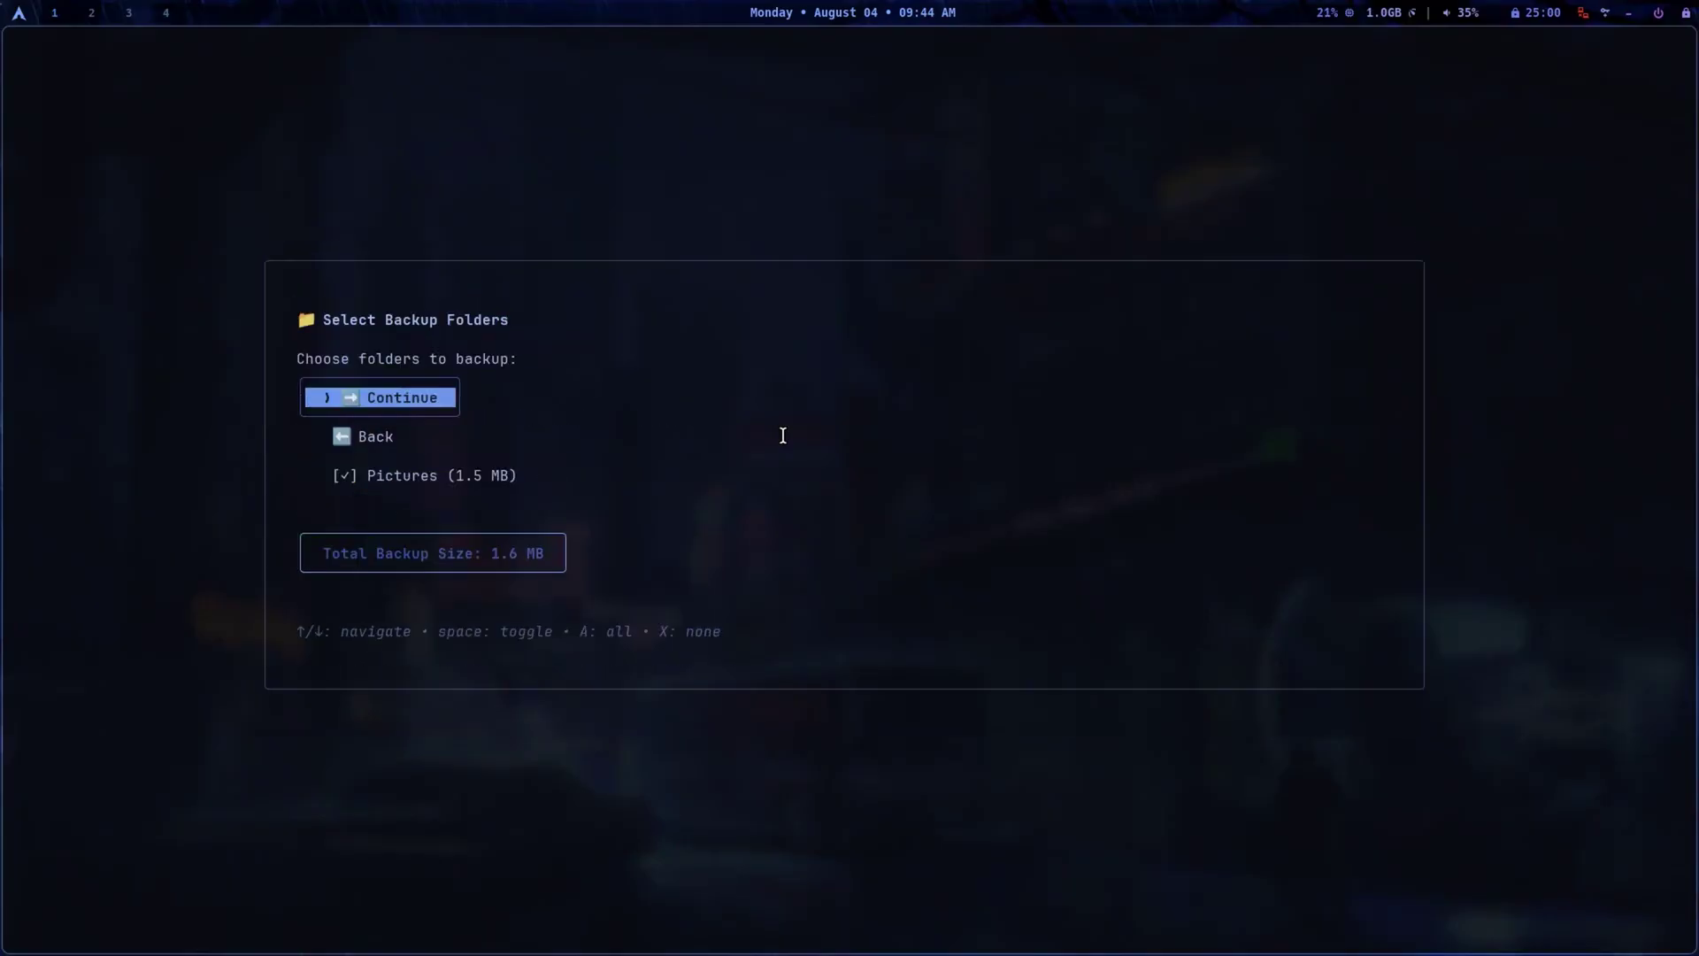
# Back up the Pictures folder to the drive and unmount it afterwards.
pyautogui.press('Return')
pyautogui.press('Return')
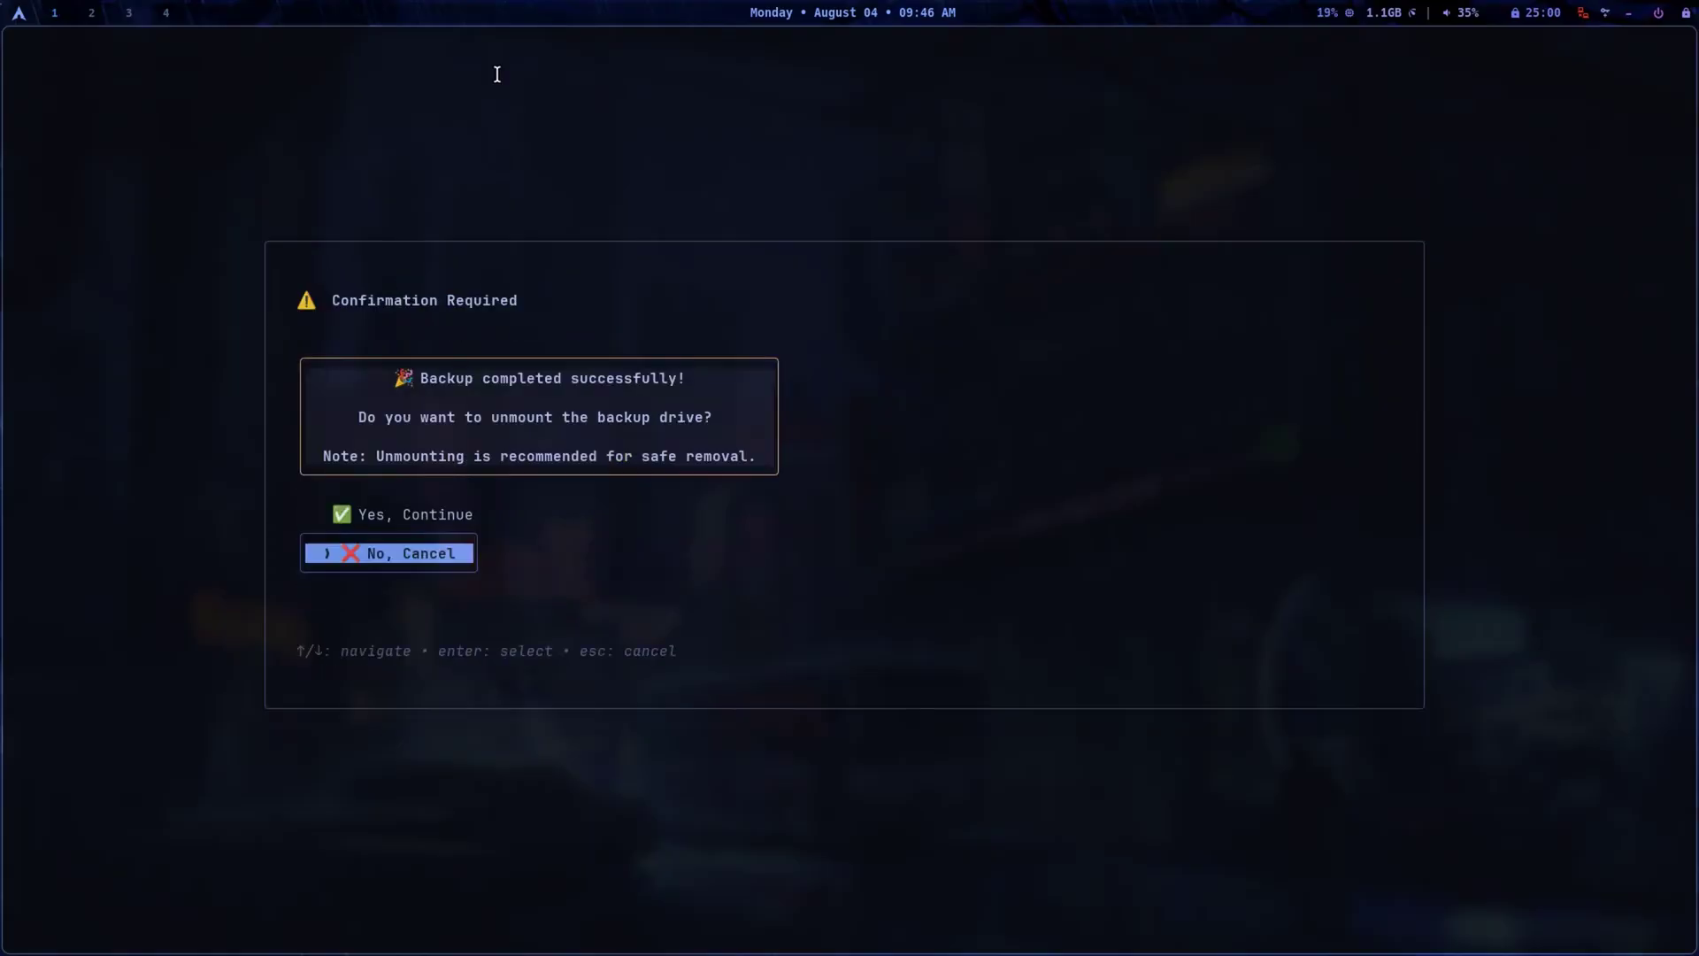
pyautogui.press('Up')
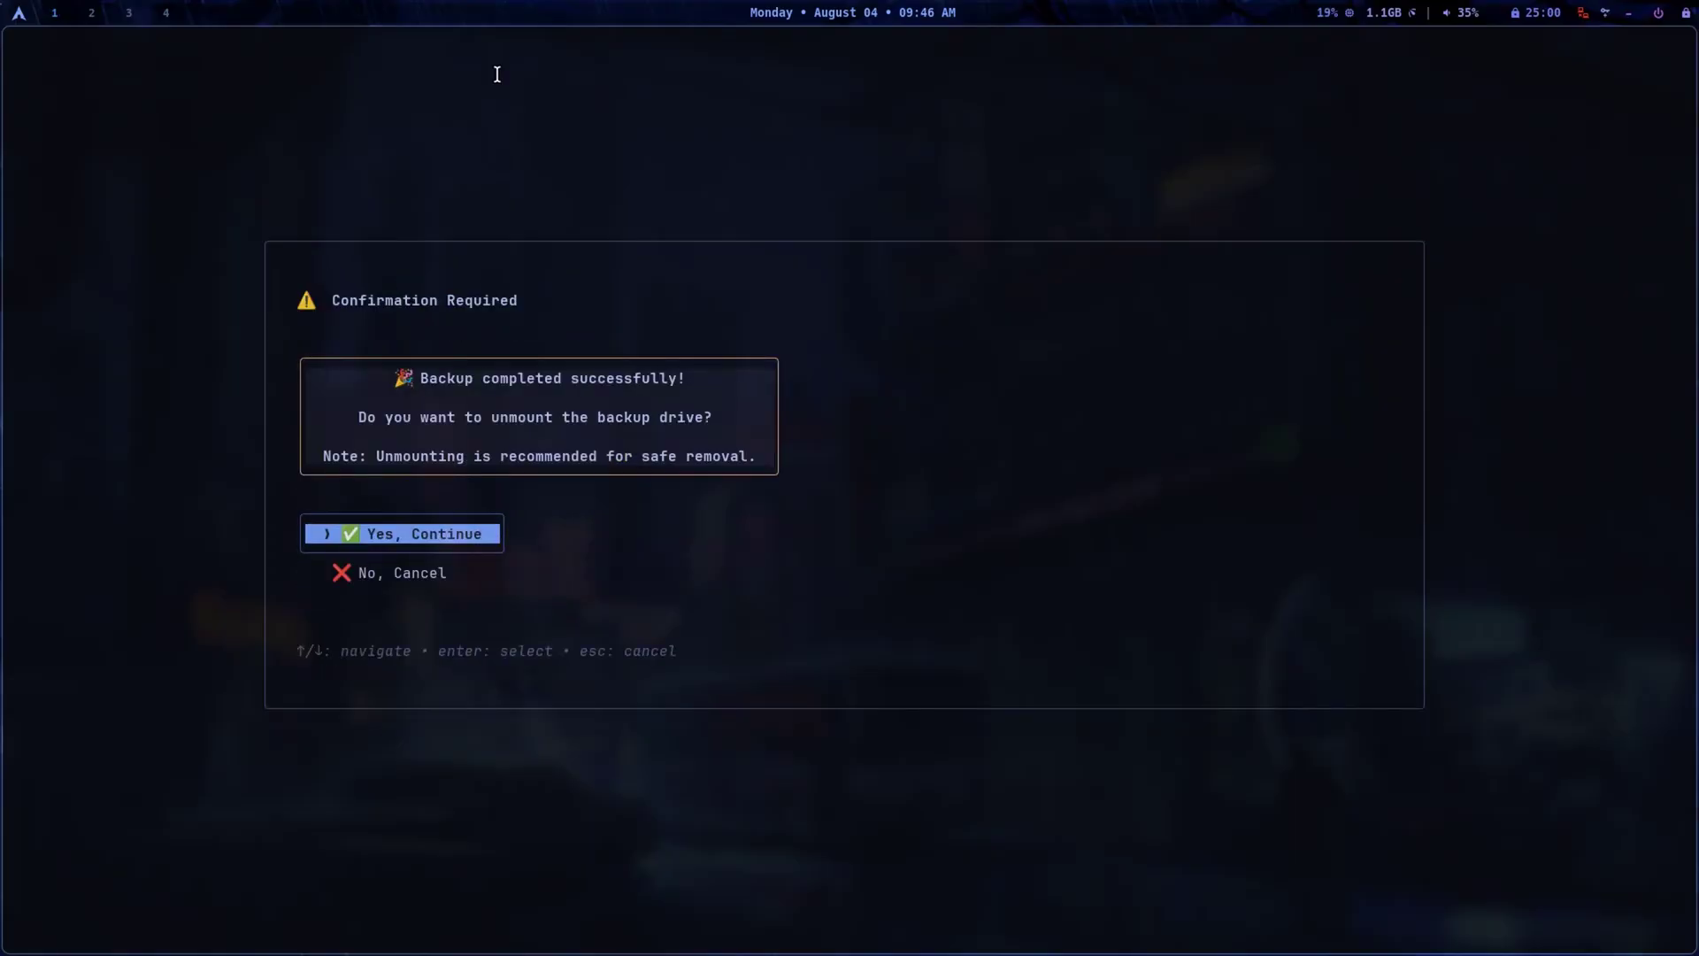
pyautogui.press('Return')
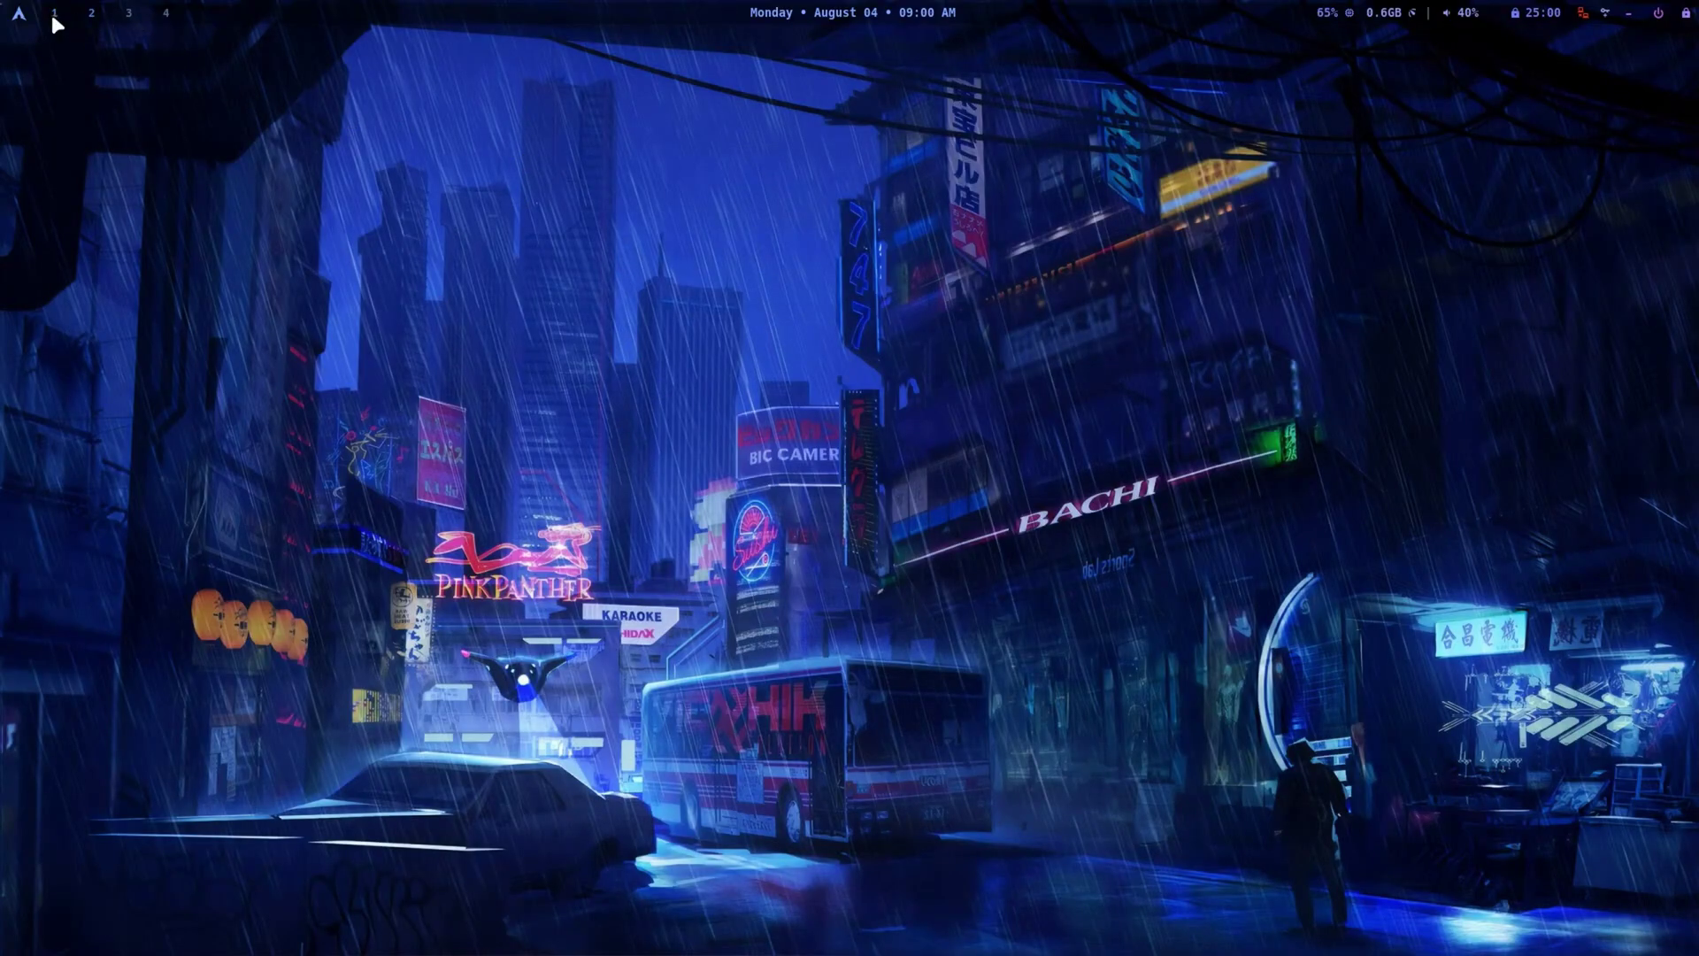
# Show and dismiss the full-year calendar from the top-bar clock, then switch its date format.
pyautogui.click(862, 21)
pyautogui.click(861, 23)
pyautogui.click(862, 27)
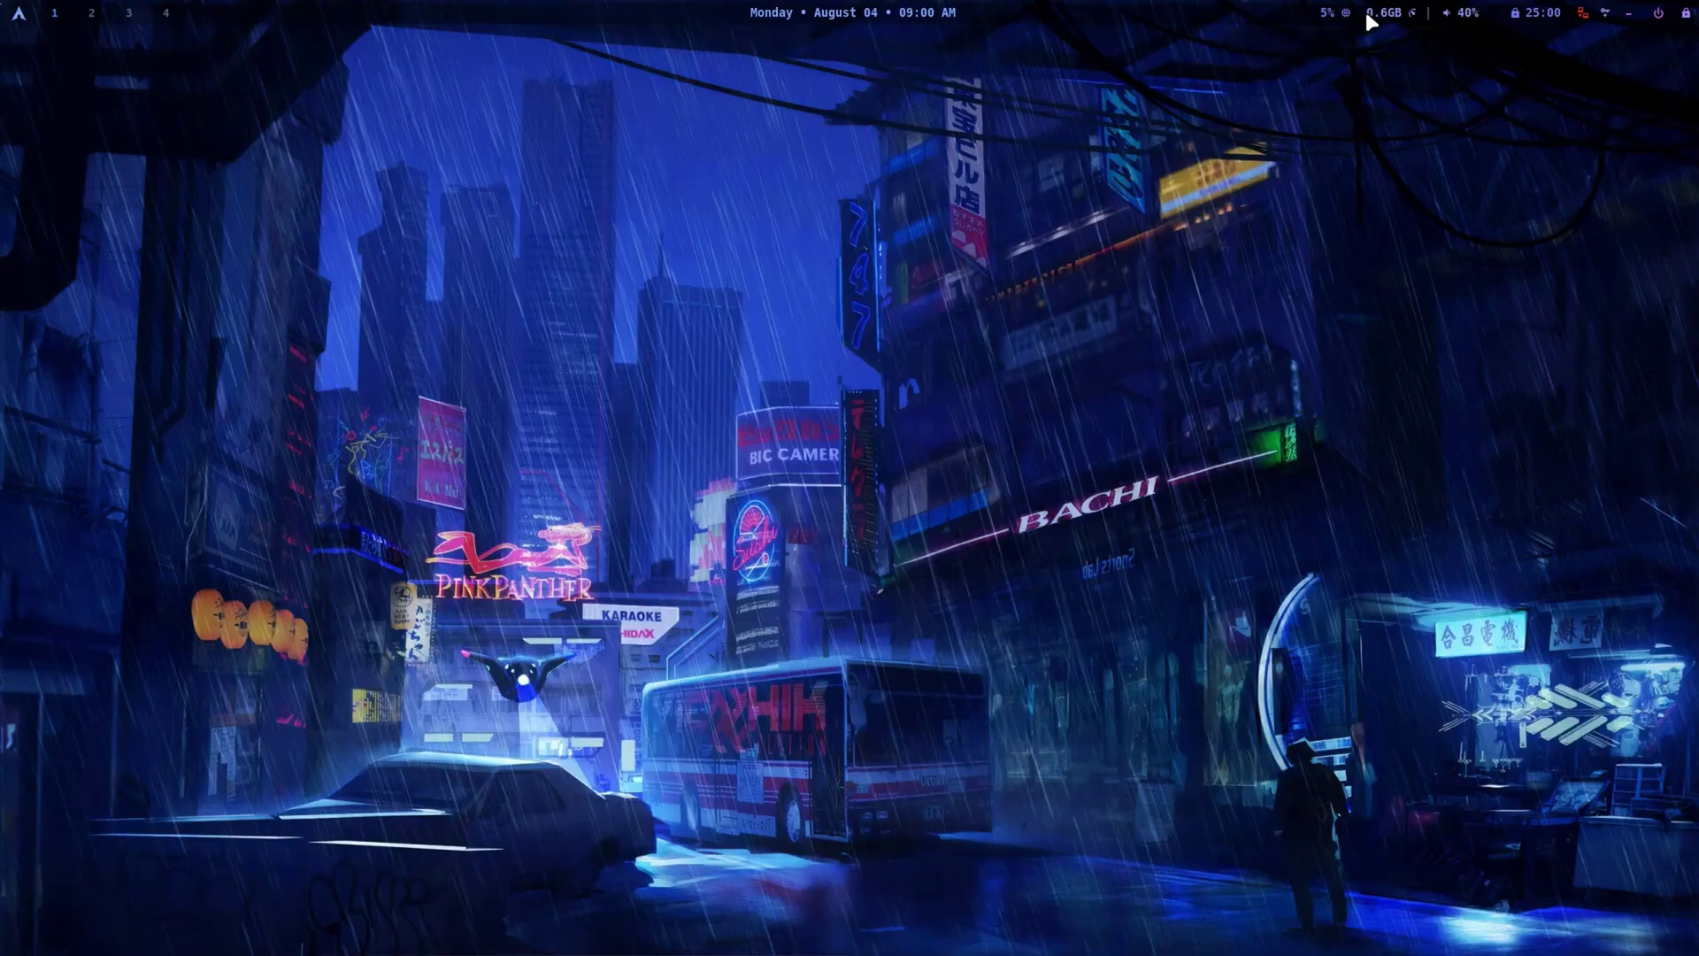
pyautogui.moveTo(1372, 16)
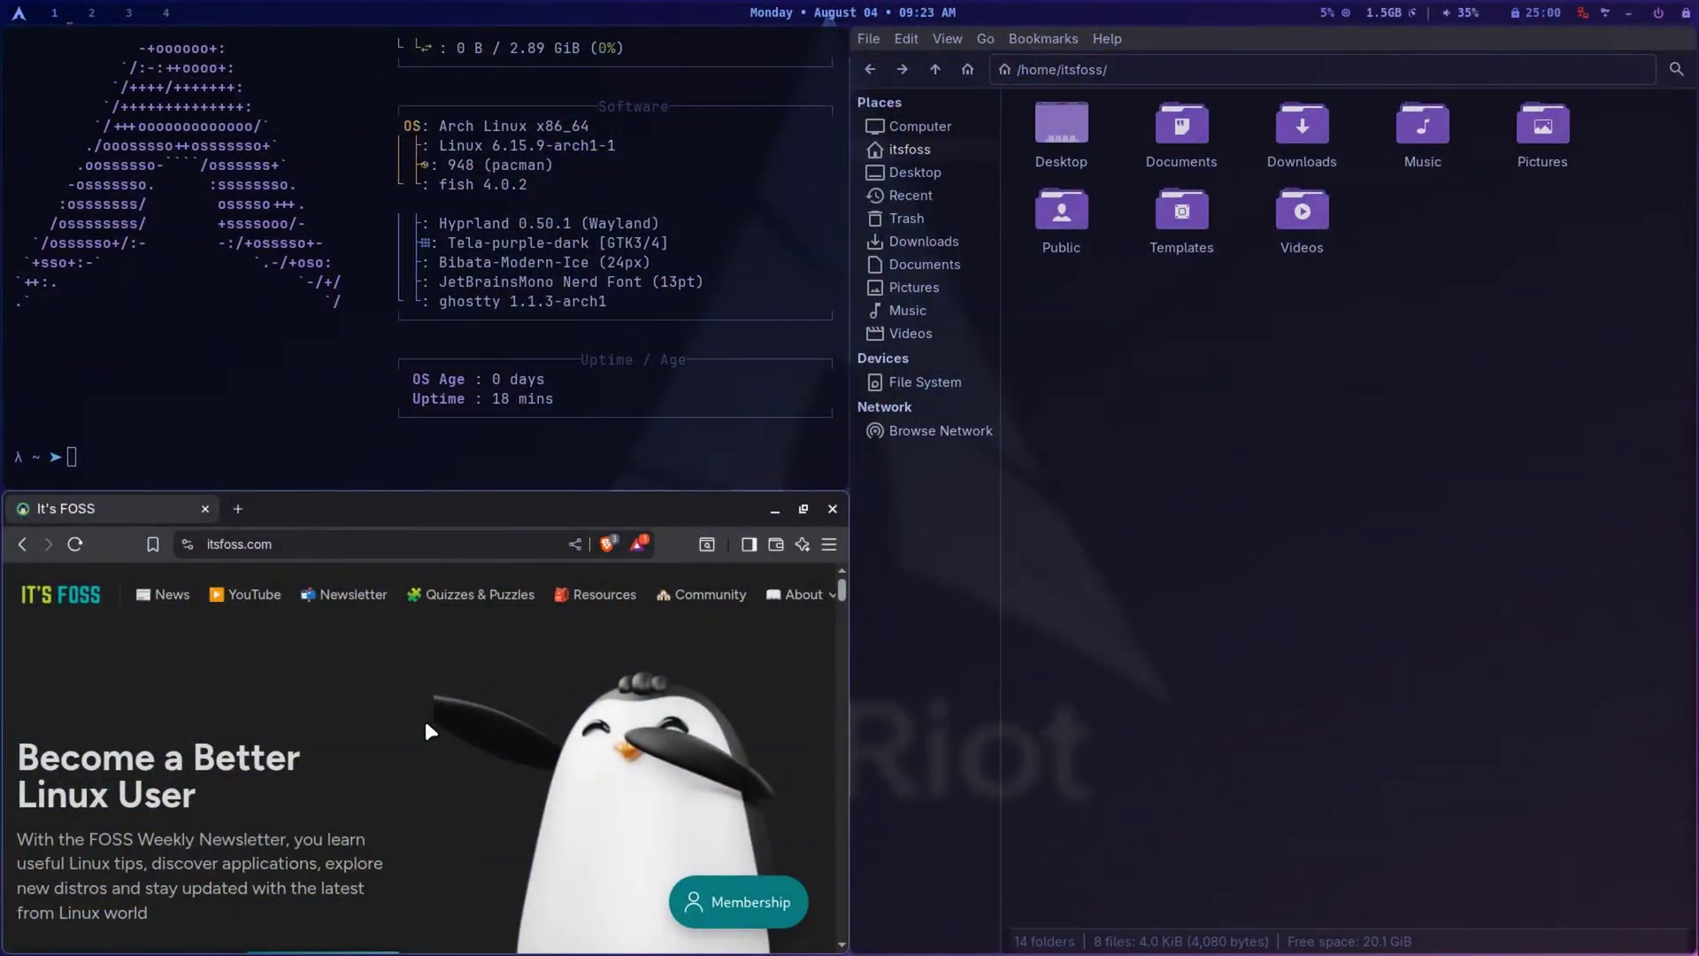
# Close Brave, then list the home folders with ls and with ls -1.
pyautogui.press('super+q')
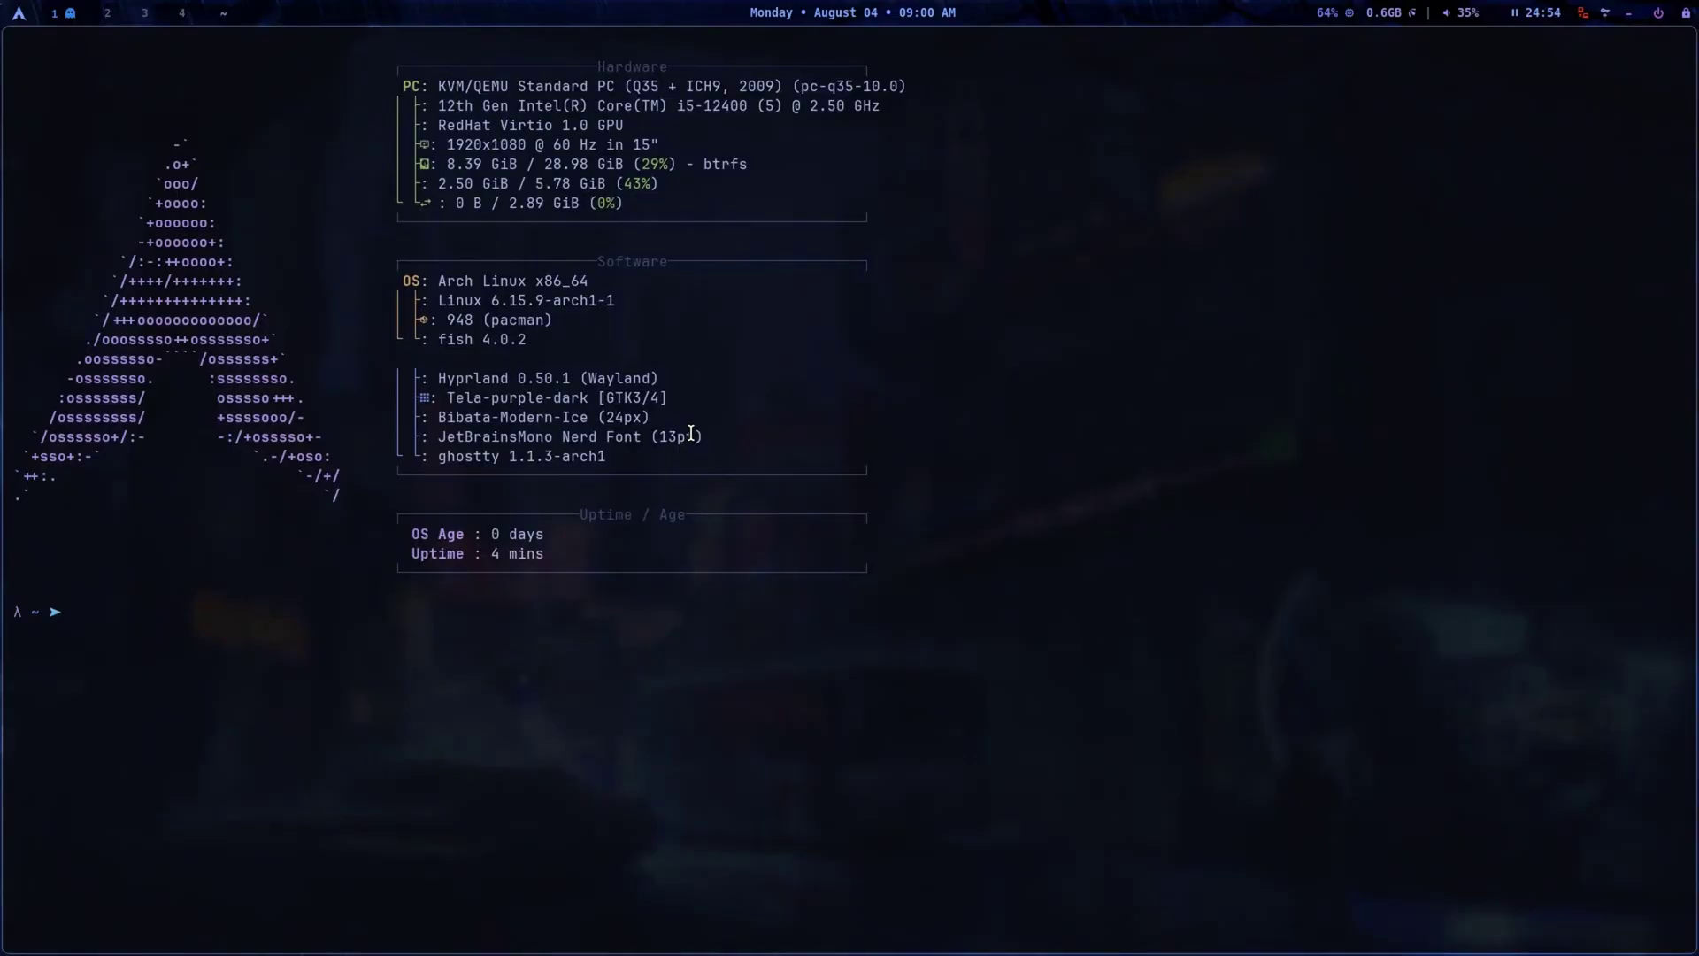
pyautogui.write('ls')
pyautogui.press('Return')
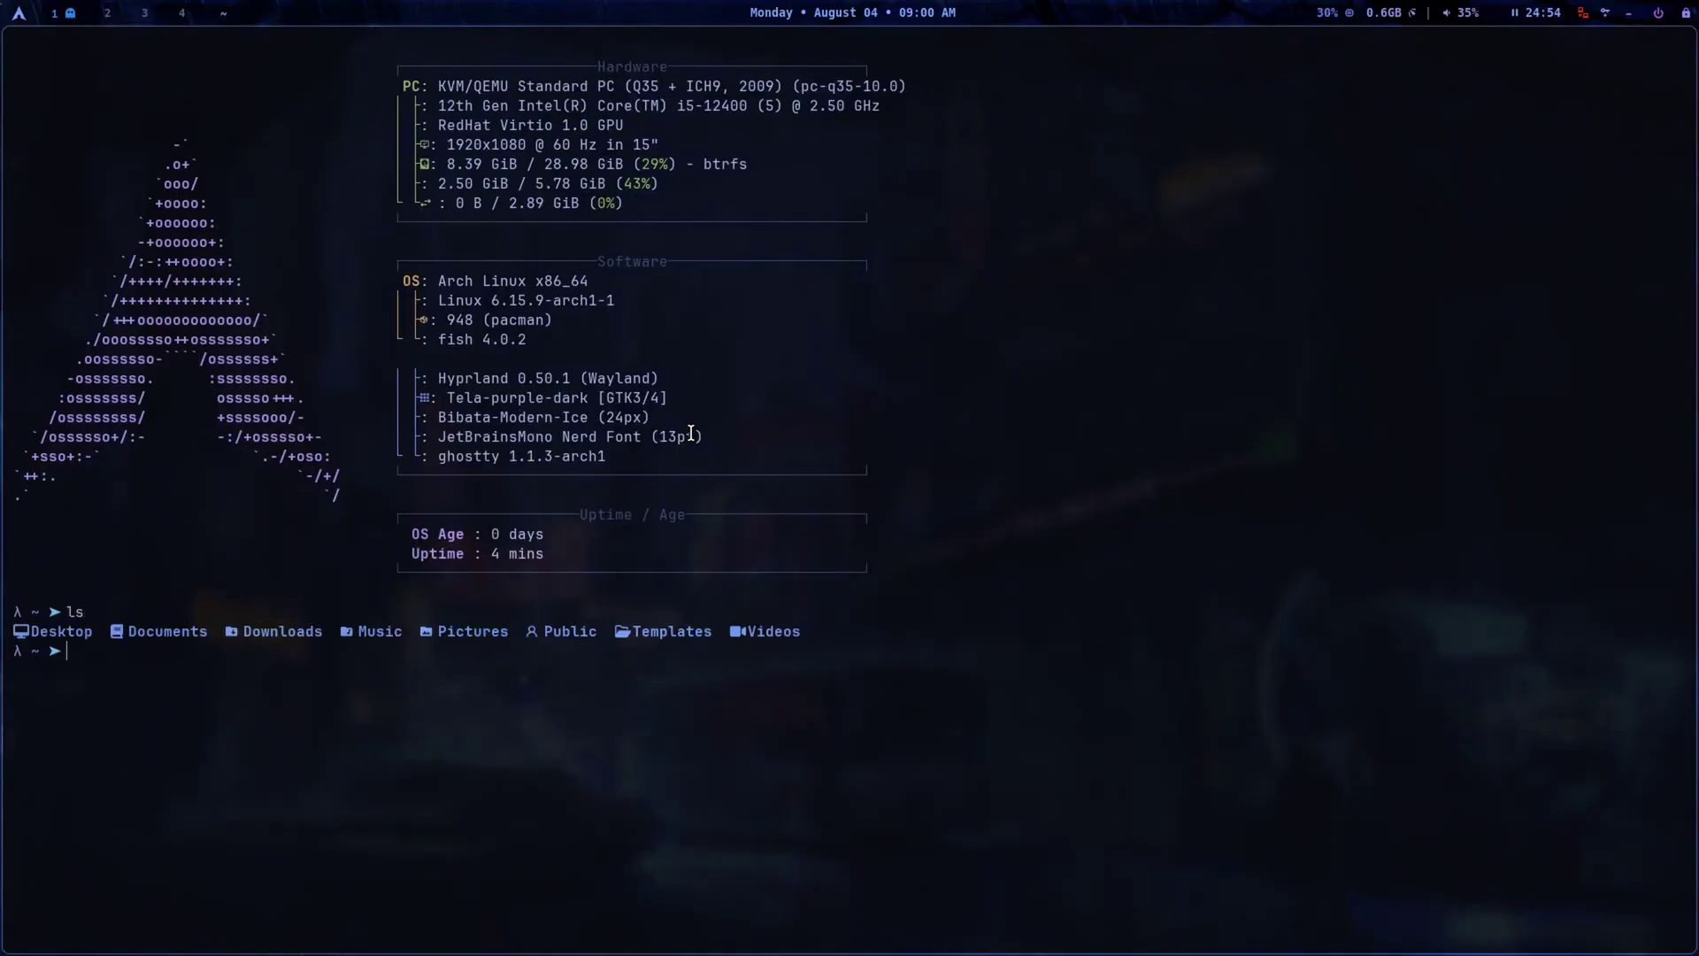
pyautogui.write('ls -1')
pyautogui.press('Return')
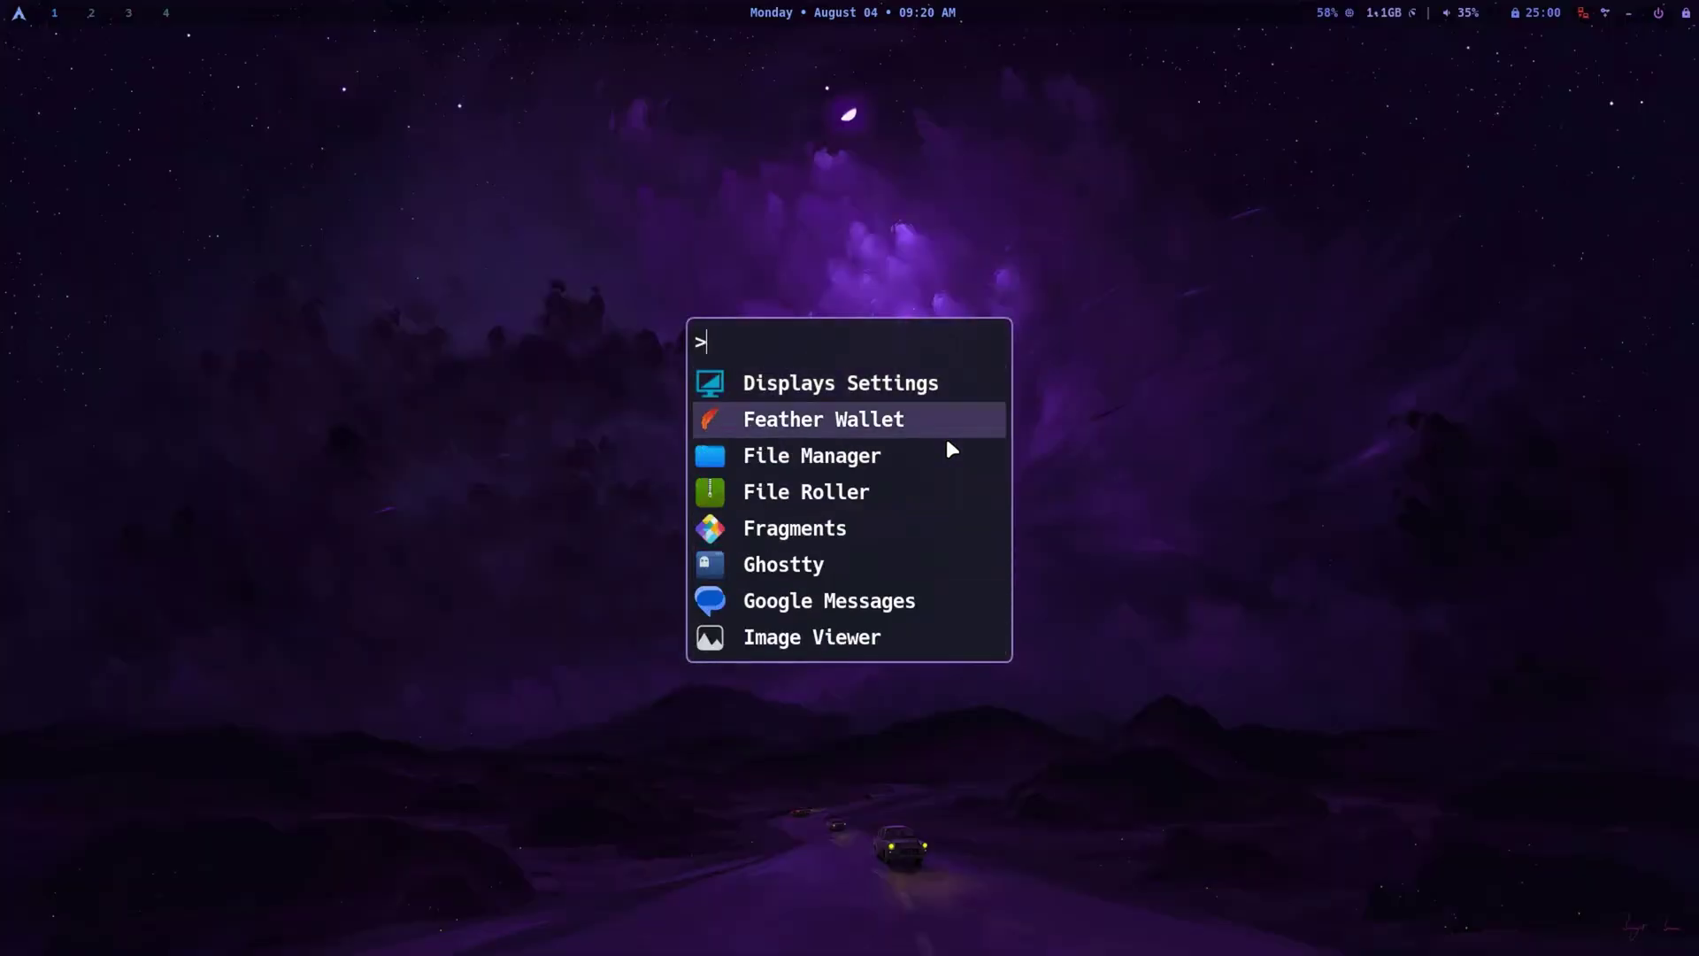
# Step down the app launcher list to its last entries, past Proton Mail and Twitter (X).
pyautogui.press('Down')
pyautogui.press('Down')
pyautogui.press('Down')
pyautogui.press('Down')
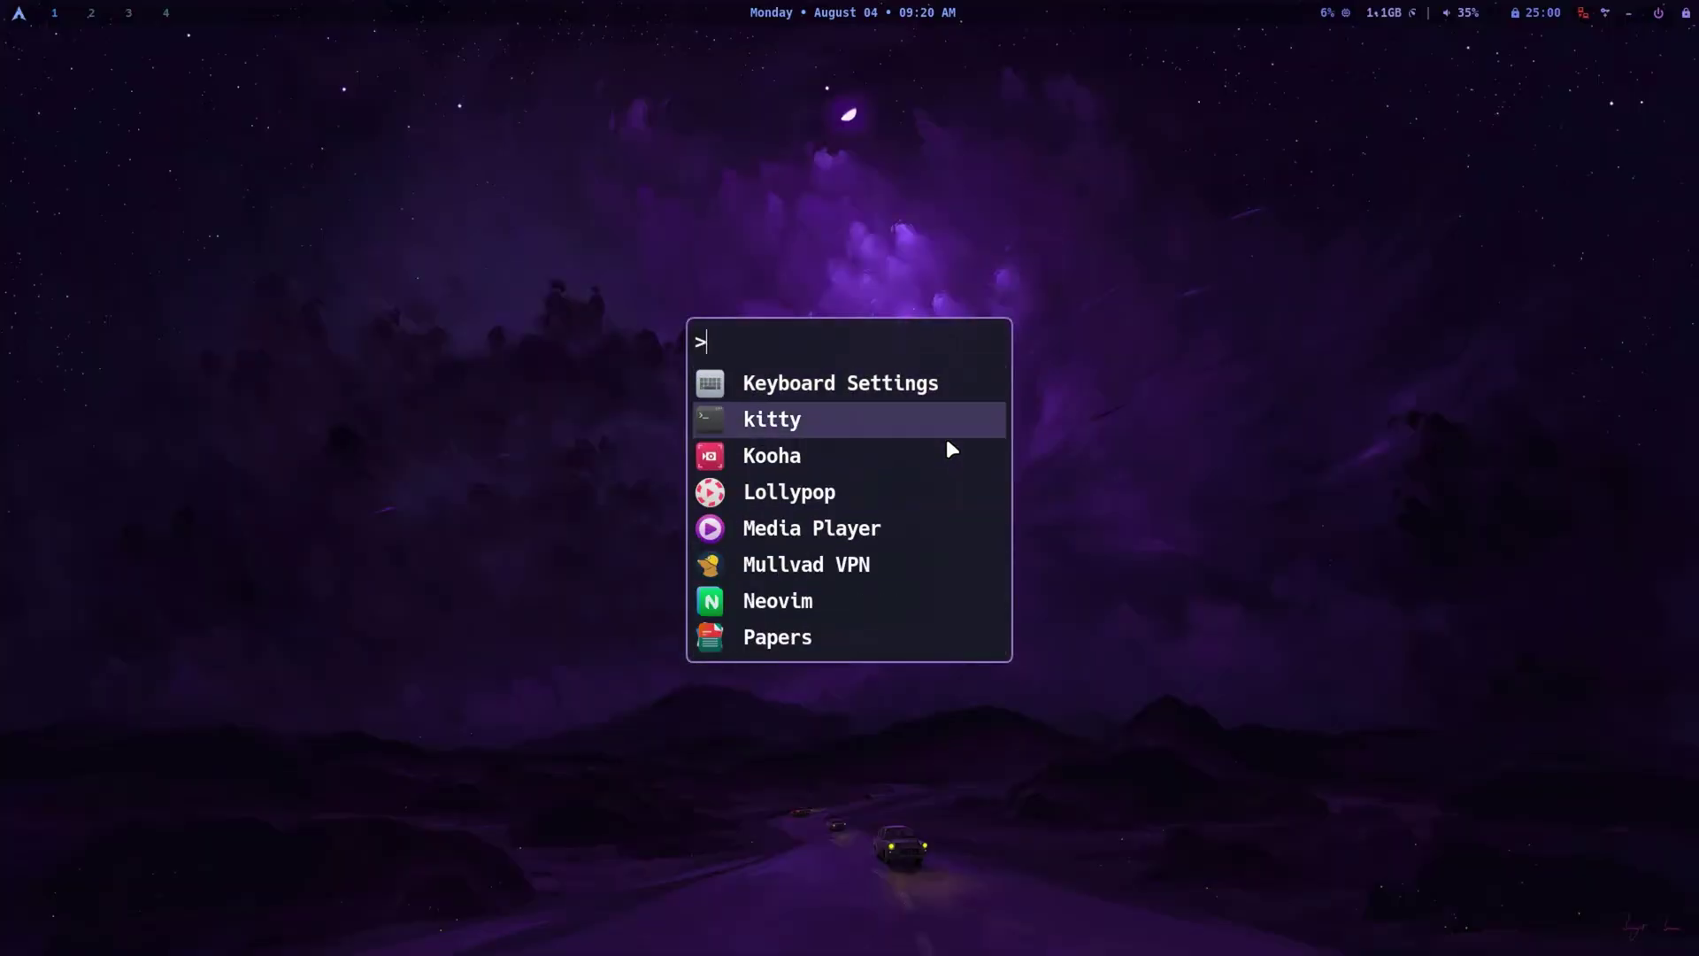
pyautogui.press('Down')
pyautogui.press('Down')
pyautogui.press('Down')
pyautogui.press('Down')
pyautogui.press('Down')
pyautogui.press('Down')
pyautogui.press('Down')
pyautogui.press('Down')
pyautogui.press('Down')
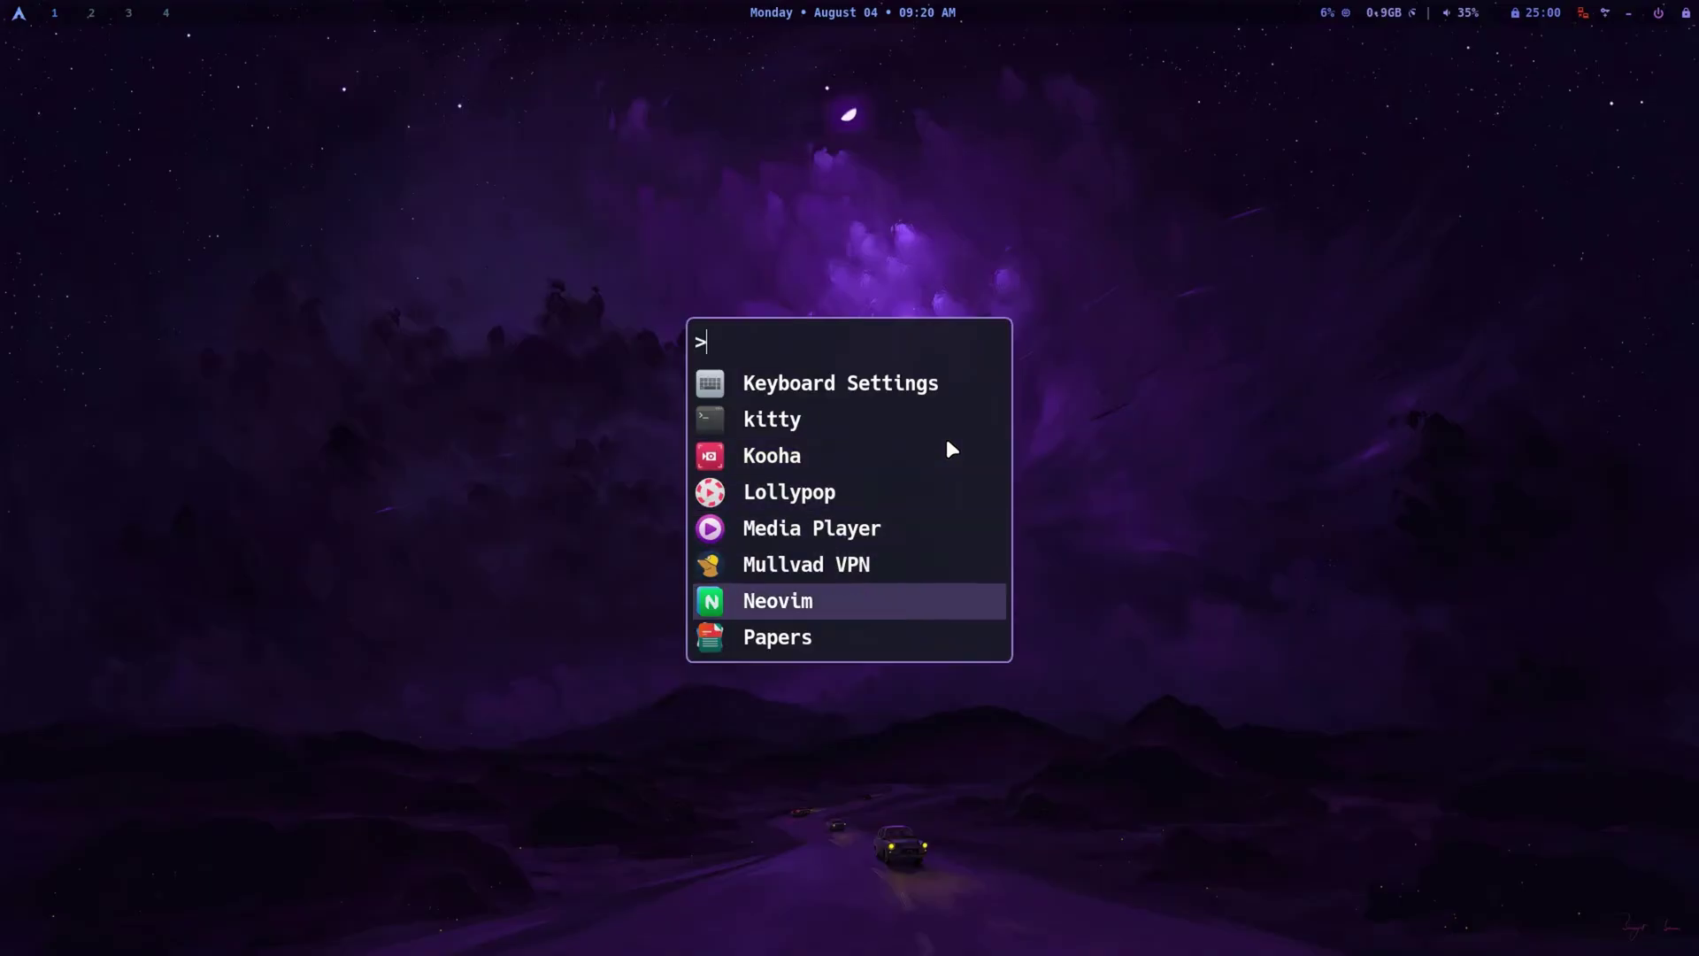
pyautogui.press('Down')
pyautogui.press('Down')
pyautogui.press('Down')
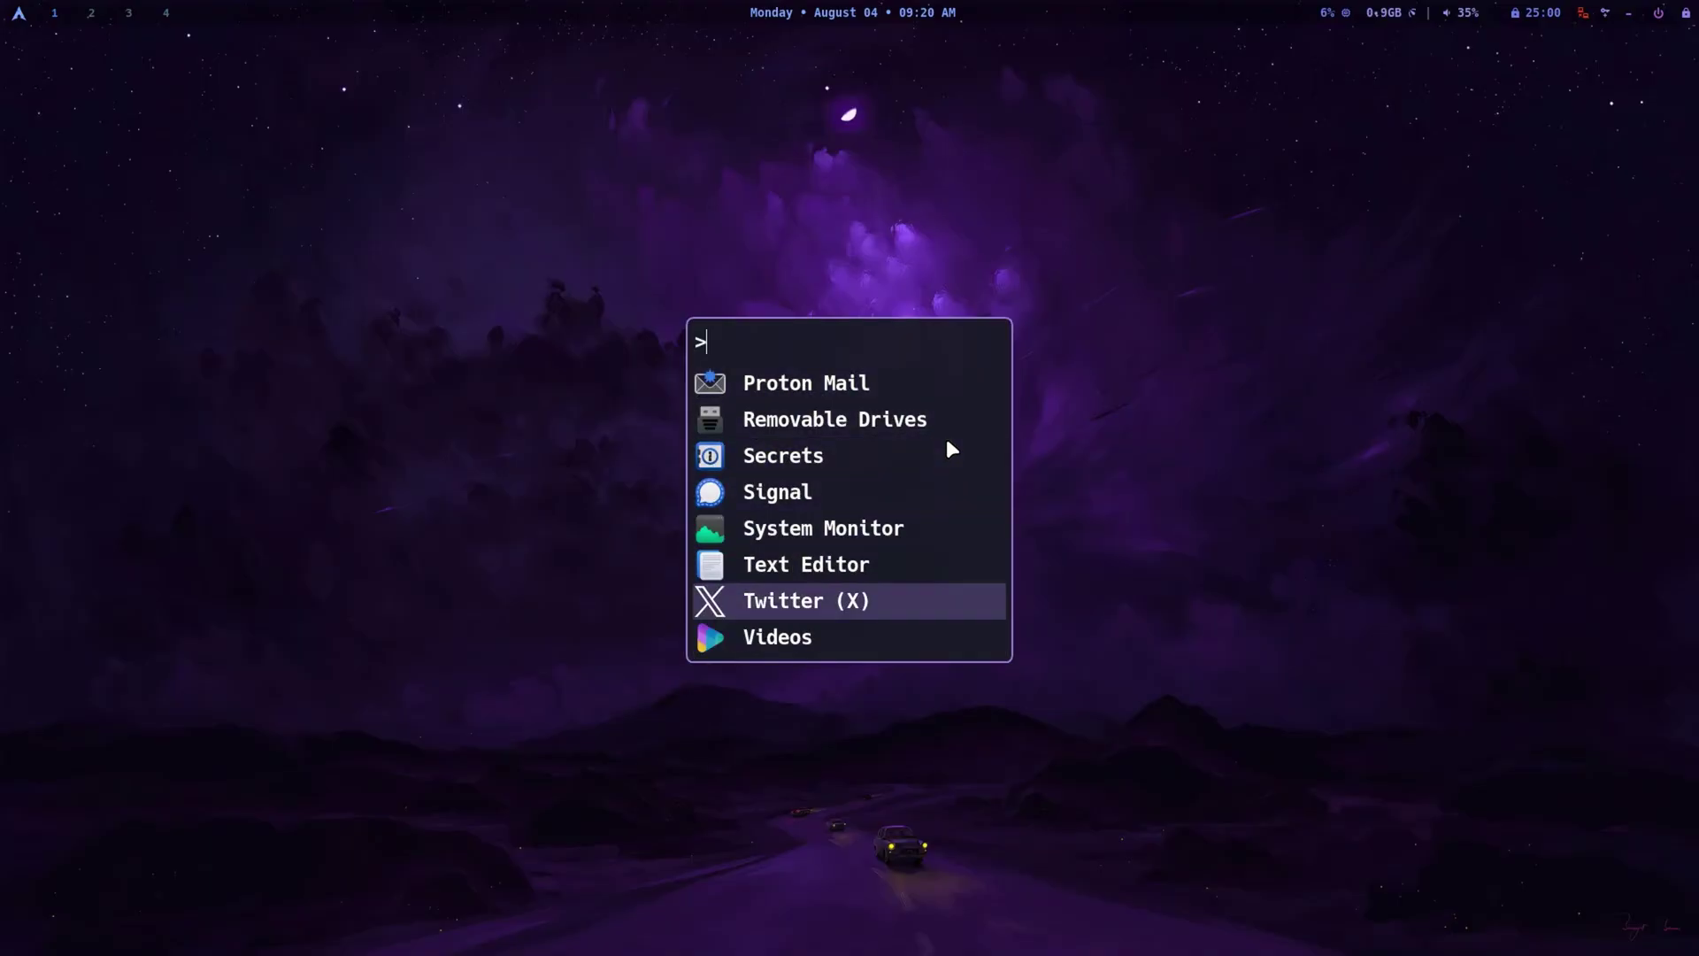
pyautogui.press('Down')
pyautogui.press('Down')
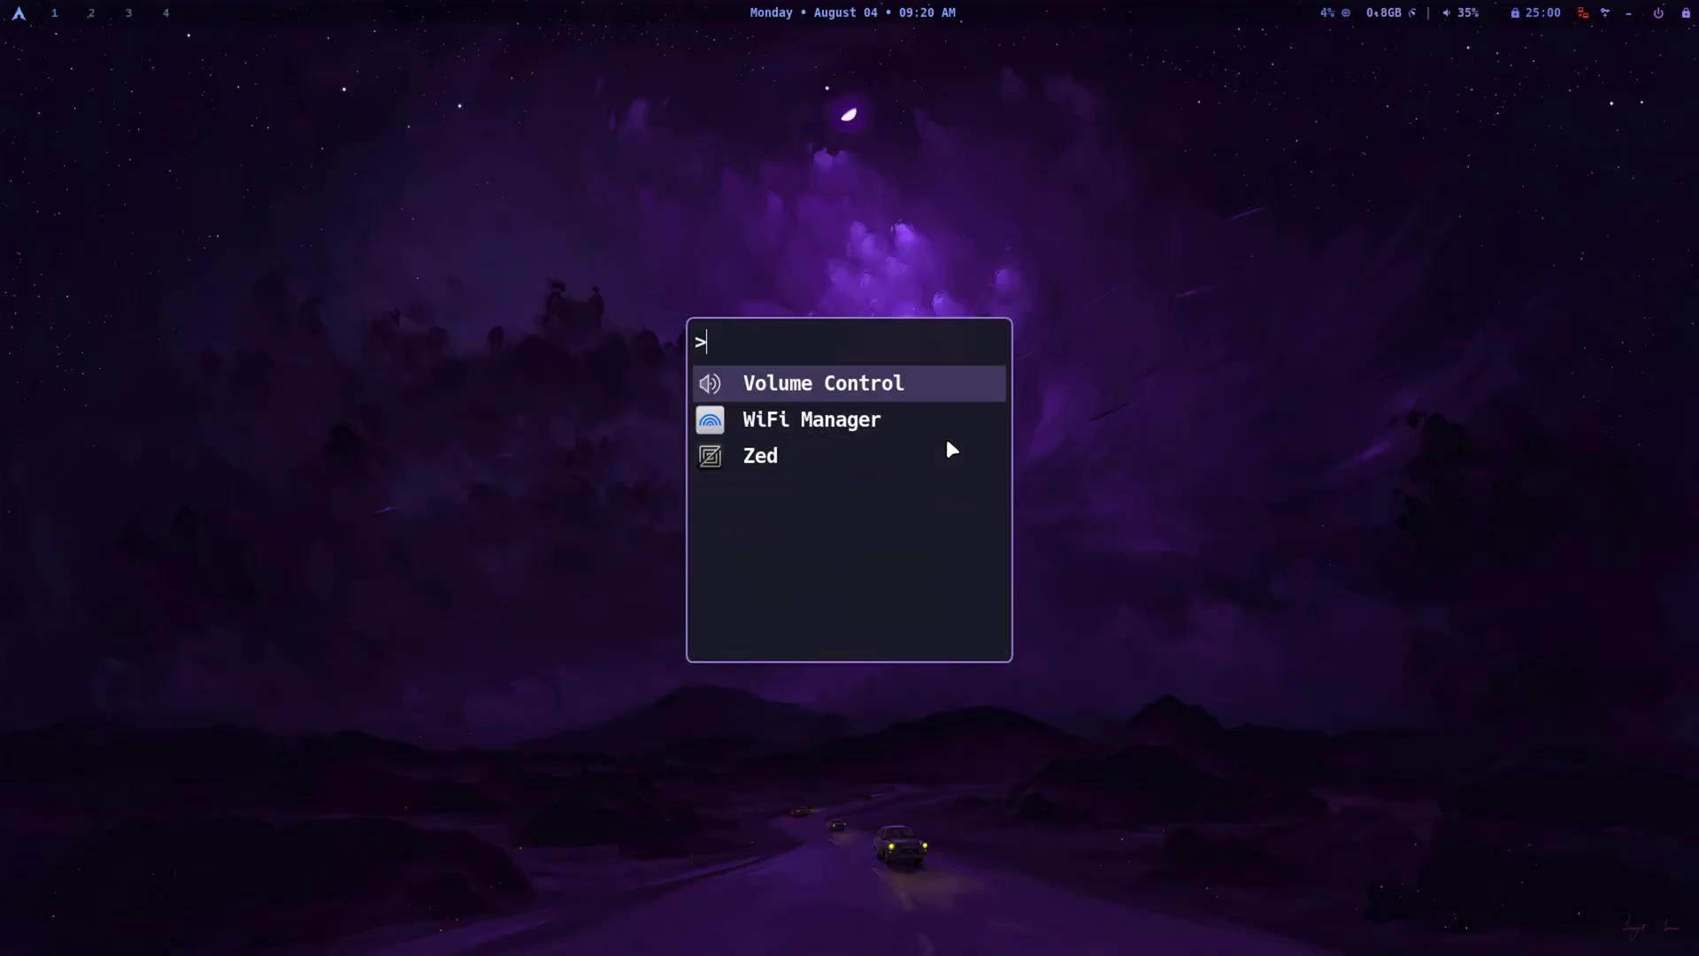